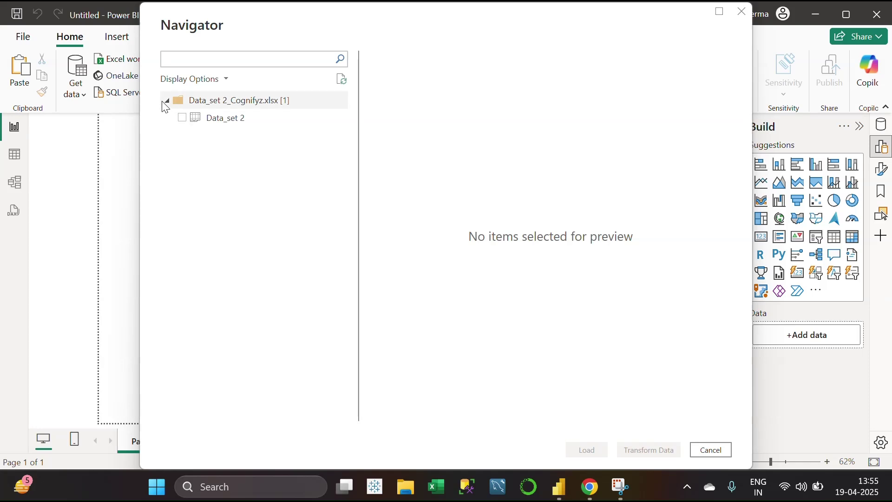
# Load the Data_set 2 table from Data_set 2_Cognifyz.xlsx into the report.
pyautogui.click(183, 117)
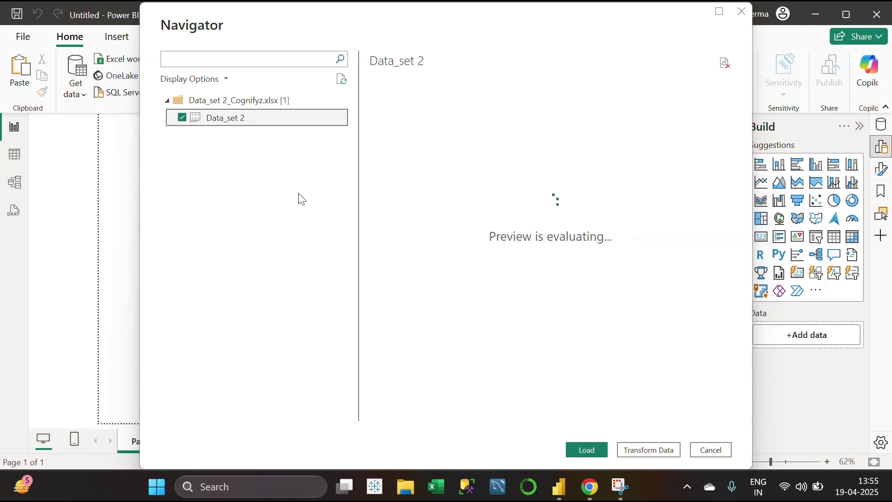
pyautogui.click(587, 450)
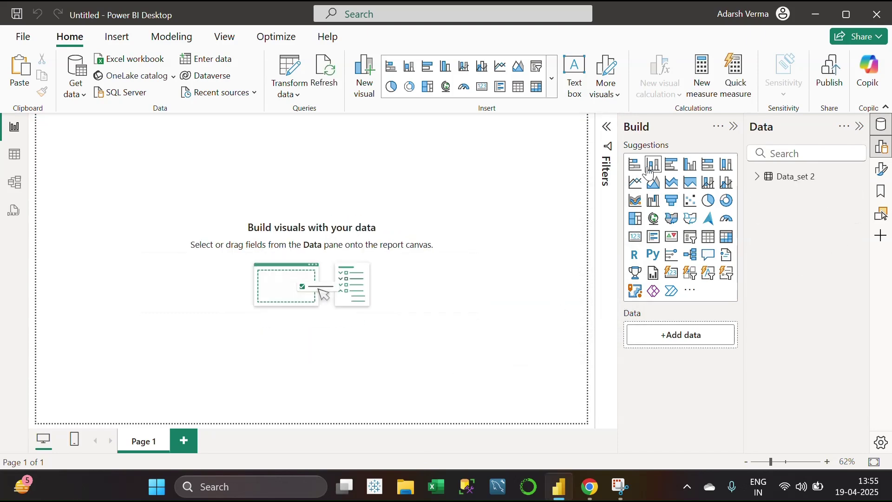
# Give the page's canvas background the custom grey #786D6D at 66% transparency.
pyautogui.click(882, 168)
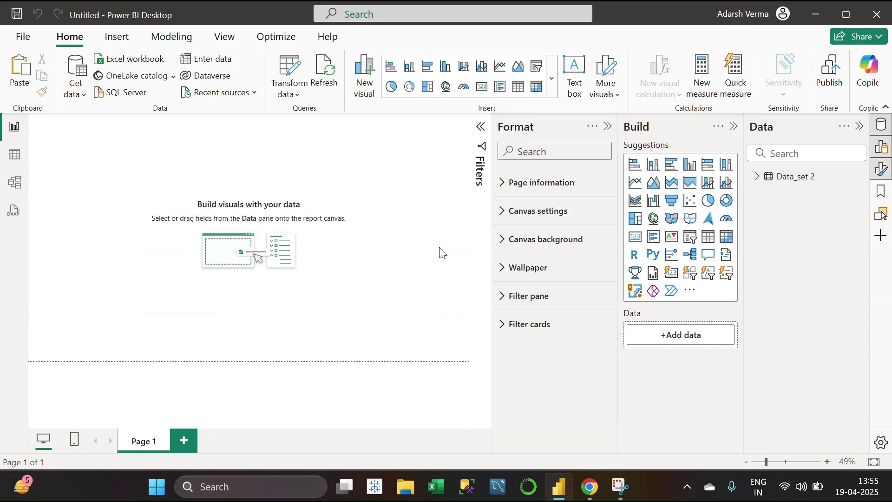
pyautogui.click(506, 239)
pyautogui.click(532, 286)
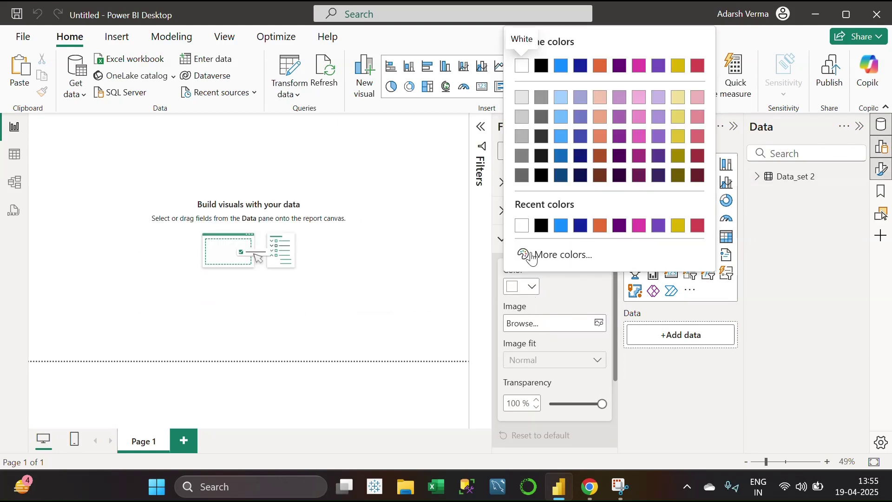
pyautogui.click(563, 254)
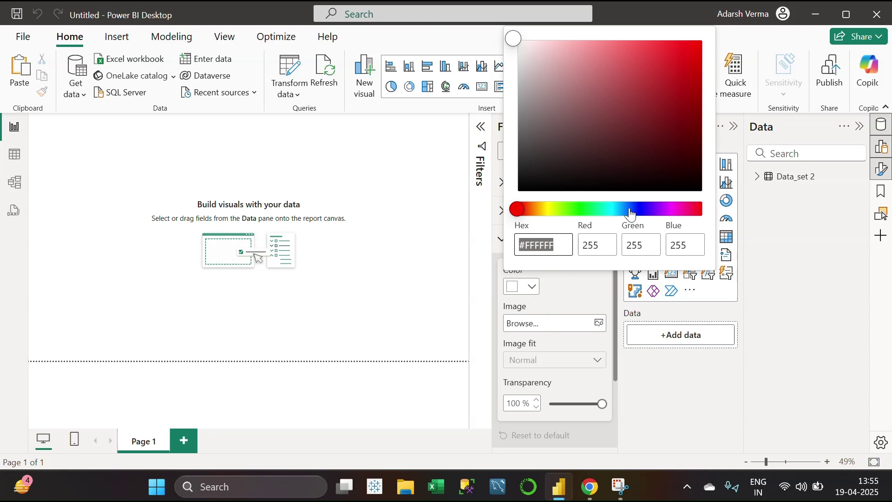
pyautogui.click(530, 126)
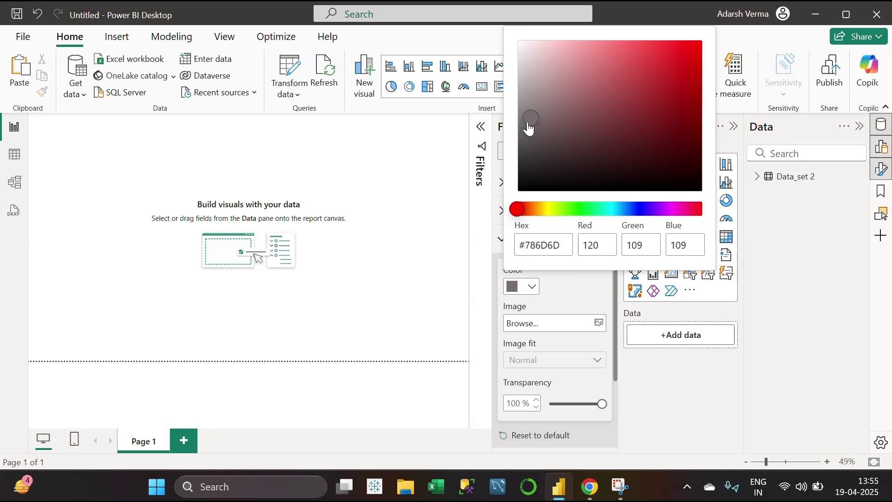
pyautogui.click(582, 325)
pyautogui.moveTo(599, 403)
pyautogui.mouseDown()
pyautogui.moveTo(548, 404)
pyautogui.moveTo(584, 405)
pyautogui.mouseUp()
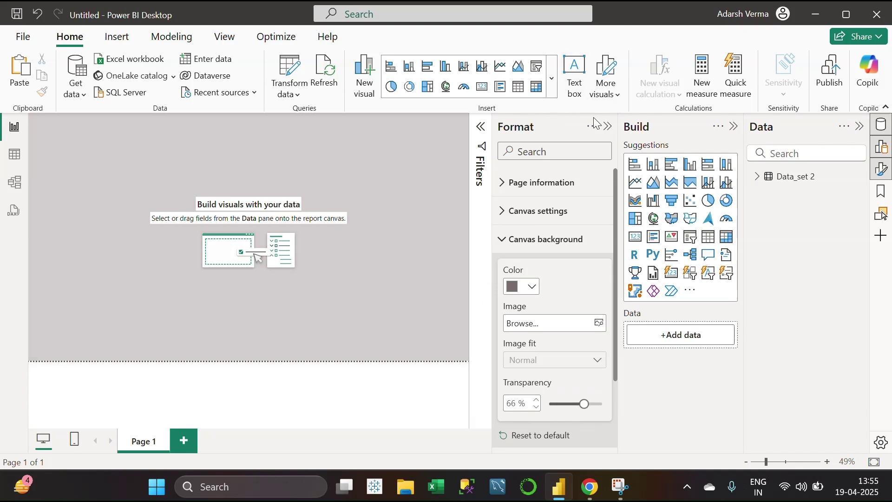
pyautogui.click(608, 127)
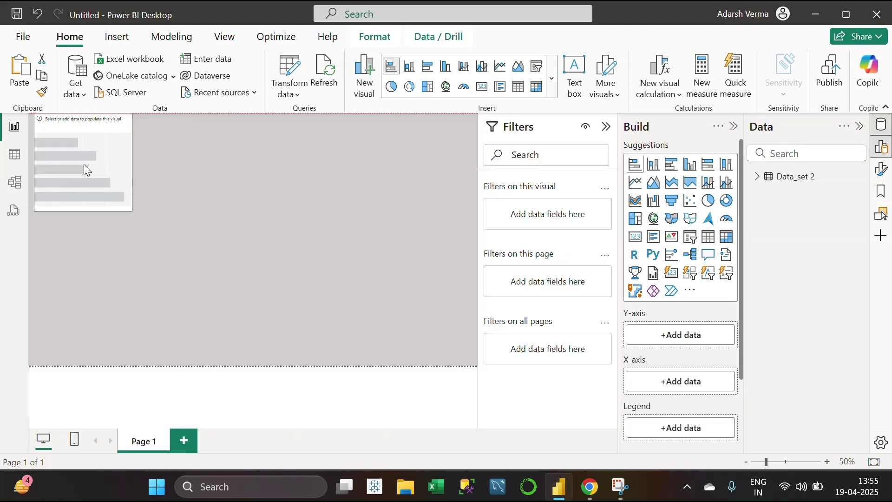
# Move the empty stacked bar chart down the page, with Avenue on its Y-axis and the count of Duration on its X-axis.
pyautogui.moveTo(85, 167); pyautogui.dragTo(88, 272)
pyautogui.click(881, 169)
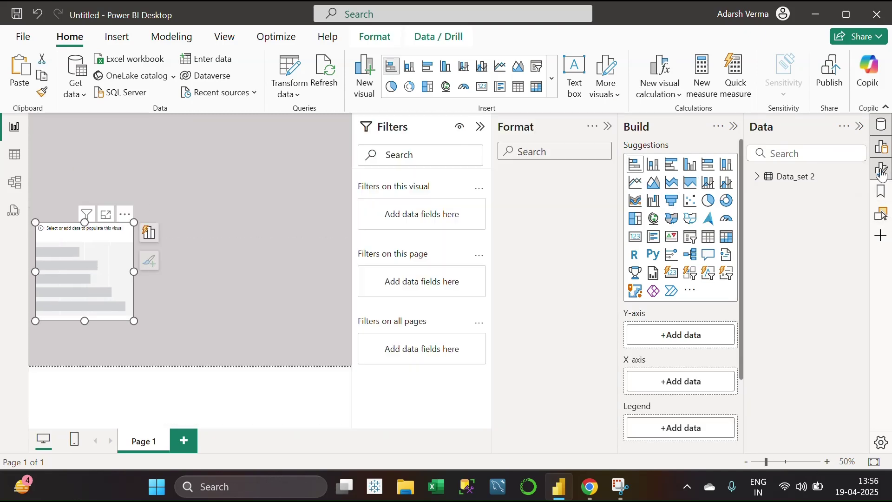
pyautogui.click(881, 124)
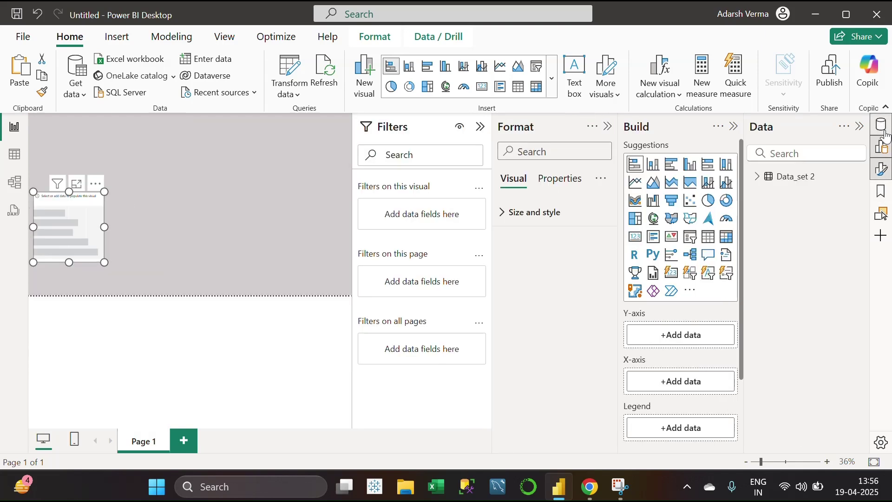
pyautogui.click(762, 176)
pyautogui.click(479, 133)
pyautogui.scroll(-2, 680, 279)
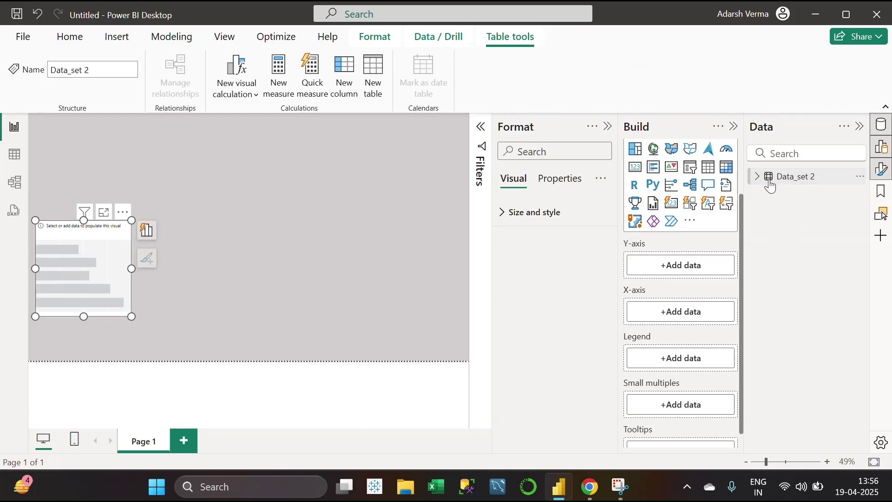
pyautogui.click(762, 182)
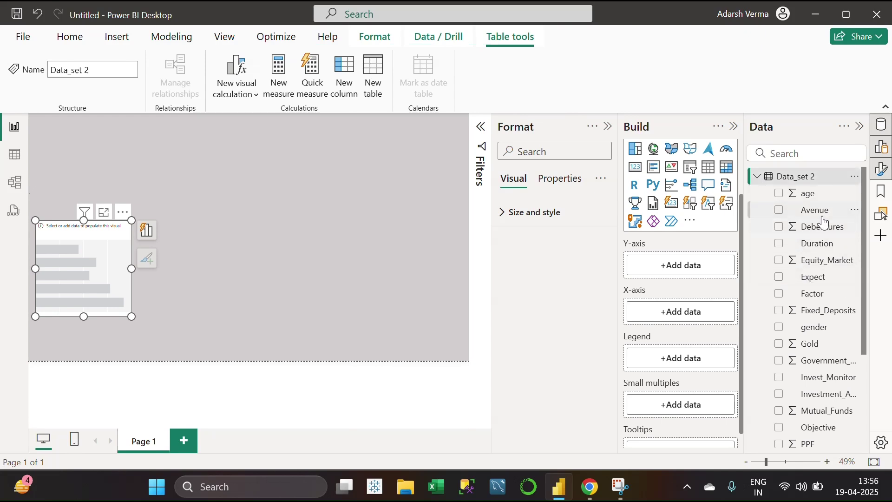
pyautogui.moveTo(818, 211); pyautogui.dragTo(679, 272)
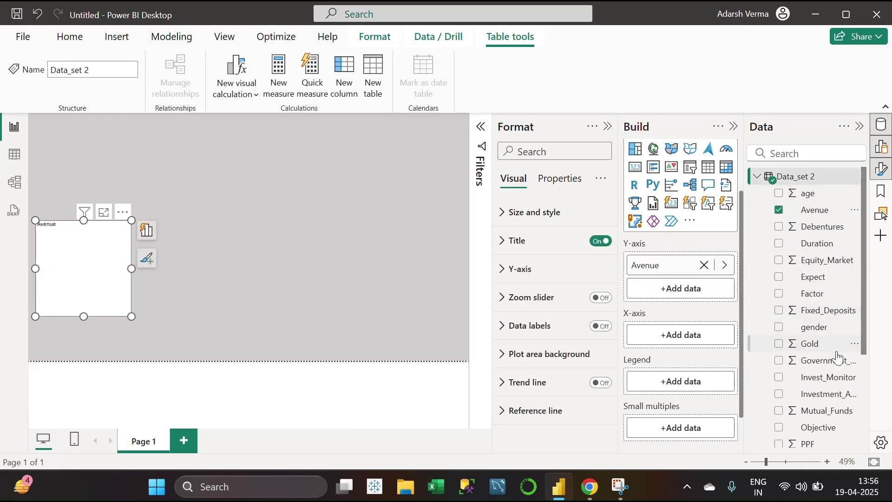
pyautogui.scroll(-3, 827, 394)
pyautogui.scroll(4, 826, 339)
pyautogui.moveTo(819, 244); pyautogui.dragTo(695, 346)
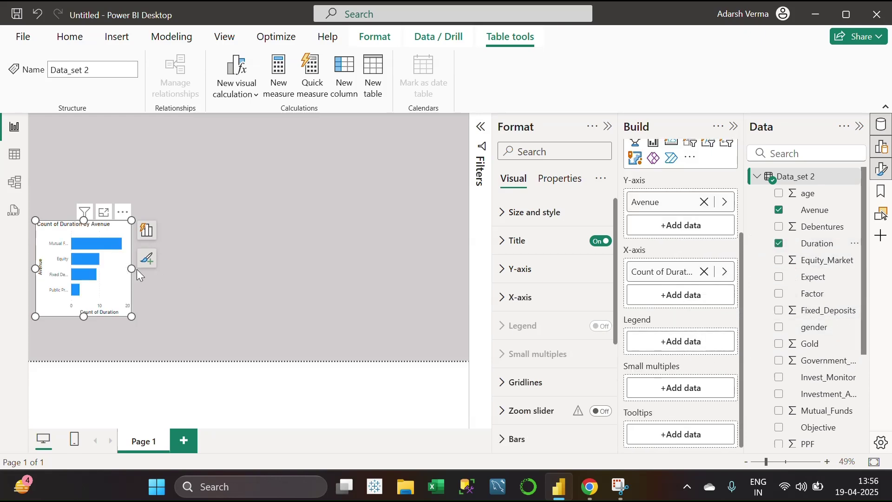
# Widen the Avenue bar chart to nearly twice its width and shift it against the page's left edge.
pyautogui.moveTo(132, 268); pyautogui.dragTo(217, 275)
pyautogui.moveTo(169, 234); pyautogui.dragTo(162, 236)
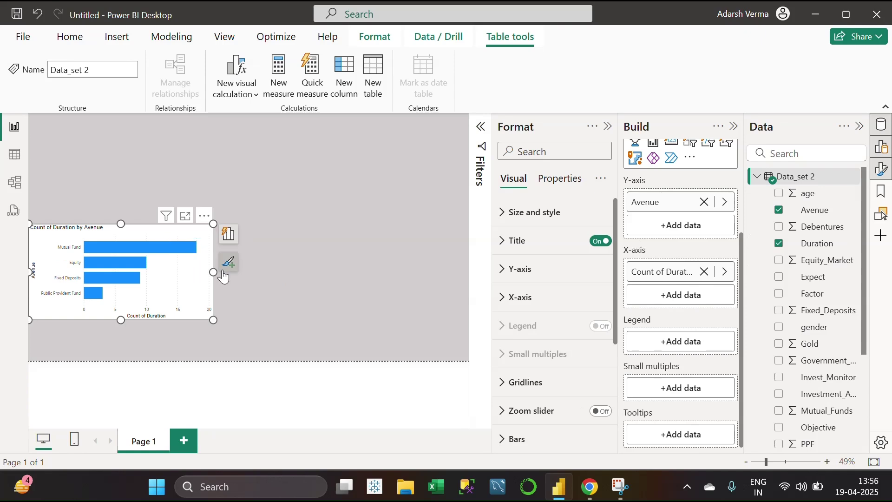
pyautogui.moveTo(213, 273); pyautogui.dragTo(199, 275)
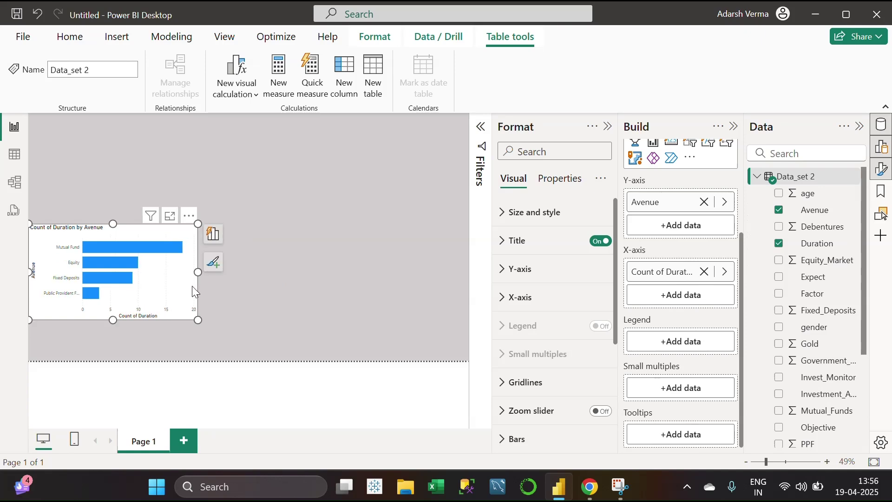
# Duplicate the Avenue bar chart and place the copy beside the original at the same height.
pyautogui.hotkey('ctrl', 'c')
pyautogui.hotkey('ctrl', 'v')
pyautogui.moveTo(140, 252); pyautogui.dragTo(354, 242)
# Replace Avenue with Invest_Monitor on the Y-axis of the copied bar chart.
pyautogui.scroll(-3, 790, 346)
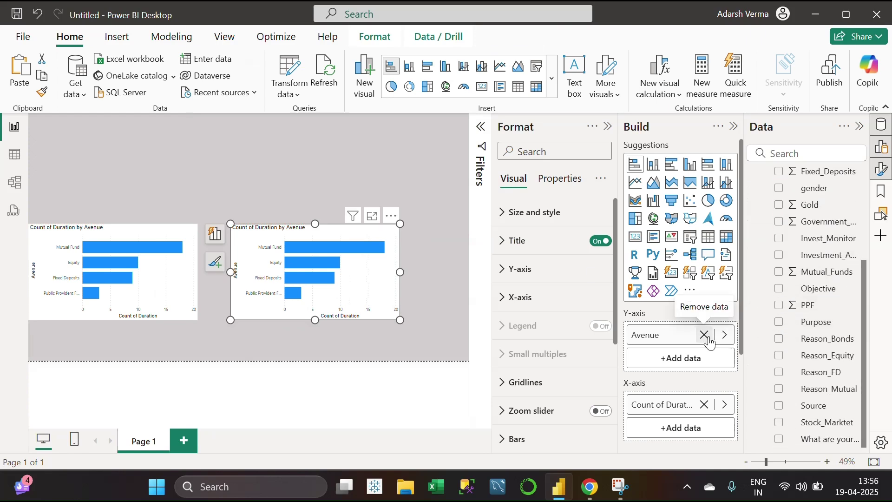
pyautogui.click(704, 335)
pyautogui.moveTo(832, 238); pyautogui.dragTo(711, 330)
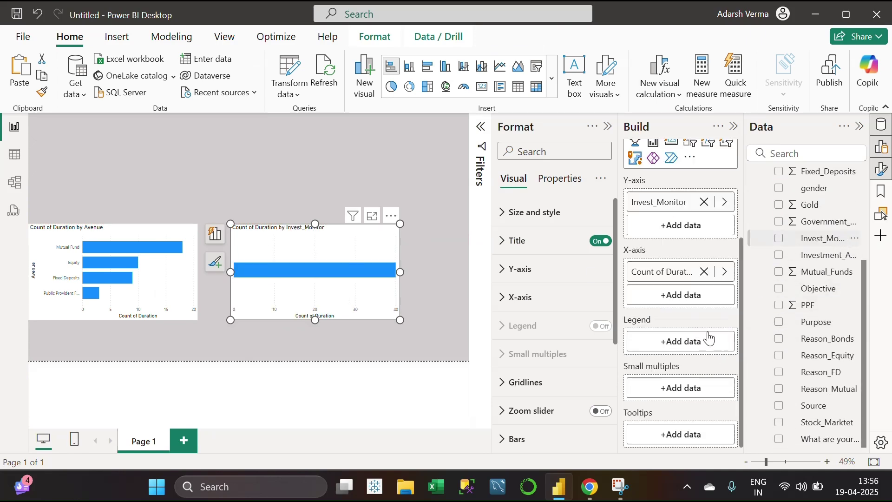
pyautogui.click(272, 172)
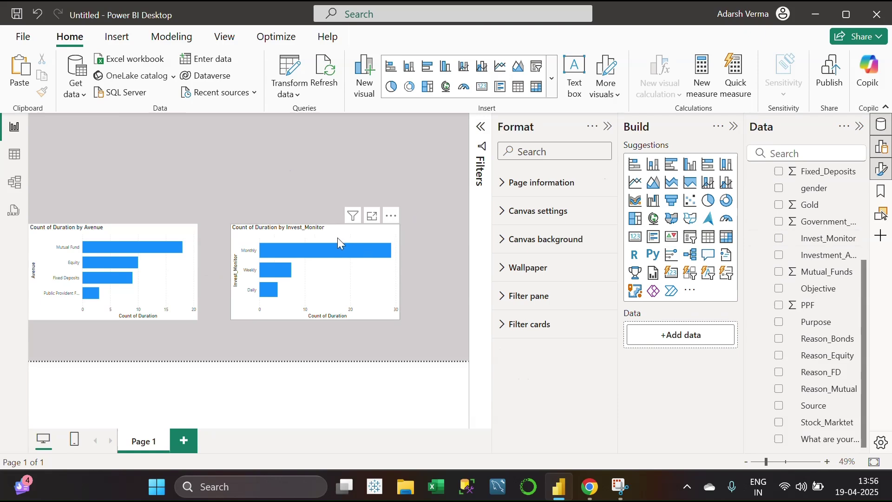
# Narrow the Invest_Monitor bar chart slightly and move it closer to the Avenue chart.
pyautogui.click(394, 271)
pyautogui.moveTo(400, 271); pyautogui.dragTo(371, 272)
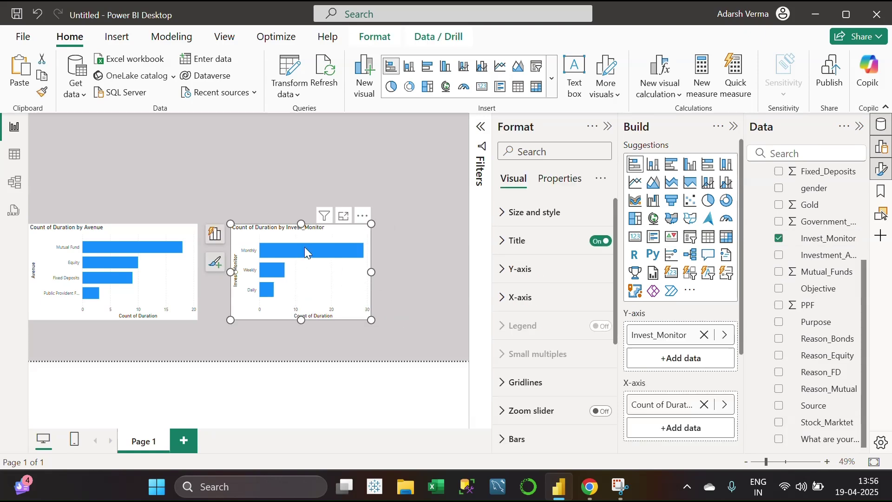
pyautogui.moveTo(310, 238); pyautogui.dragTo(296, 238)
pyautogui.scroll(3, 818, 251)
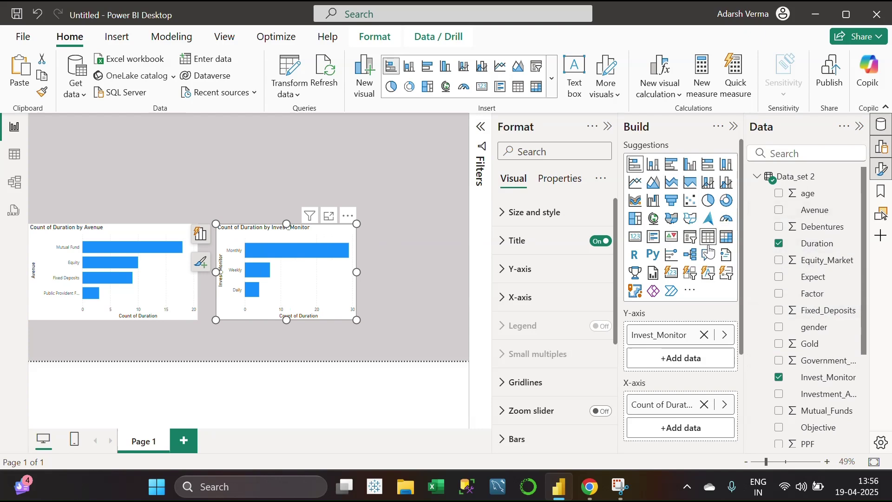
pyautogui.click(690, 274)
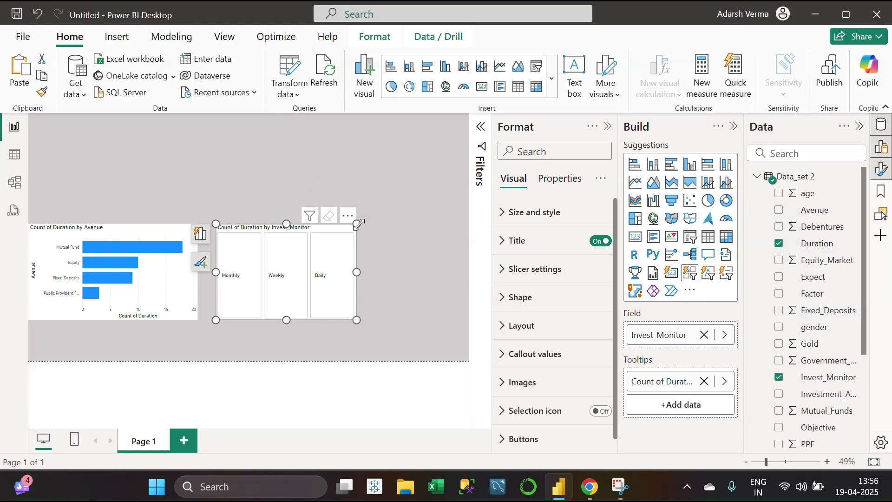
pyautogui.hotkey('ctrl', 'z')
# Add a button slicer for the Avenue field and place it near the page's right edge, beside the bar charts.
pyautogui.click(410, 236)
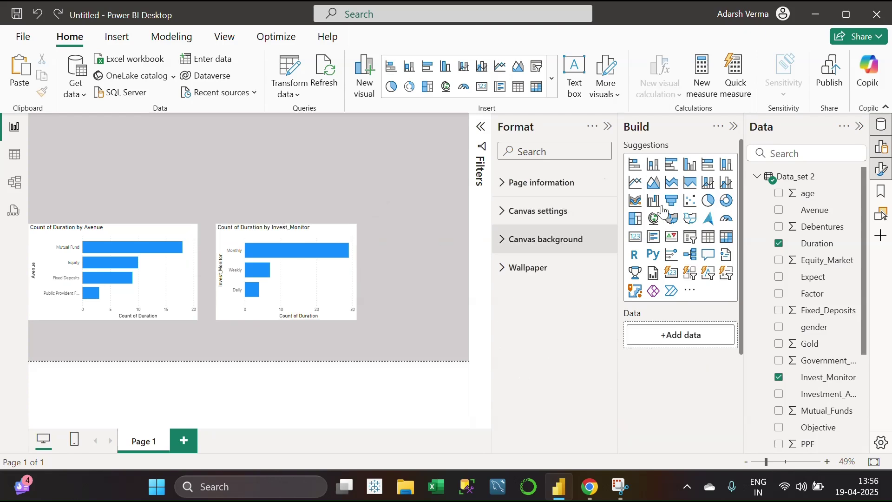
pyautogui.click(695, 279)
pyautogui.moveTo(123, 160); pyautogui.dragTo(364, 173)
pyautogui.moveTo(272, 175); pyautogui.dragTo(414, 196)
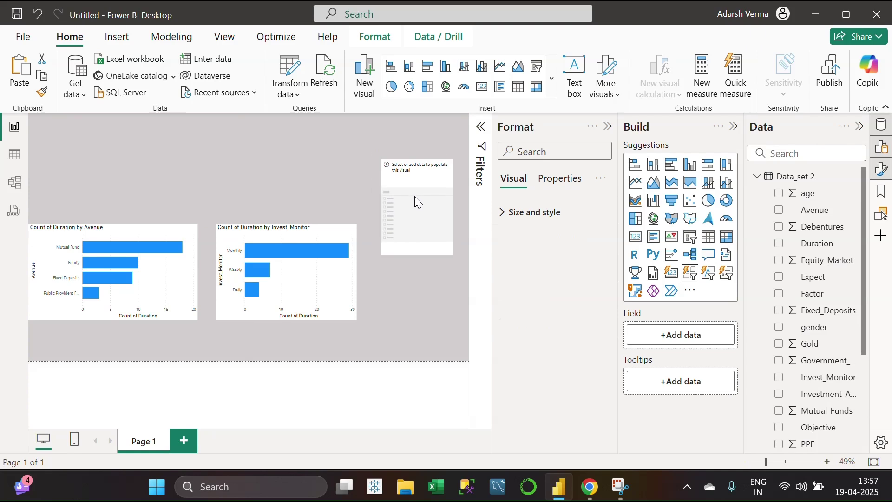
pyautogui.click(779, 210)
# Set the Avenue slicer's layout to a maximum of 1 row and 1 column shown.
pyautogui.scroll(-1, 510, 302)
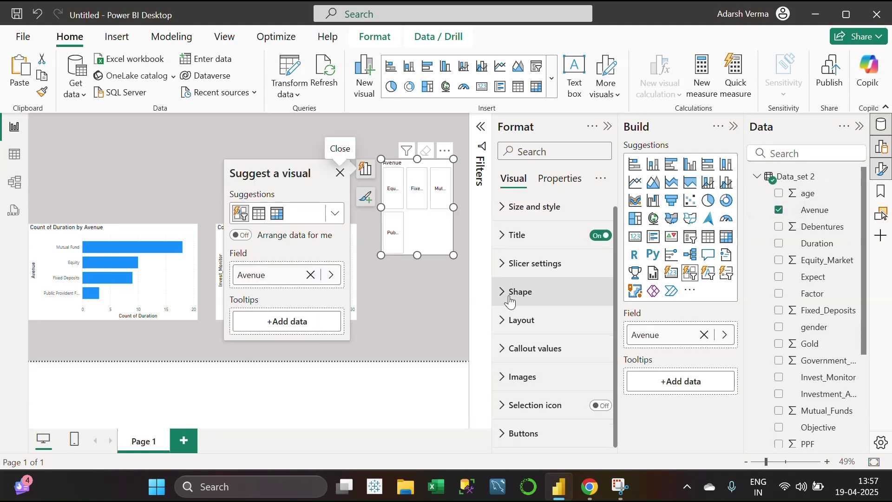
pyautogui.scroll(1, 510, 300)
pyautogui.click(514, 220)
pyautogui.scroll(-3, 556, 349)
pyautogui.scroll(-3, 548, 348)
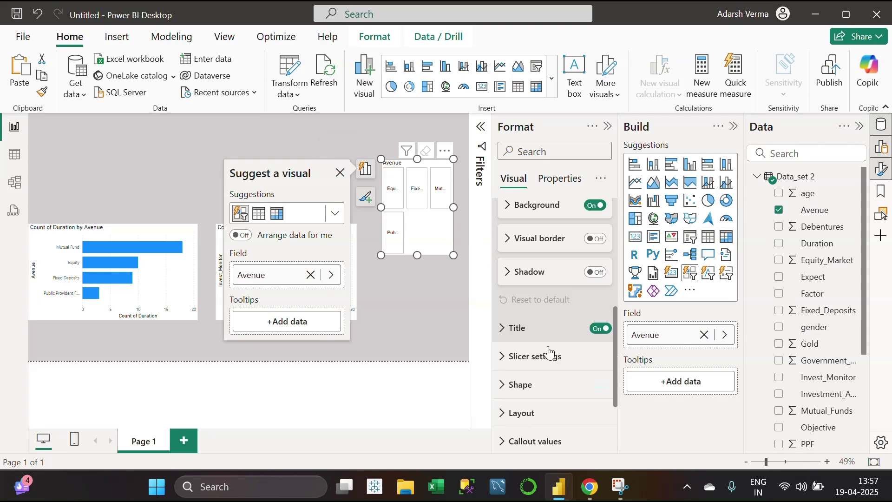
pyautogui.click(547, 353)
pyautogui.scroll(-4, 550, 346)
pyautogui.scroll(5, 550, 341)
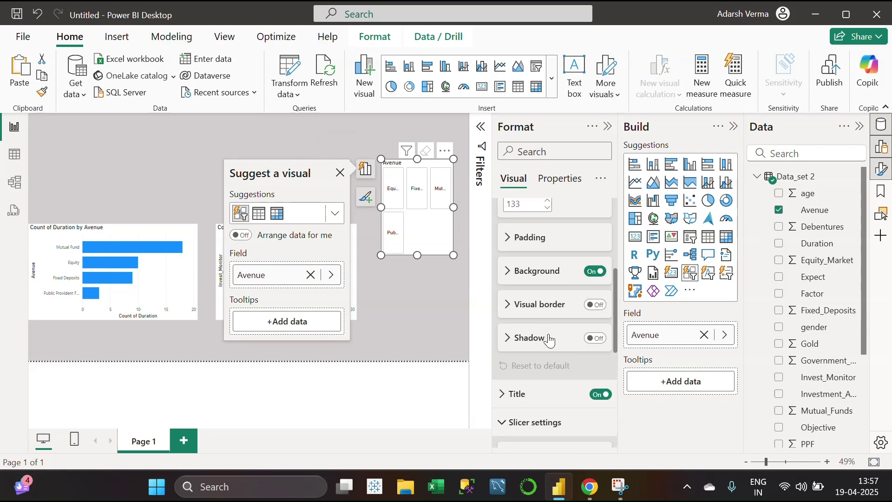
pyautogui.scroll(-5, 534, 344)
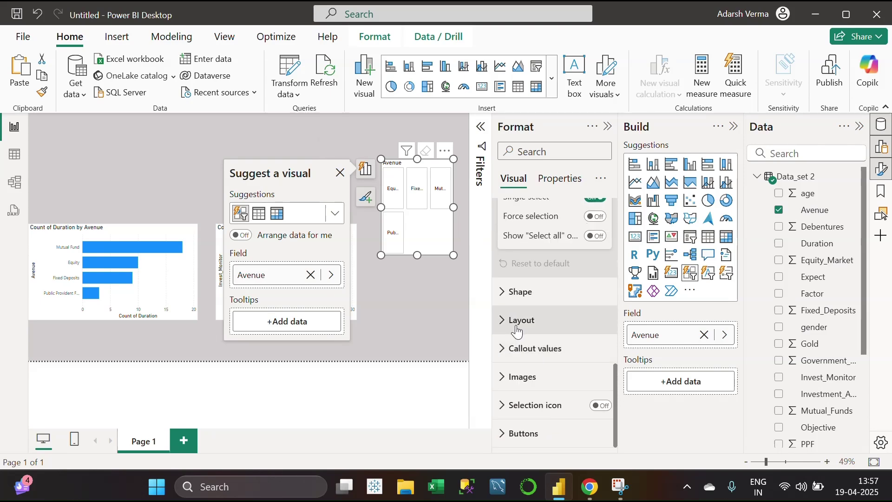
pyautogui.click(516, 319)
pyautogui.scroll(-3, 557, 339)
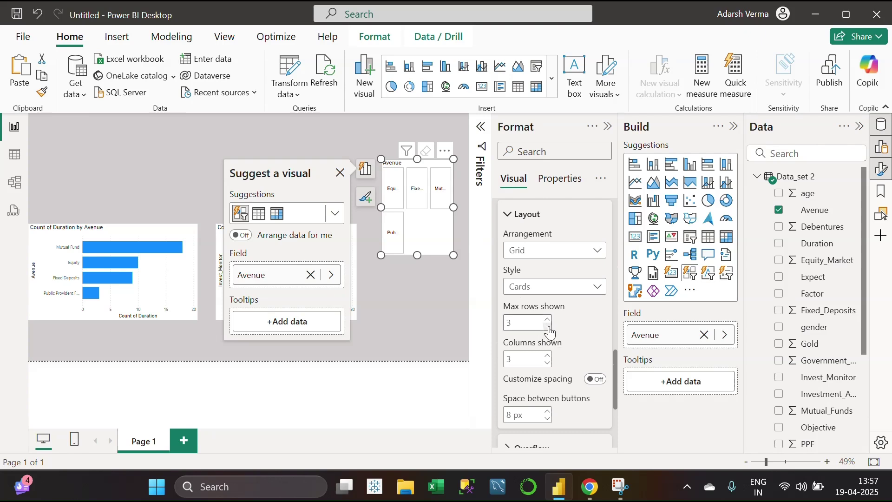
pyautogui.click(548, 363)
pyautogui.click(548, 363)
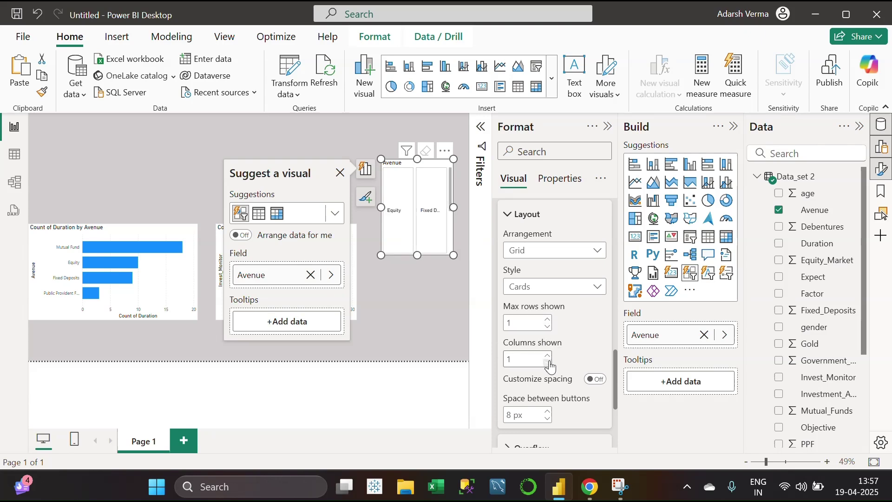
pyautogui.click(406, 305)
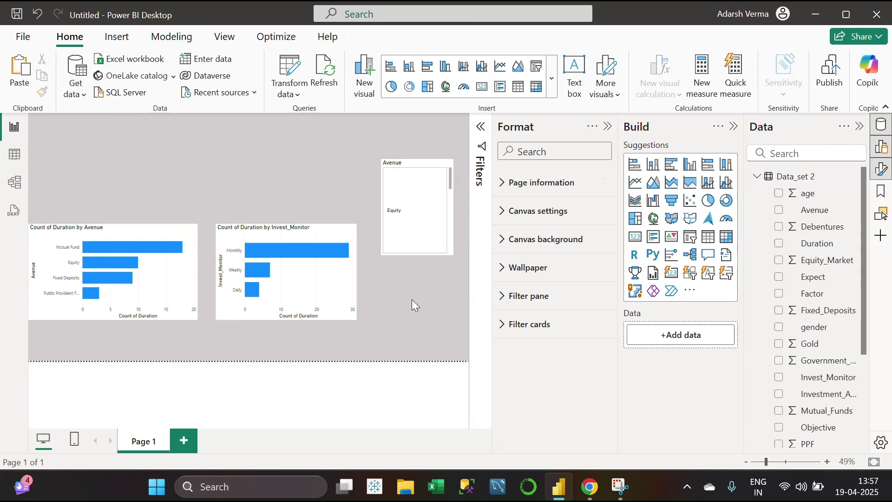
# Stretch the Avenue slicer down to a height of about 467, level with the charts, and set its maximum rows shown to 3.
pyautogui.click(420, 241)
pyautogui.moveTo(415, 255); pyautogui.dragTo(413, 321)
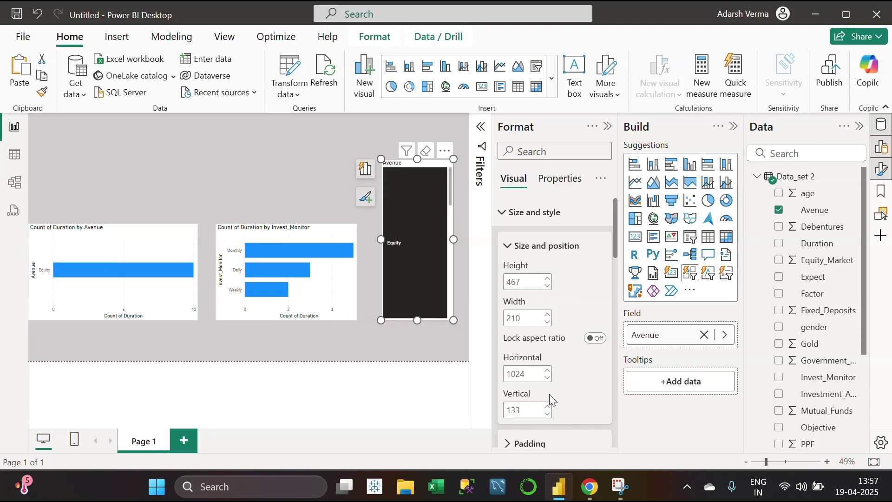
pyautogui.scroll(-10, 556, 298)
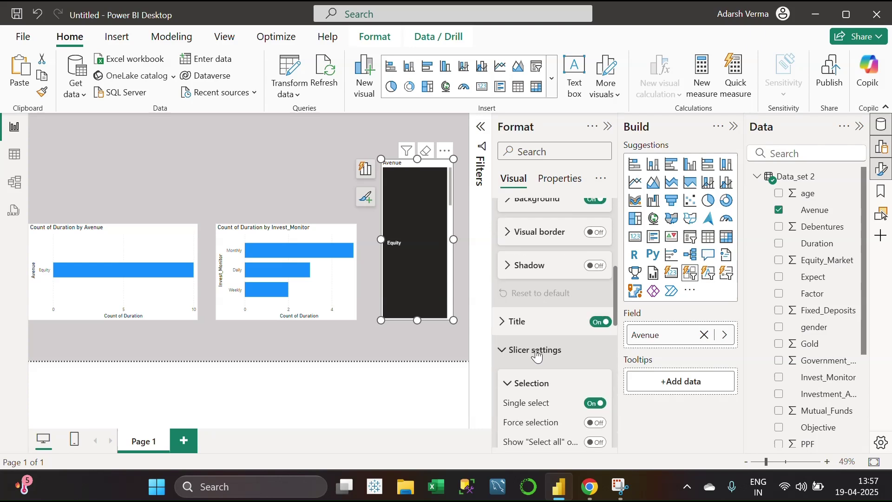
pyautogui.scroll(-3, 538, 357)
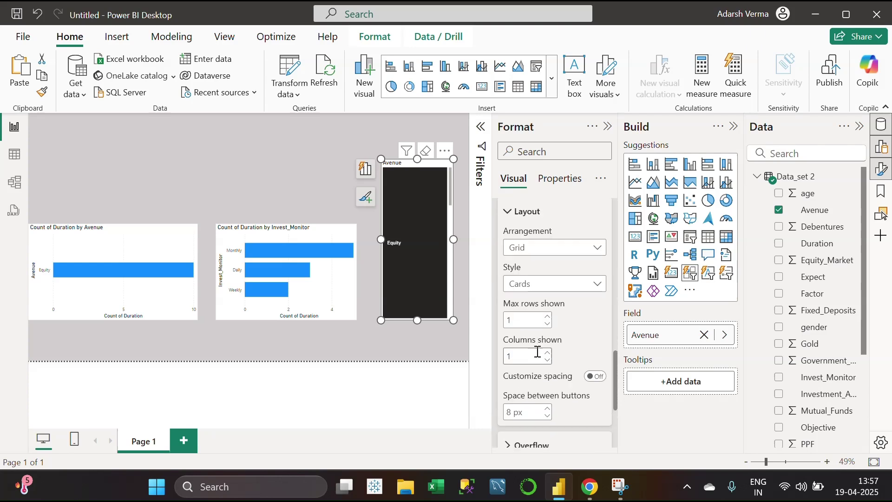
pyautogui.click(547, 316)
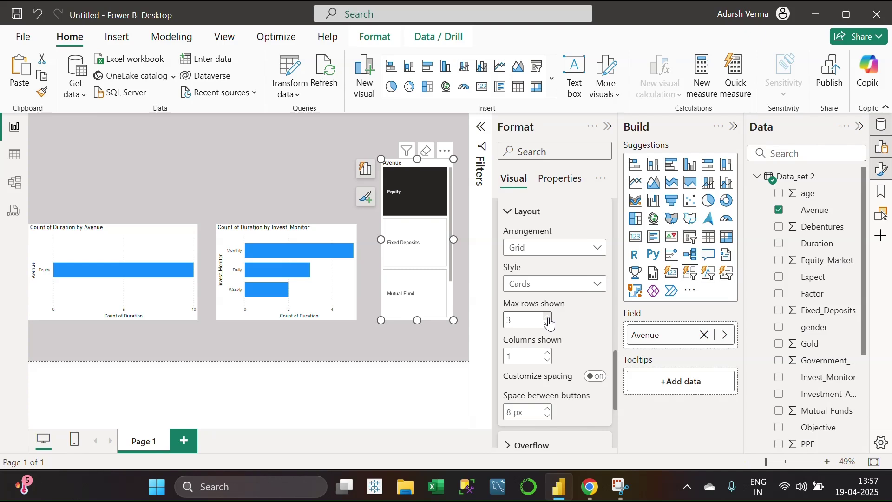
# Set the Avenue slicer to show four rows and stretch it down to a height of about 587 at the page's lower edge.
pyautogui.click(548, 318)
pyautogui.moveTo(423, 327); pyautogui.dragTo(422, 361)
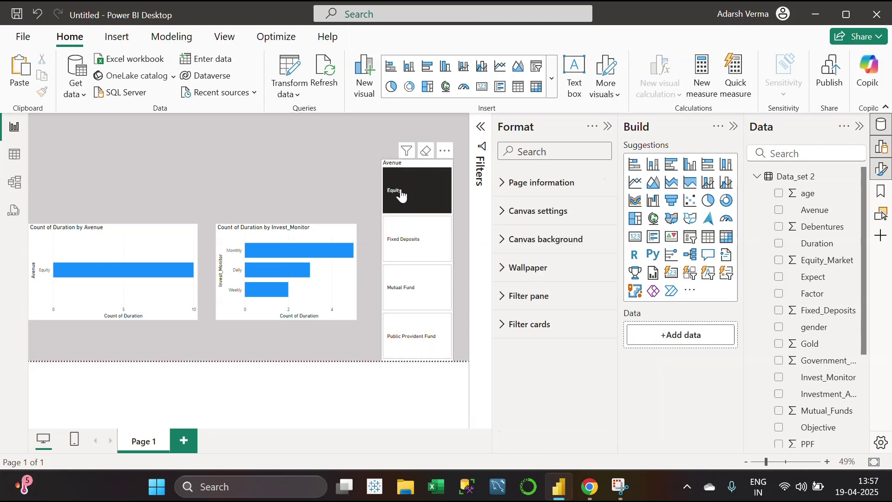
pyautogui.click(409, 158)
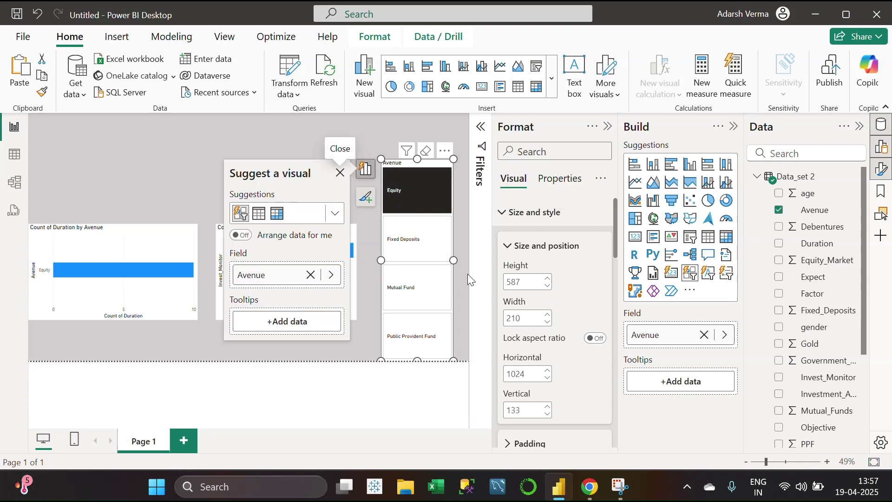
pyautogui.click(349, 359)
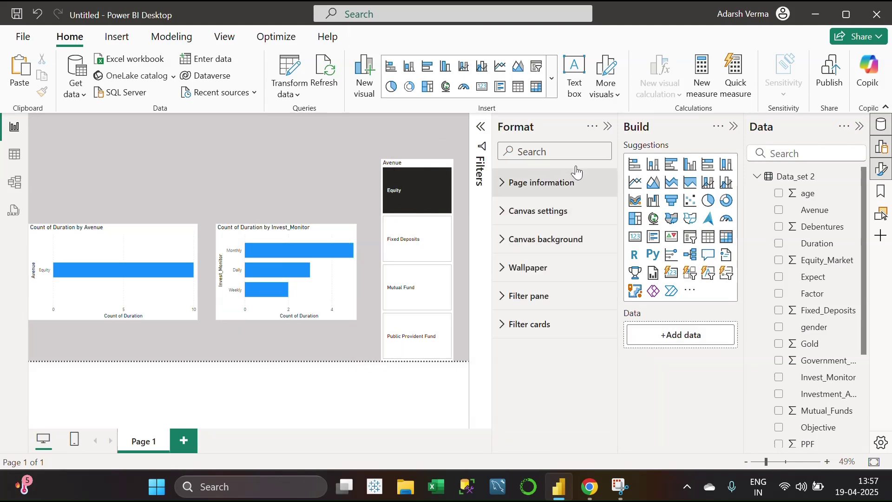
# Clear the Equity selection in the Avenue slicer and collapse the Format and Build panes to enlarge the canvas.
pyautogui.click(606, 127)
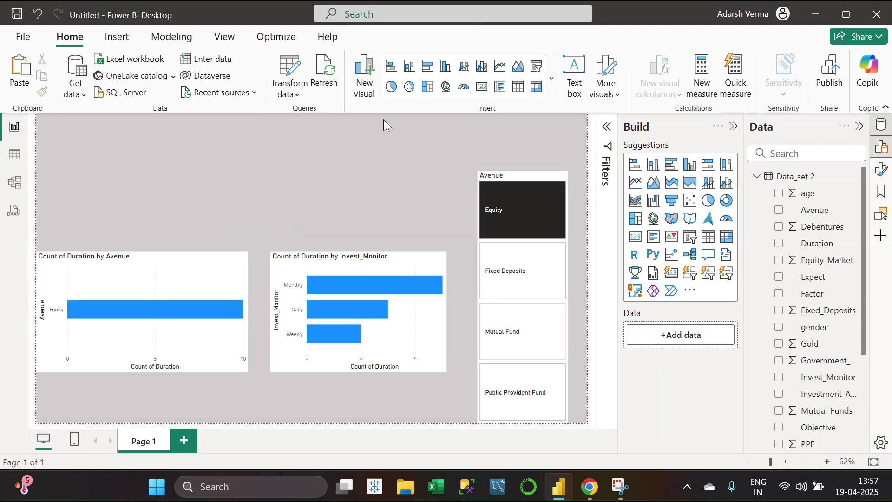
pyautogui.click(232, 278)
pyautogui.click(404, 218)
pyautogui.click(509, 207)
pyautogui.click(388, 169)
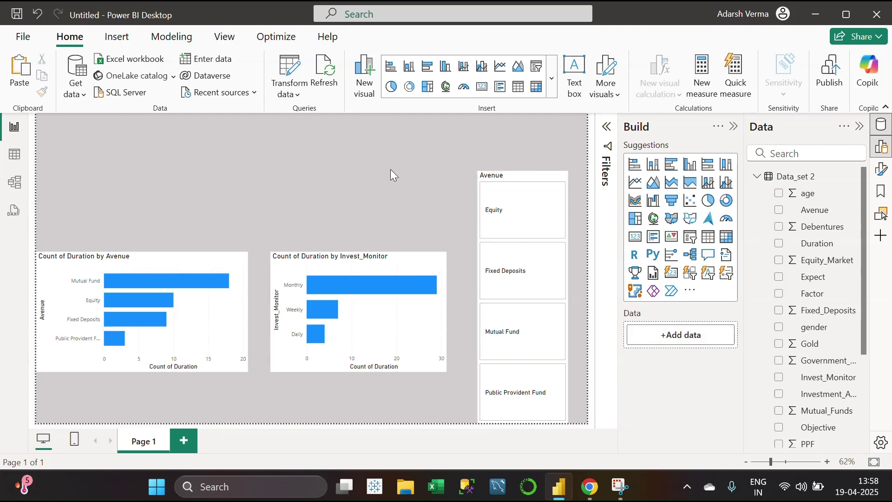
pyautogui.click(735, 127)
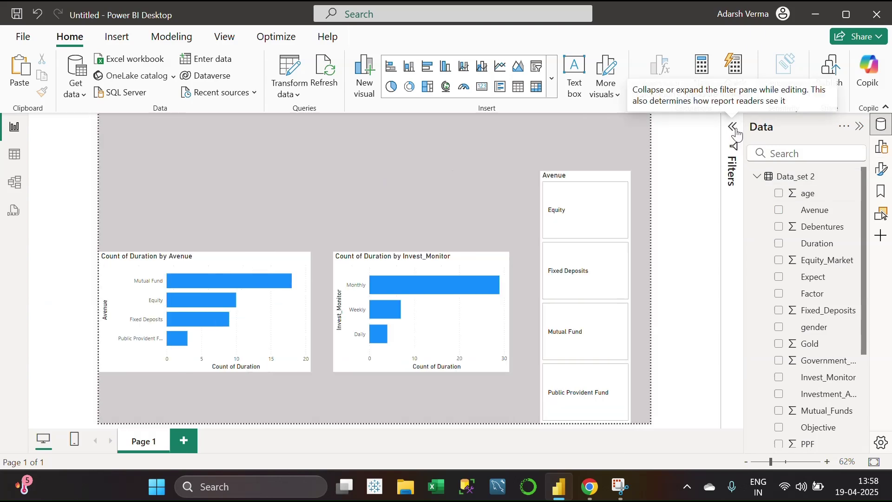
# Create a new measure named Equity in the Data_set 2 table.
pyautogui.rightClick(765, 188)
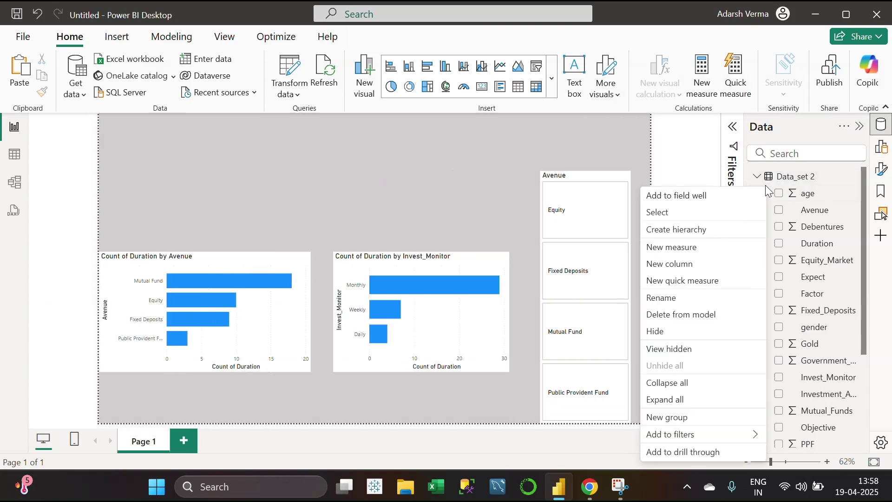
pyautogui.click(659, 247)
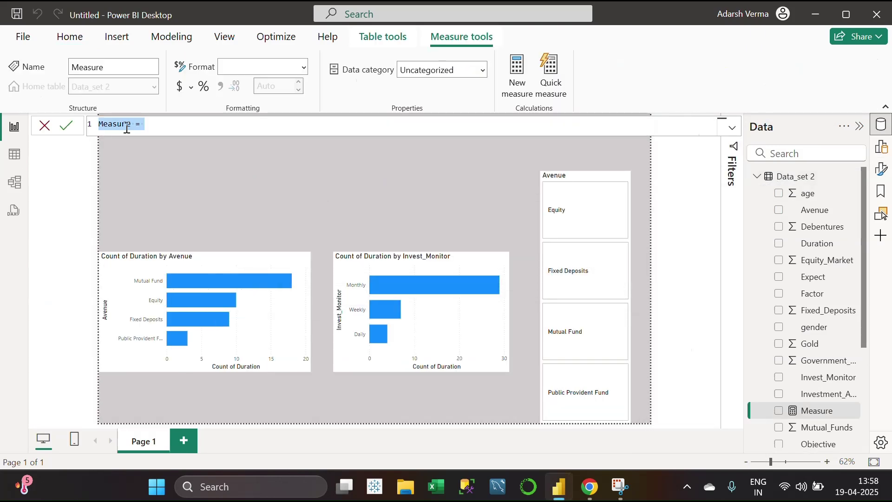
pyautogui.write('EQyuity')
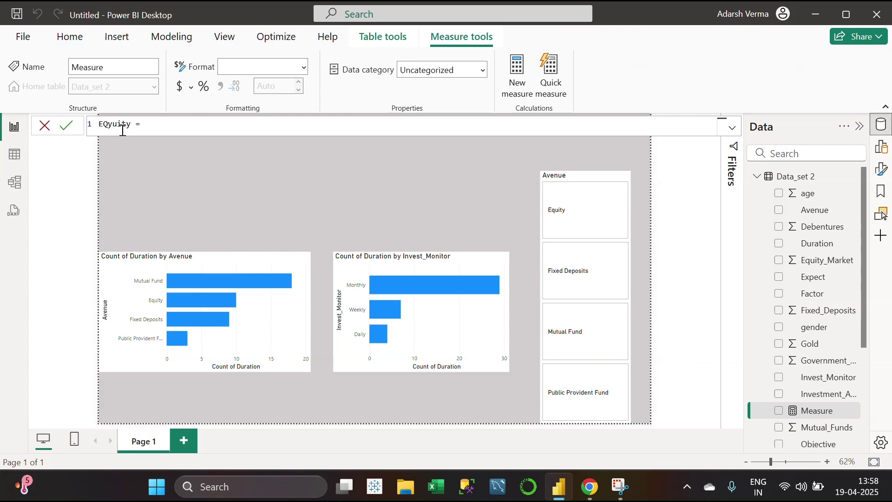
pyautogui.press('BackSpace')
pyautogui.press('BackSpace')
pyautogui.press('capslock')
# Begin the Equity measure's formula with COUNTROWS around a FILTER on the 'Data_set 2' table.
pyautogui.write('Count')
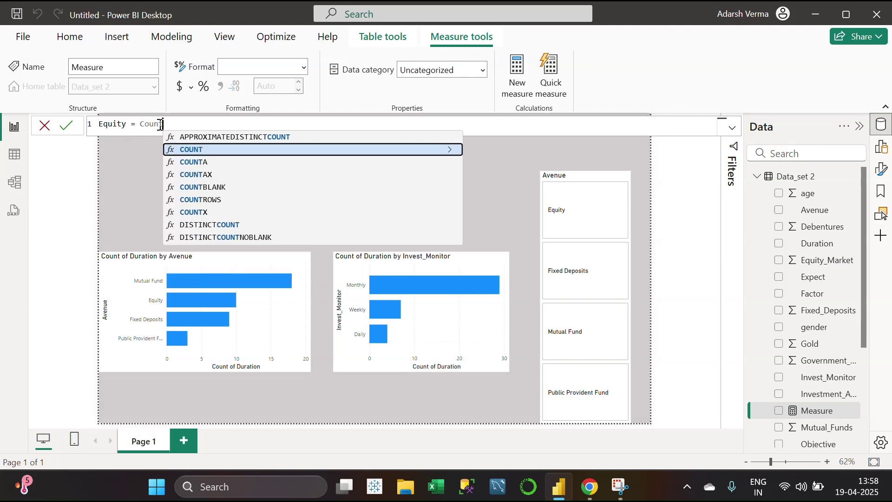
pyautogui.write('rows(fi')
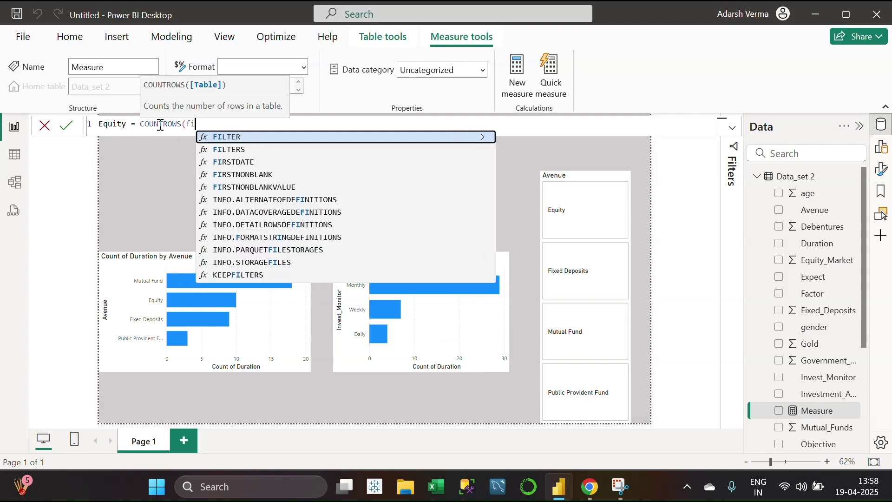
pyautogui.press('Tab')
pyautogui.write('data')
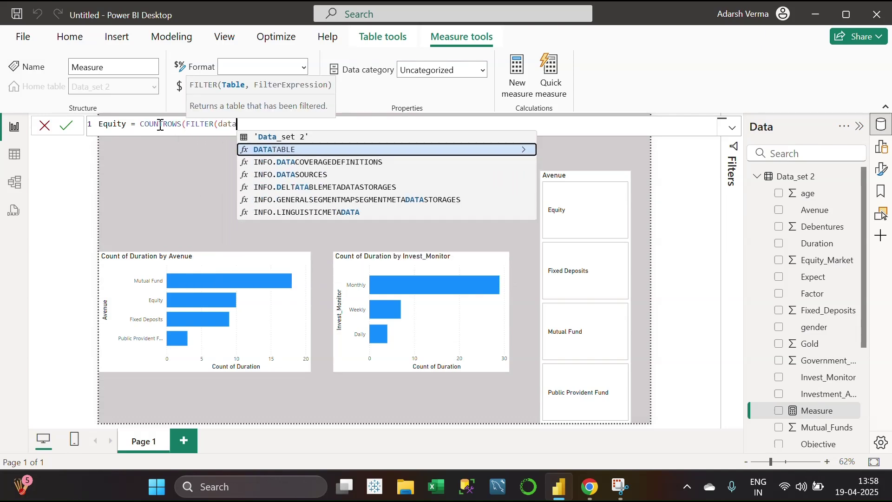
pyautogui.press('Up')
pyautogui.press('Tab')
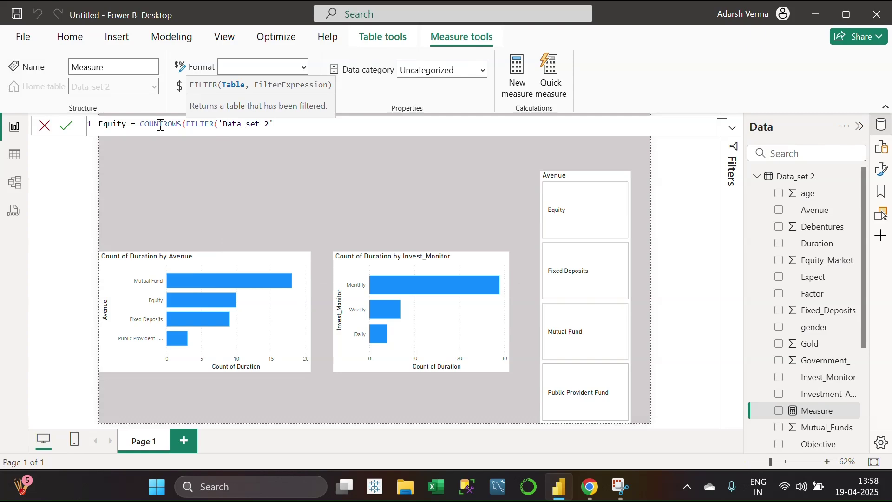
# Complete the Equity measure with the filter condition 'Data_set 2'[Avenue]="Equity", close both functions and commit the formula.
pyautogui.write(',data')
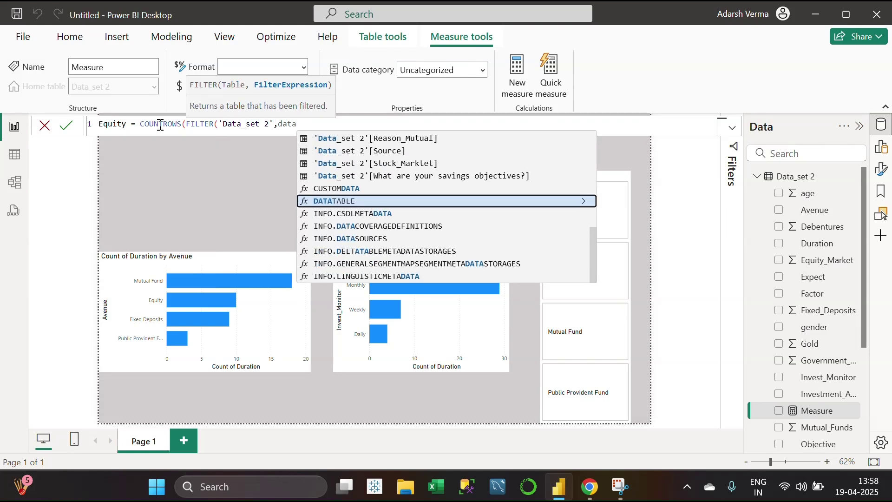
pyautogui.press('Up')
pyautogui.press('Up')
pyautogui.press('Up')
pyautogui.press('Up')
pyautogui.press('Up')
pyautogui.press('Up')
pyautogui.press('Up')
pyautogui.press('Up')
pyautogui.press('Up')
pyautogui.press('Up')
pyautogui.press('Up')
pyautogui.press('Up')
pyautogui.press('Up')
pyautogui.press('Up')
pyautogui.press('Up')
pyautogui.press('Up')
pyautogui.press('Up')
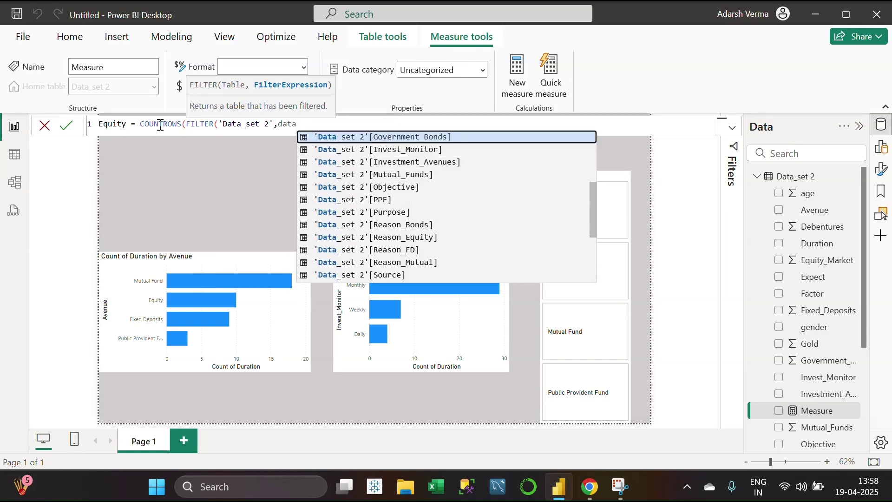
pyautogui.press('Up')
pyautogui.press('Up')
pyautogui.press('Up')
pyautogui.press('Up')
pyautogui.press('Up')
pyautogui.press('Up')
pyautogui.press('Up')
pyautogui.press('Up')
pyautogui.press('Down')
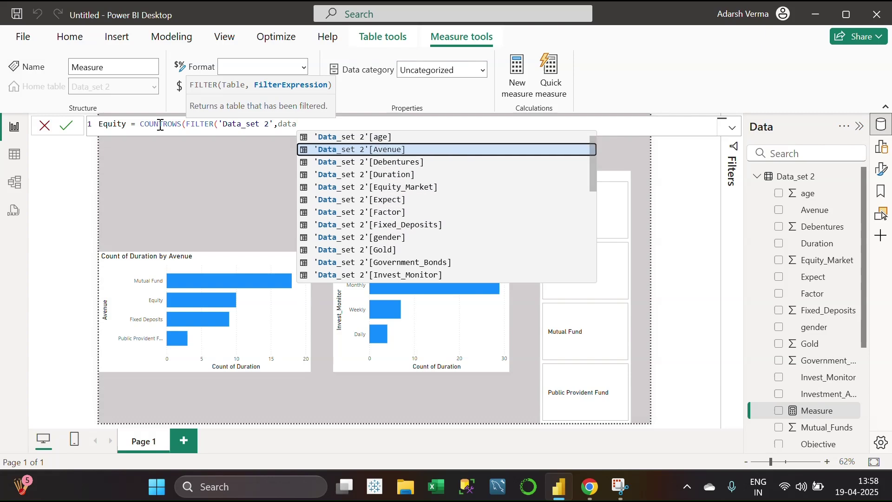
pyautogui.press('Tab')
pyautogui.write('=')
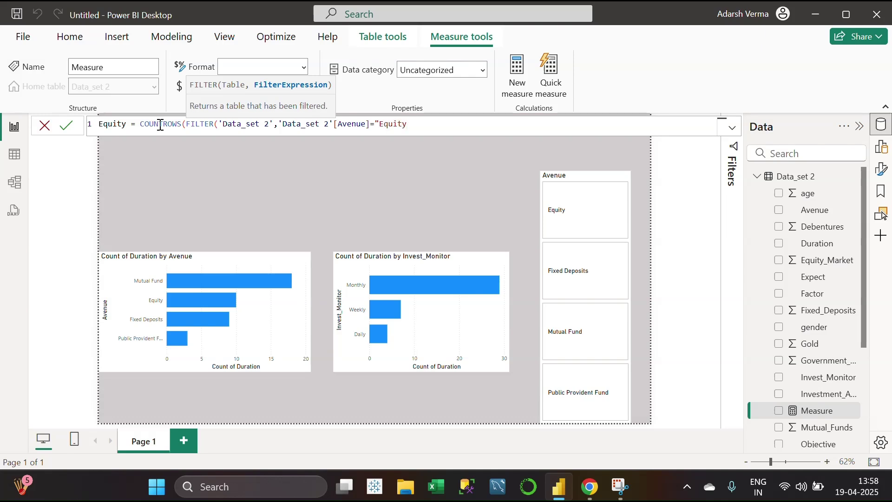
pyautogui.write('"Equity")')
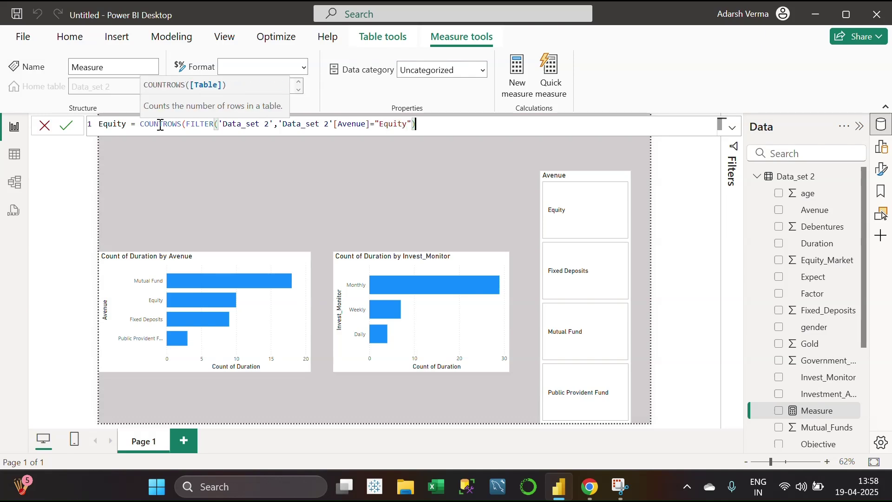
pyautogui.write(')')
pyautogui.press('Return')
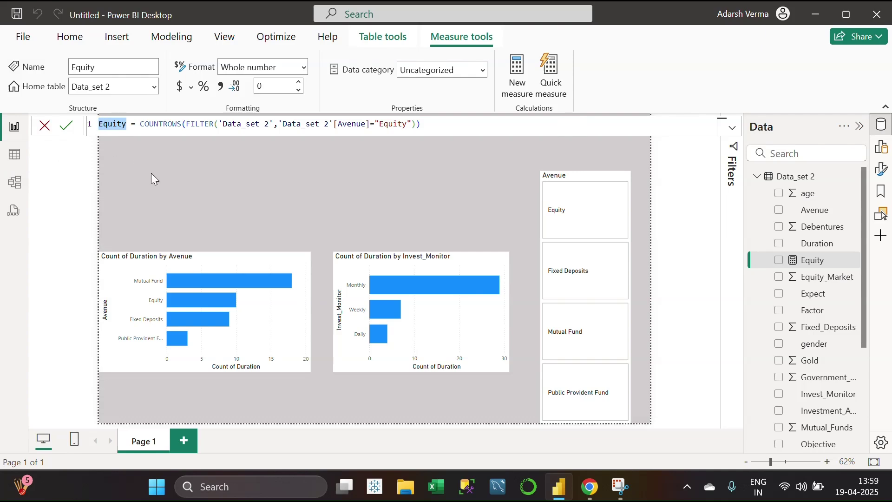
# Copy the whole Equity measure formula and paste it into a new measure in the Data_set 2 table.
pyautogui.moveTo(559, 123); pyautogui.dragTo(85, 133)
pyautogui.hotkey('ctrl', 'c')
pyautogui.click(67, 126)
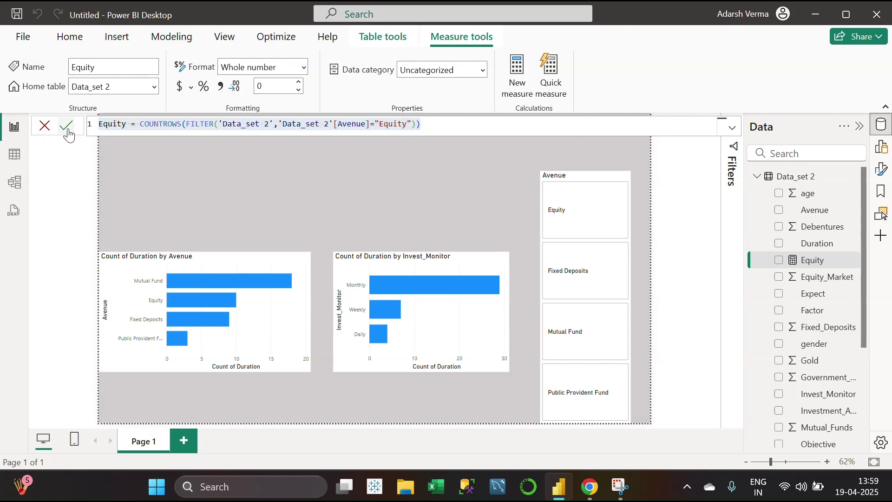
pyautogui.click(191, 167)
pyautogui.rightClick(766, 178)
pyautogui.click(665, 208)
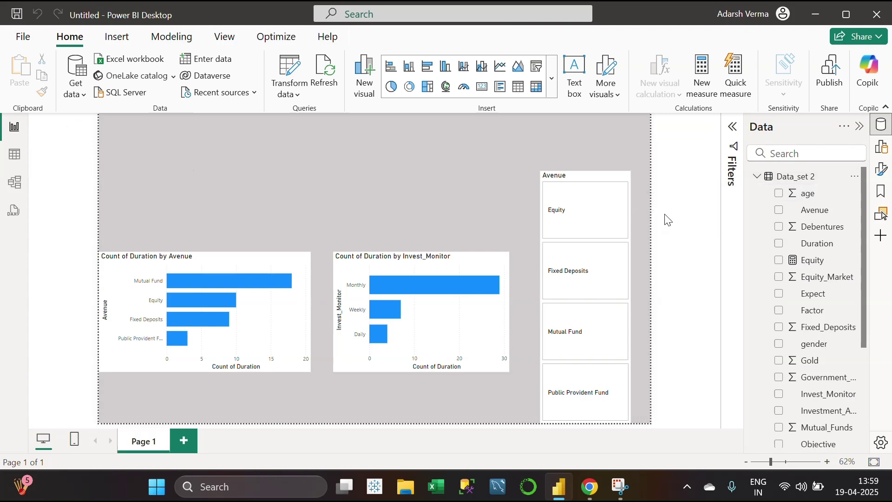
pyautogui.hotkey('ctrl', 'v')
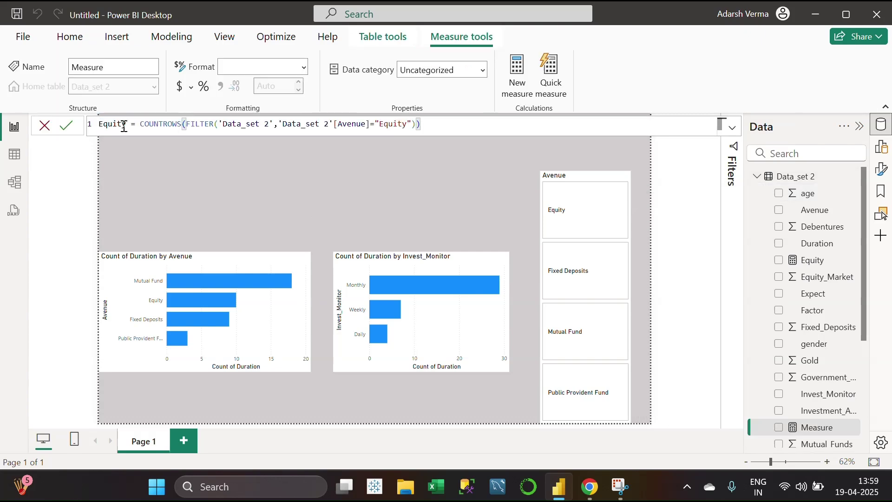
# Rename the pasted measure in its formula from Equity to Mutual_Fund.
pyautogui.moveTo(123, 125); pyautogui.dragTo(113, 125)
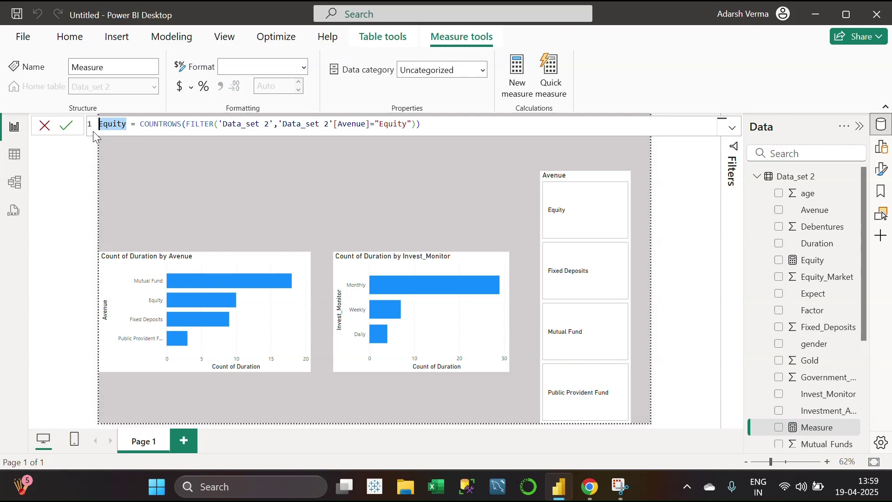
pyautogui.press('BackSpace')
pyautogui.write('Mutua')
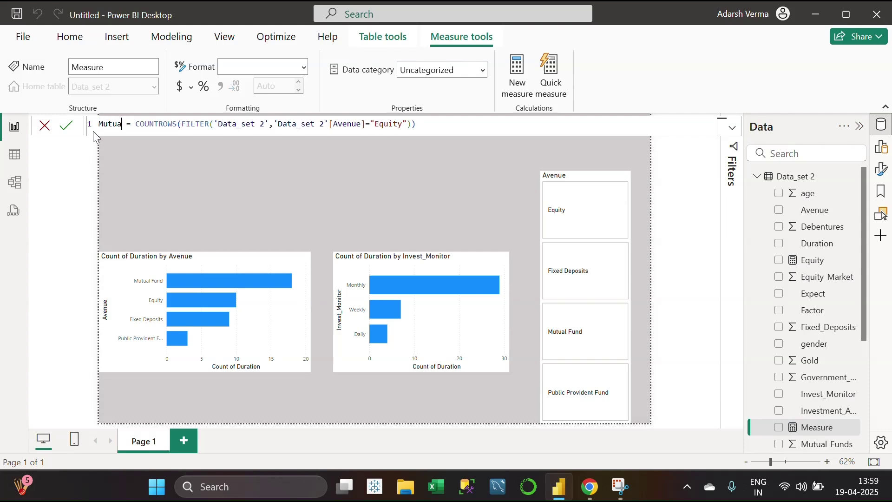
pyautogui.write('l_Fun')
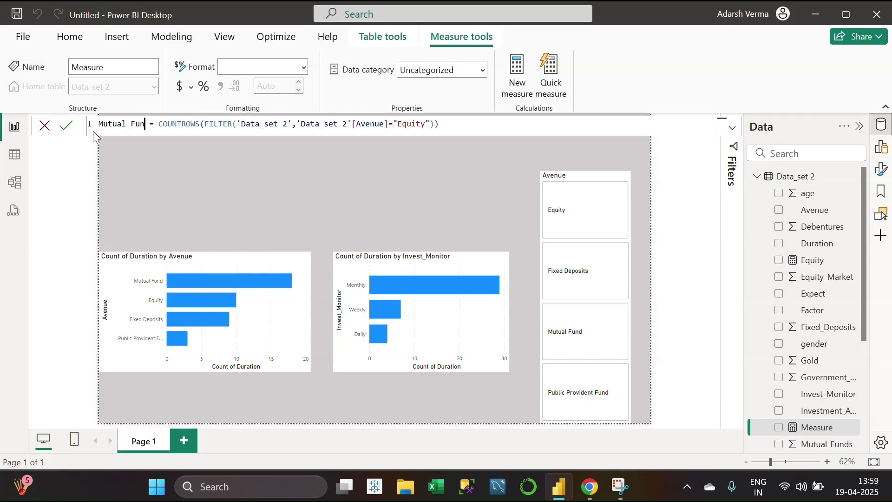
pyautogui.write('d')
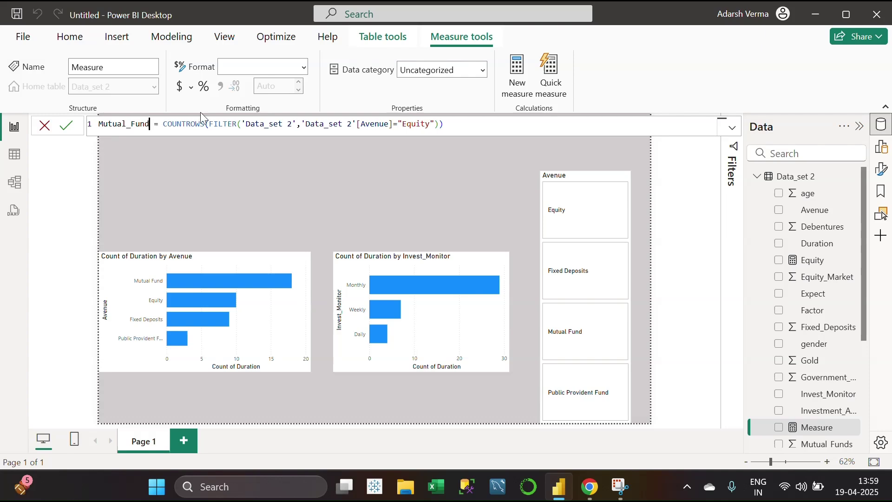
# Change the Avenue filter value in the Mutual_Fund formula to "Mutual Fund" and commit the measure.
pyautogui.moveTo(429, 124); pyautogui.dragTo(403, 129)
pyautogui.press('BackSpace')
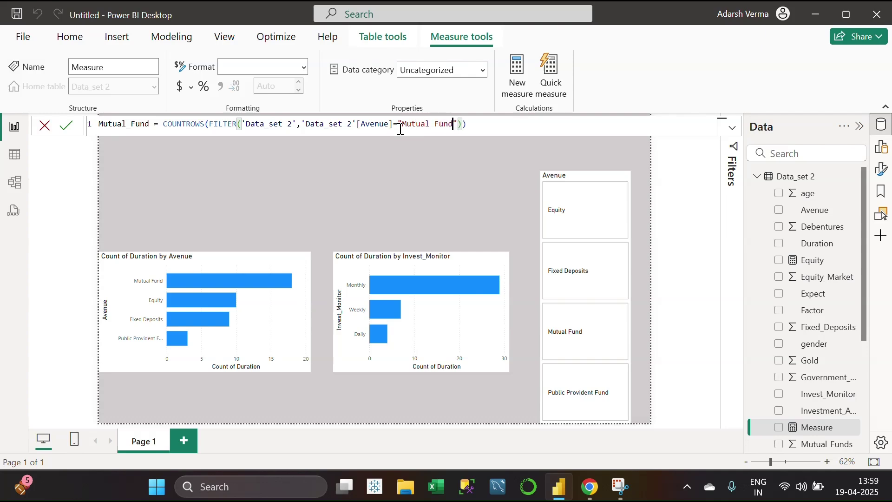
pyautogui.click(486, 126)
pyautogui.press('Return')
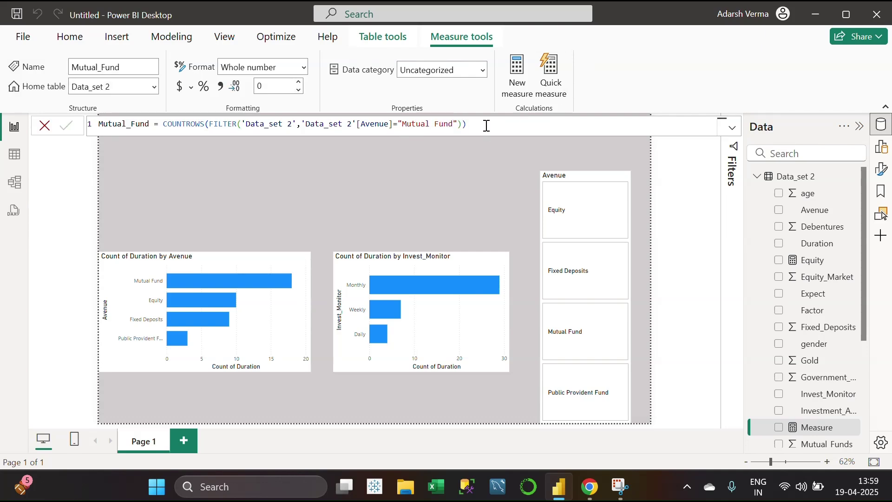
pyautogui.click(200, 202)
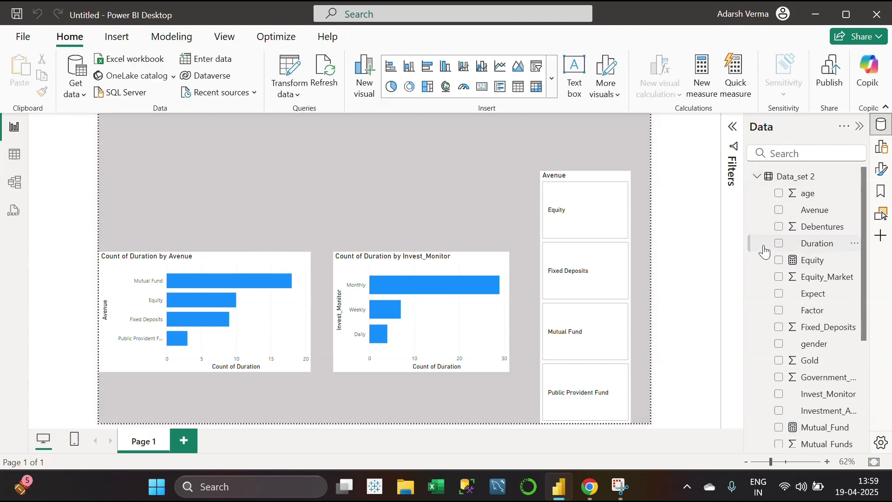
# Create another Data_set 2 measure from the copied Equity formula and name it Fixed Deposits.
pyautogui.rightClick(759, 201)
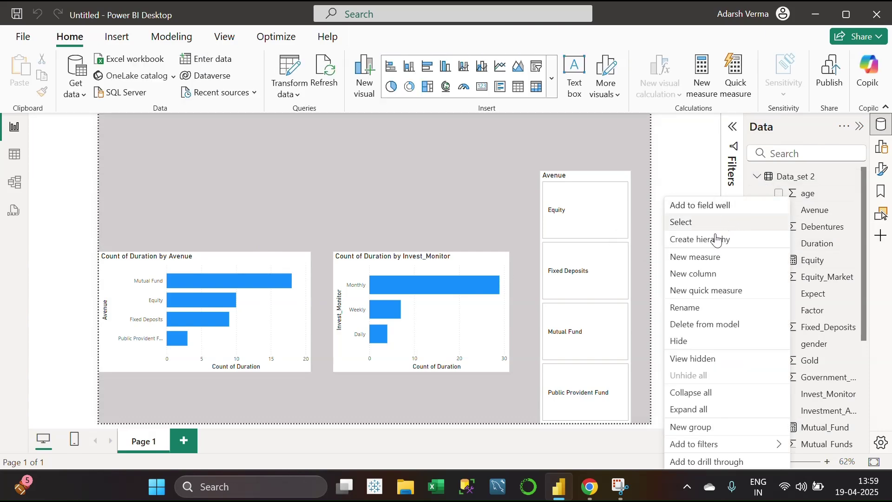
pyautogui.click(695, 256)
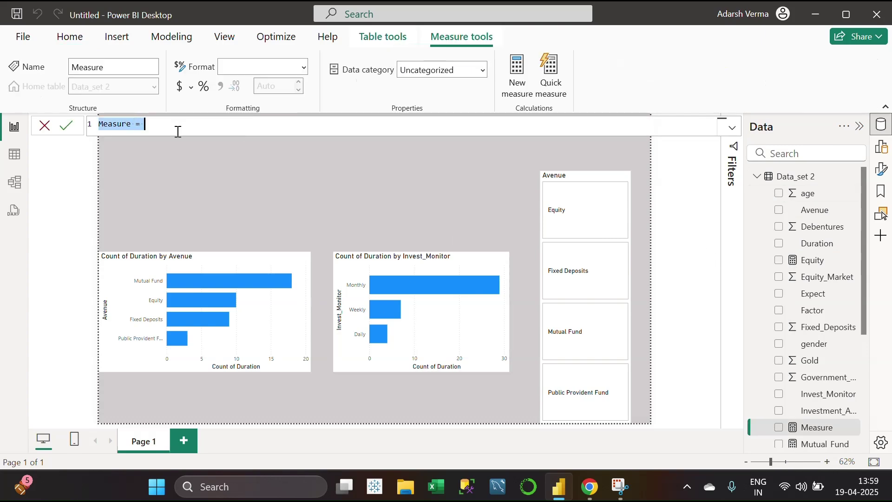
pyautogui.hotkey('ctrl', 'v')
pyautogui.moveTo(127, 125); pyautogui.dragTo(82, 130)
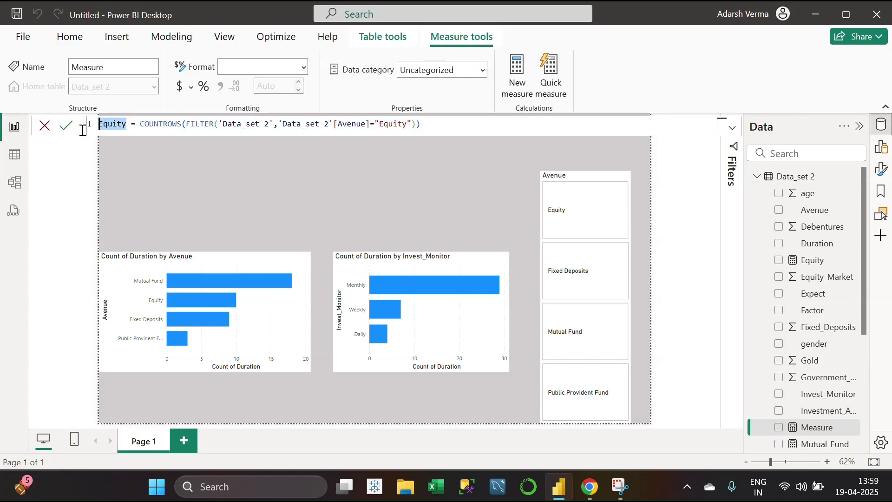
pyautogui.write('Fixed')
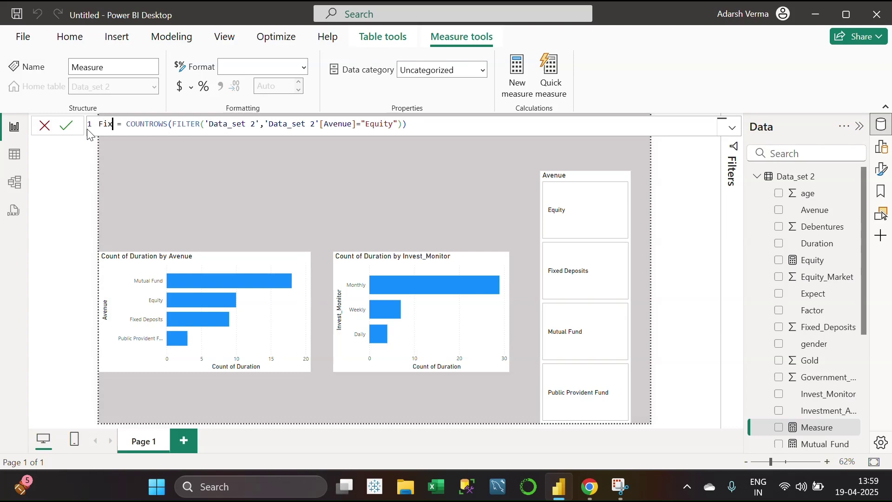
pyautogui.write('Deposi')
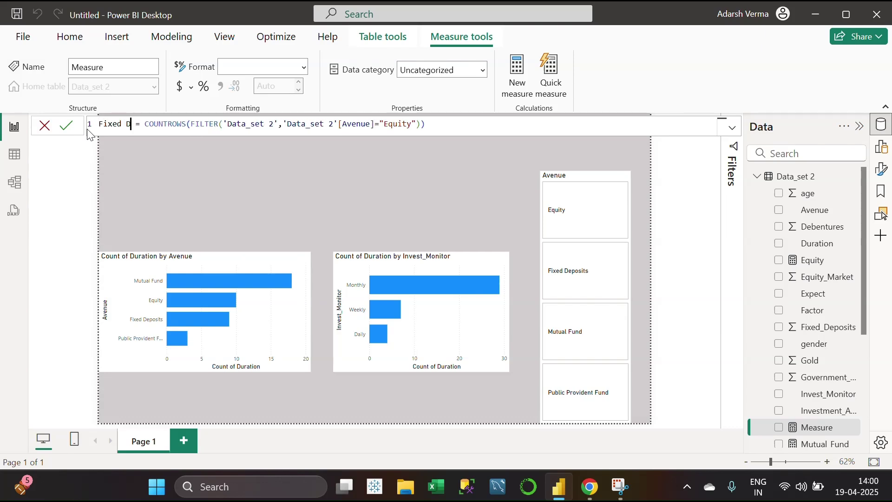
pyautogui.write('ts')
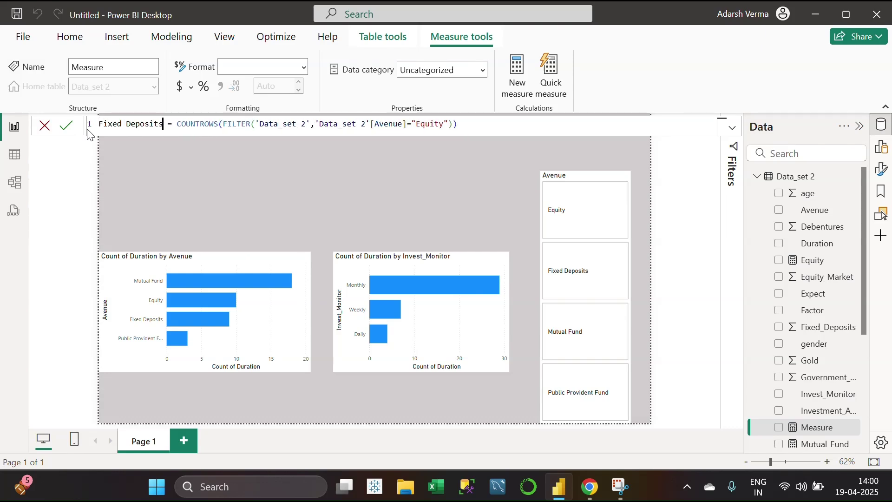
# Change the Avenue filter value in the Fixed Deposits formula to "Fixed Deposits" and commit the measure.
pyautogui.doubleClick(449, 125)
pyautogui.doubleClick(418, 125)
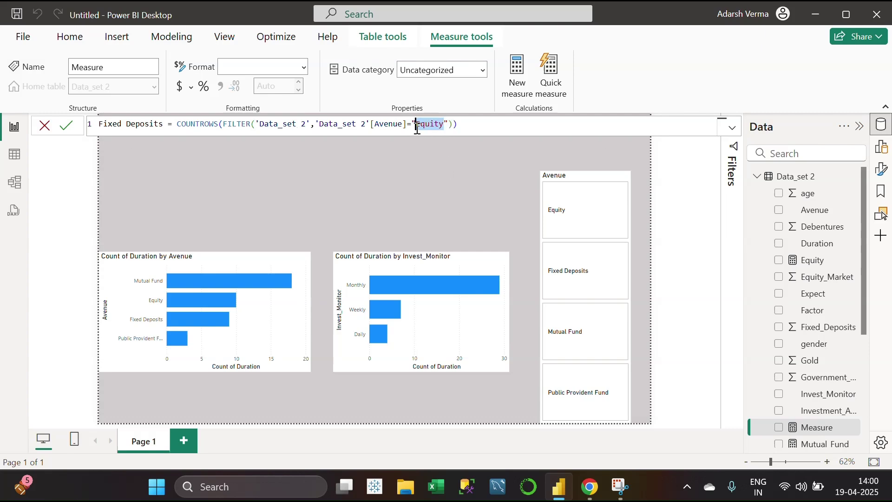
pyautogui.press('BackSpace')
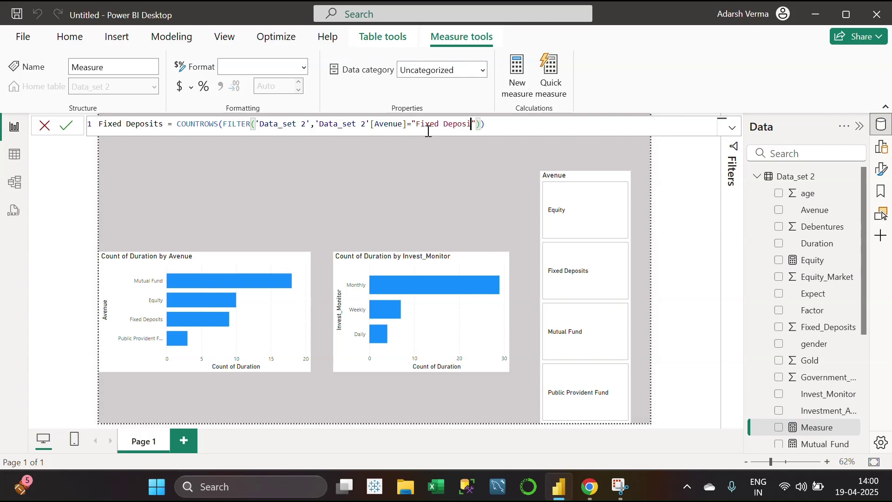
pyautogui.click(503, 124)
pyautogui.press('Return')
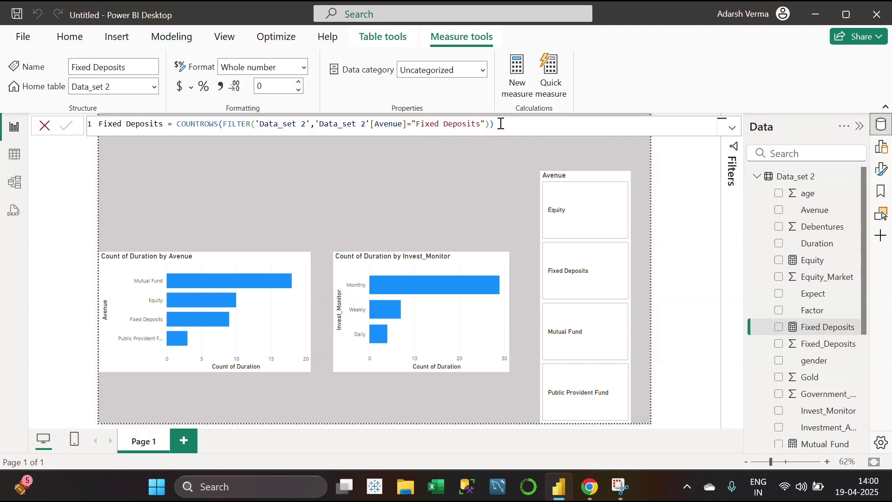
# Create another Data_set 2 measure from the copied Equity formula and name it PPF.
pyautogui.click(134, 159)
pyautogui.rightClick(768, 196)
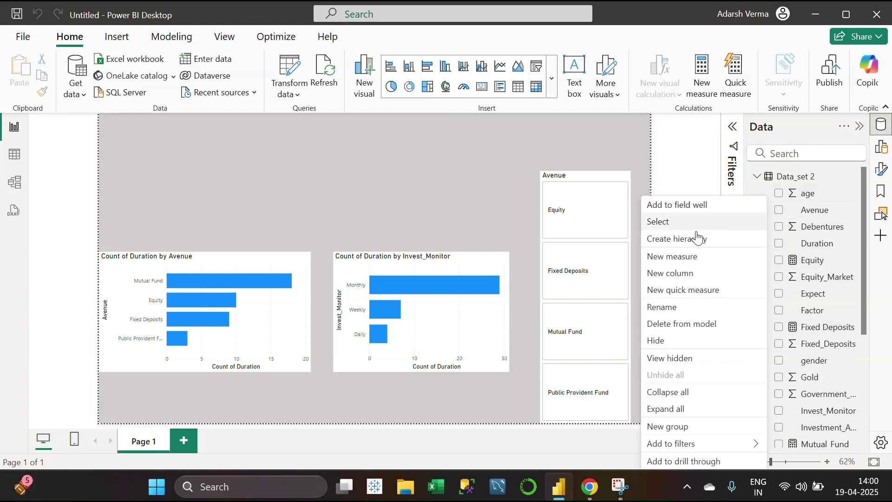
pyautogui.click(690, 255)
pyautogui.click(130, 122)
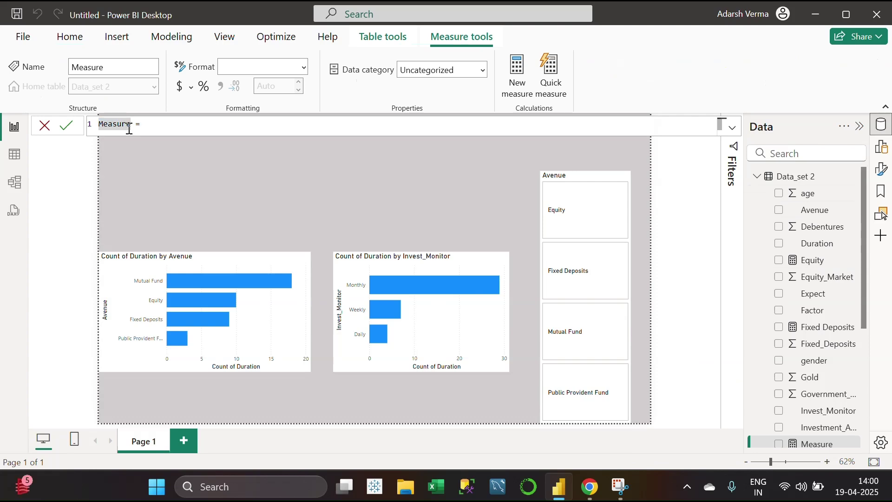
pyautogui.write('Equity = COUNTROWS(FILTER(\'Data_set 2\',\'Data_set 2\'[Avenue]="Equity"))')
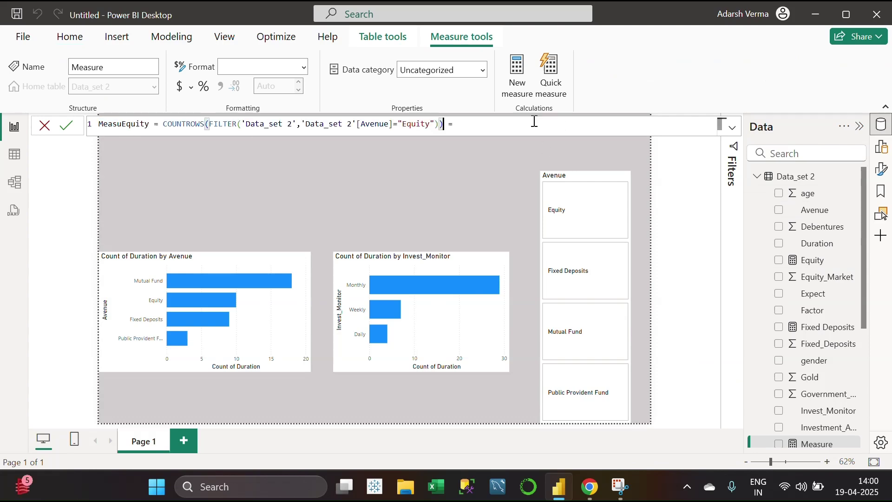
pyautogui.hotkey('ctrl', 'a')
pyautogui.write('Equity = COUNTROWS(FILTER(\'Data_set 2\',\'Data_set 2\'[Avenue]="Equity"))')
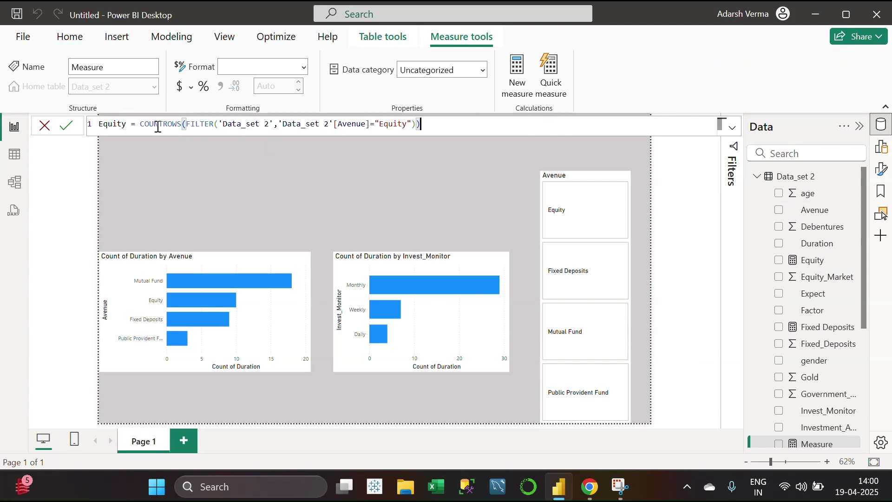
pyautogui.moveTo(129, 124); pyautogui.dragTo(109, 125)
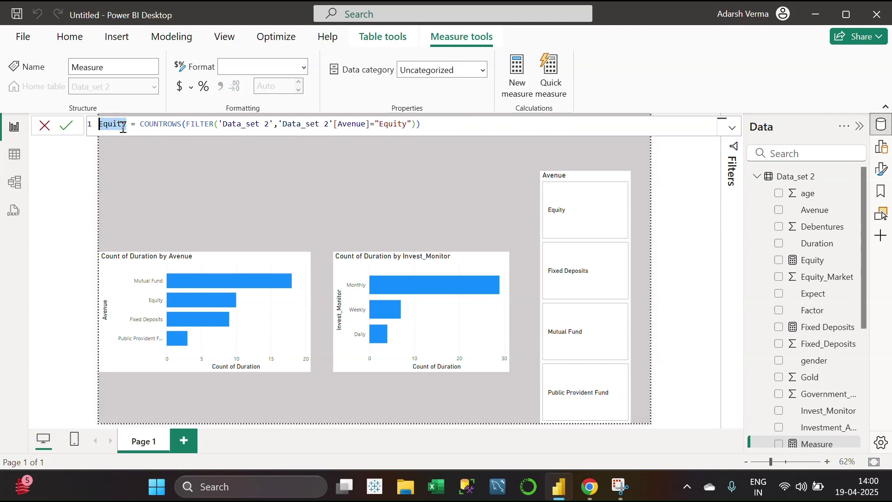
pyautogui.write('PPF')
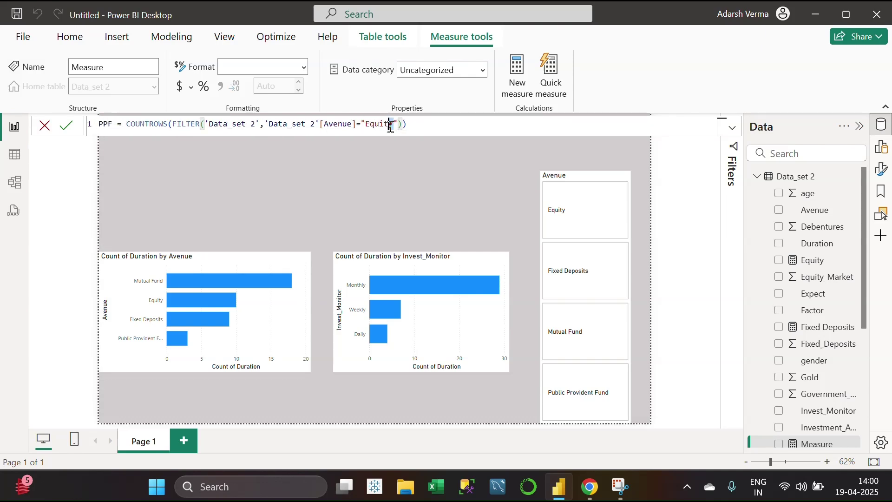
# Change the Avenue filter value in the PPF formula to "Public Provident Fund" and try to commit the measure.
pyautogui.moveTo(396, 124); pyautogui.dragTo(366, 125)
pyautogui.press('BackSpace')
pyautogui.write('Public Provident')
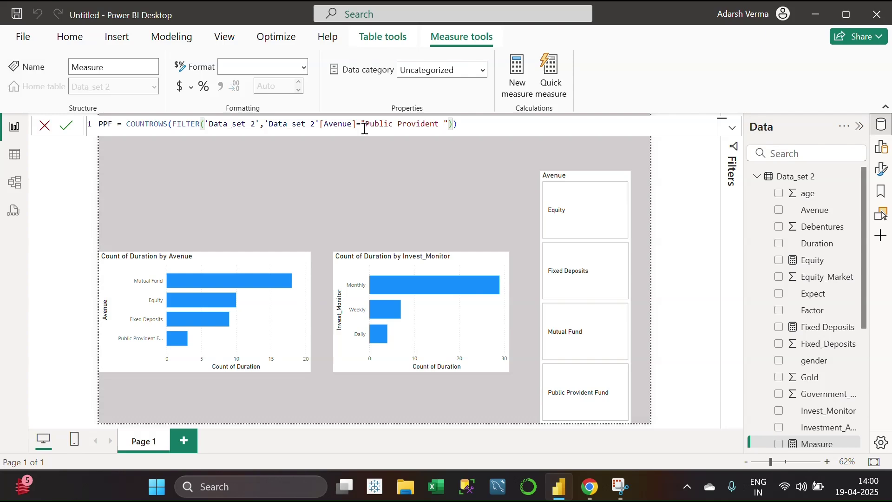
pyautogui.write('und')
pyautogui.click(522, 120)
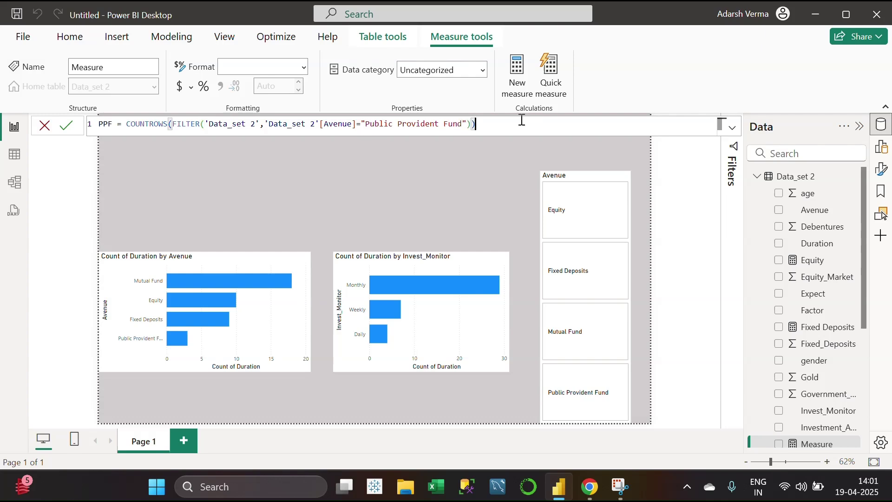
pyautogui.press('Return')
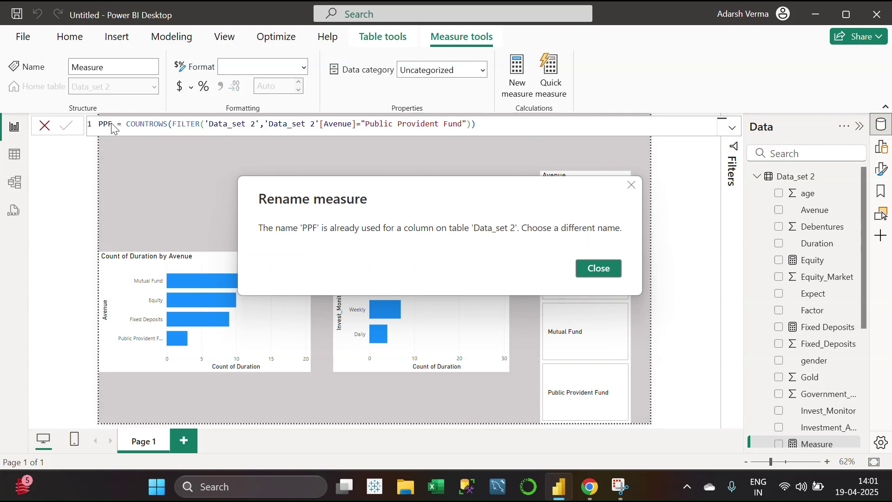
# Rename the Public Provident Fund measure in its formula to PPF_ and commit it.
pyautogui.click(599, 269)
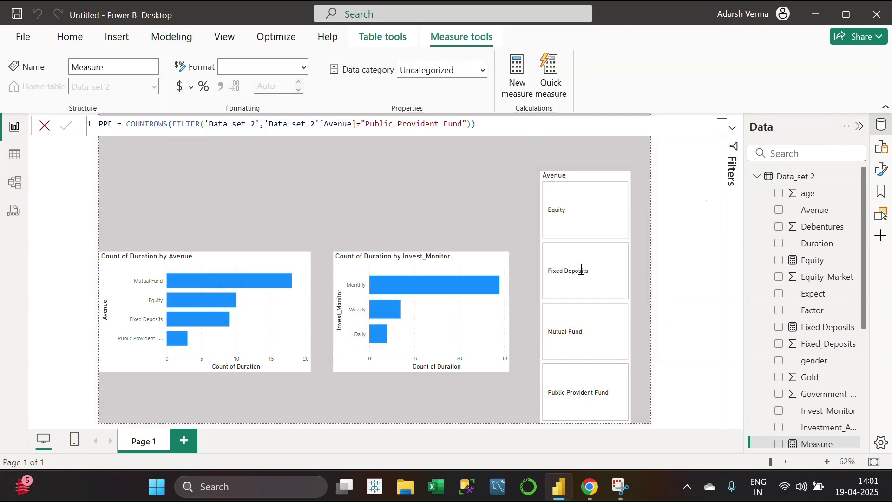
pyautogui.doubleClick(106, 124)
pyautogui.click(167, 160)
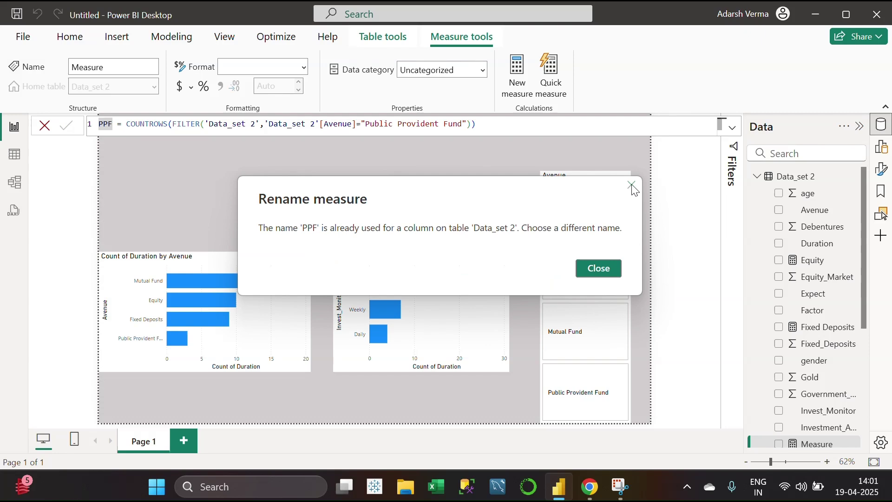
pyautogui.click(632, 186)
pyautogui.click(118, 126)
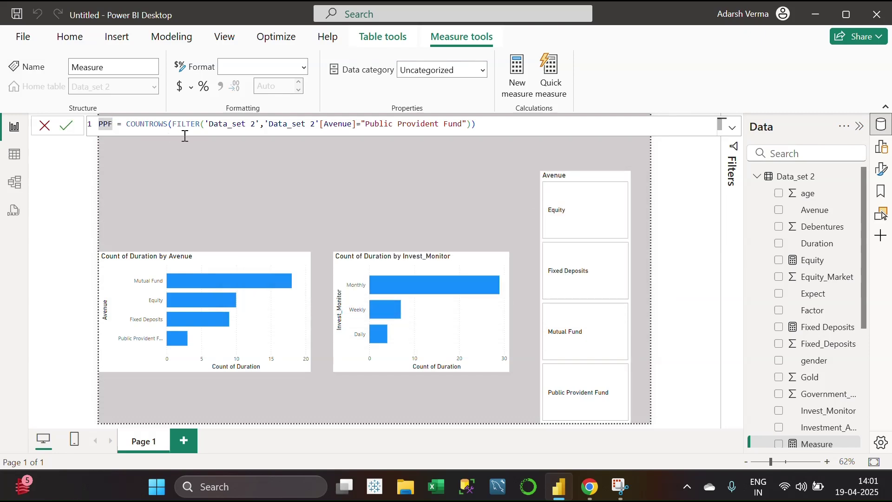
pyautogui.write('_')
pyautogui.click(490, 128)
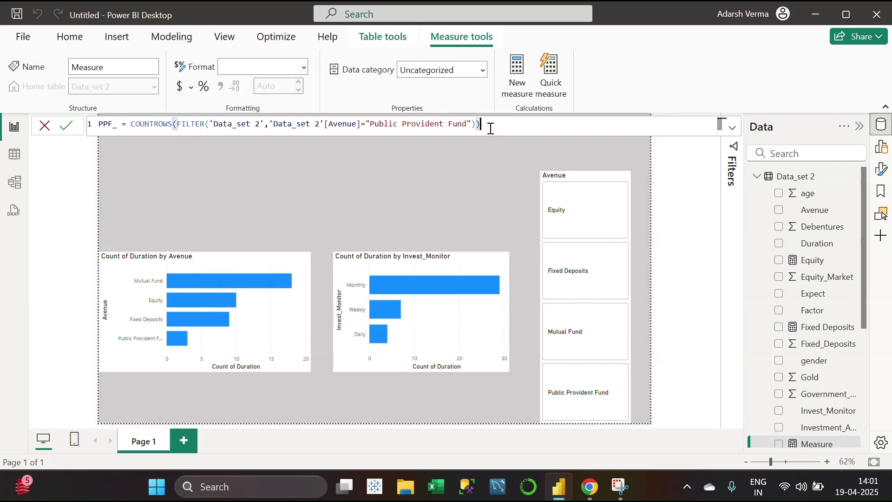
pyautogui.press('Return')
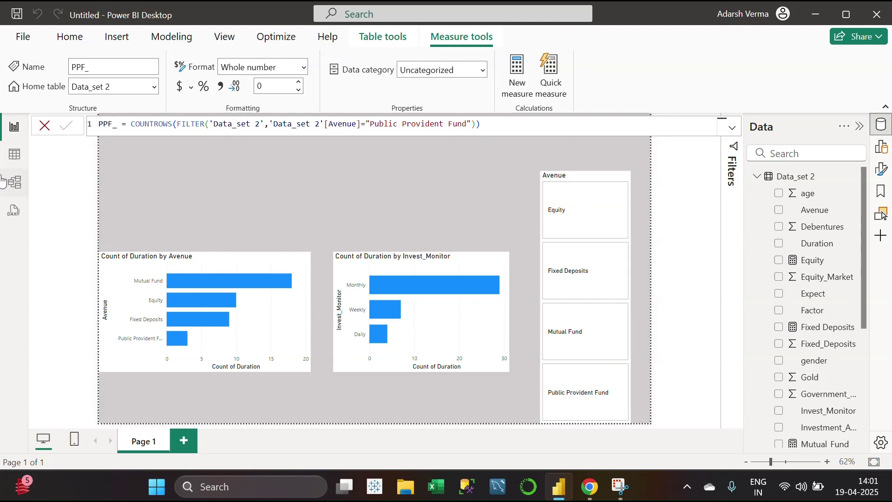
# Insert a card visual above the Count of Duration by Avenue chart and shrink it to a small tile.
pyautogui.click(208, 165)
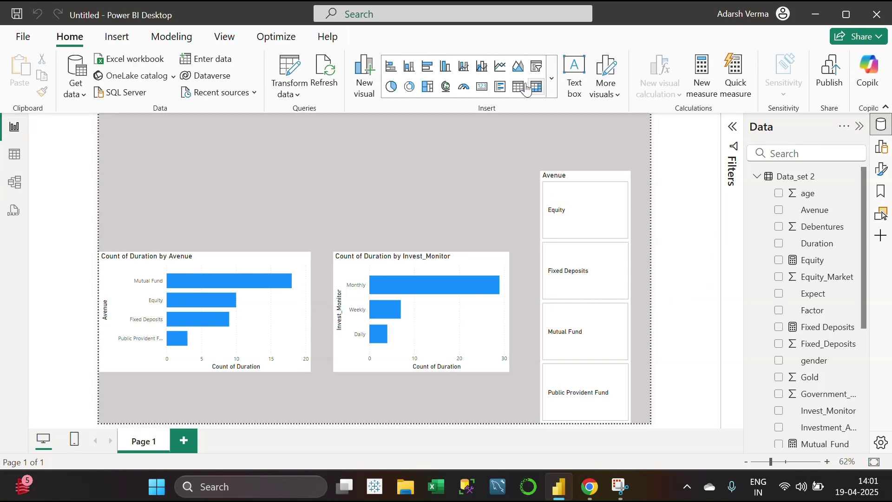
pyautogui.click(491, 86)
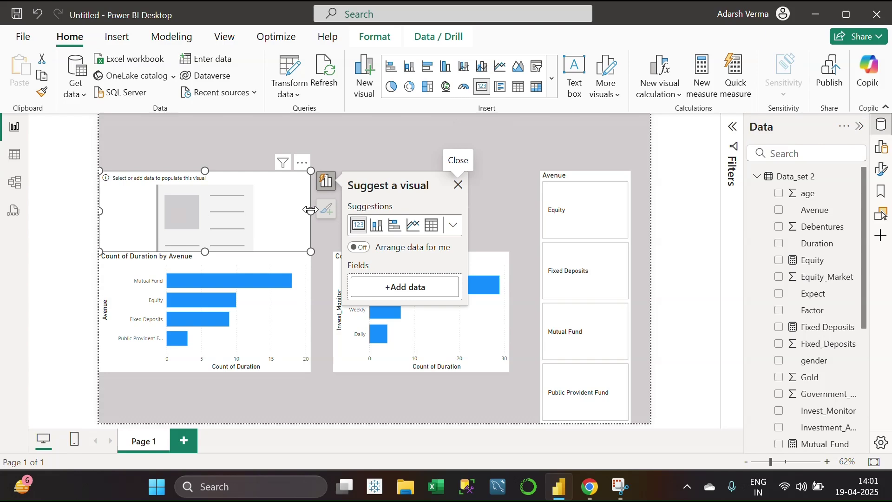
pyautogui.click(458, 182)
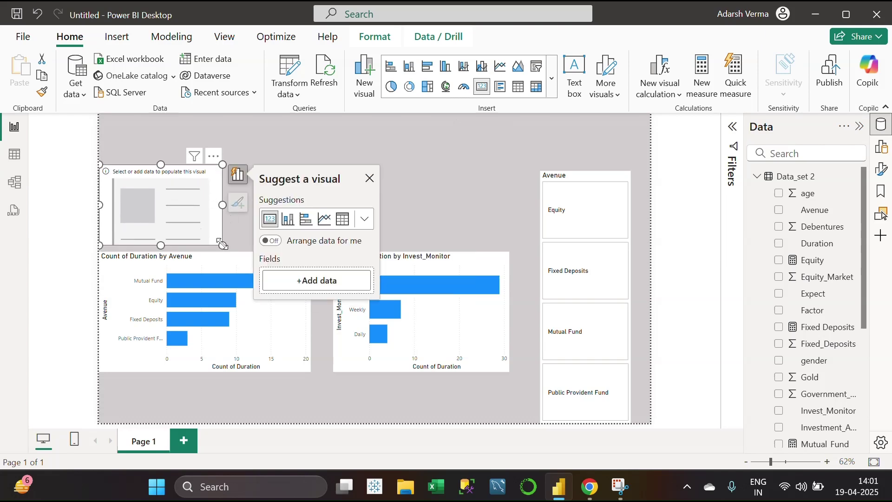
pyautogui.moveTo(222, 243); pyautogui.dragTo(176, 220)
# Duplicate the empty card three times and arrange the copies in a row above the two bar charts.
pyautogui.click(157, 222)
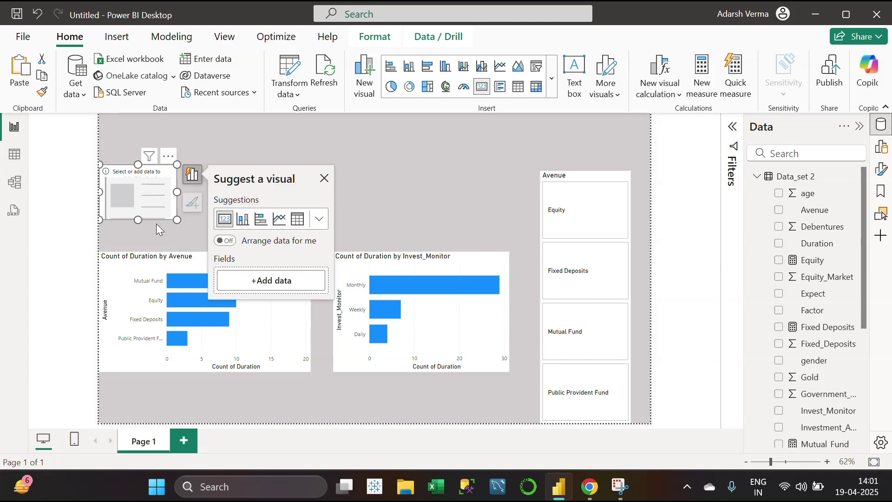
pyautogui.click(156, 224)
pyautogui.moveTo(154, 220); pyautogui.dragTo(233, 186)
pyautogui.moveTo(160, 191); pyautogui.dragTo(463, 198)
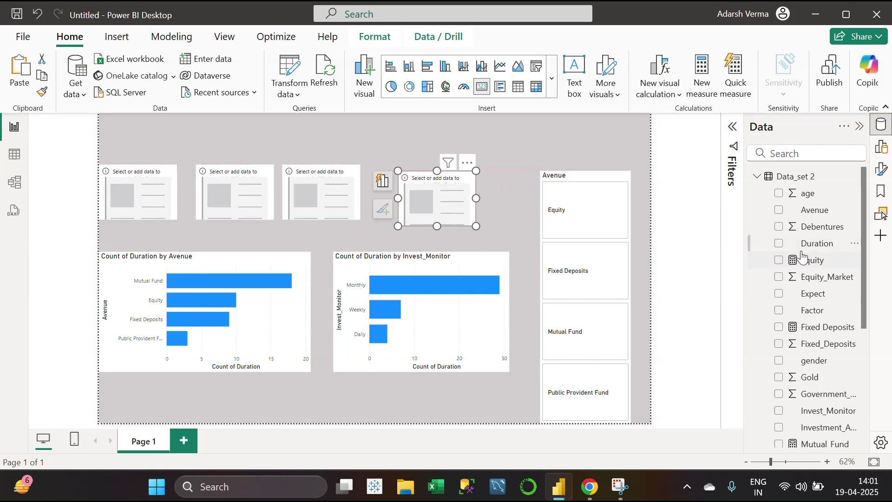
# Assign the Mutual_Fund measure to the first card and the Equity measure to the second card.
pyautogui.click(148, 201)
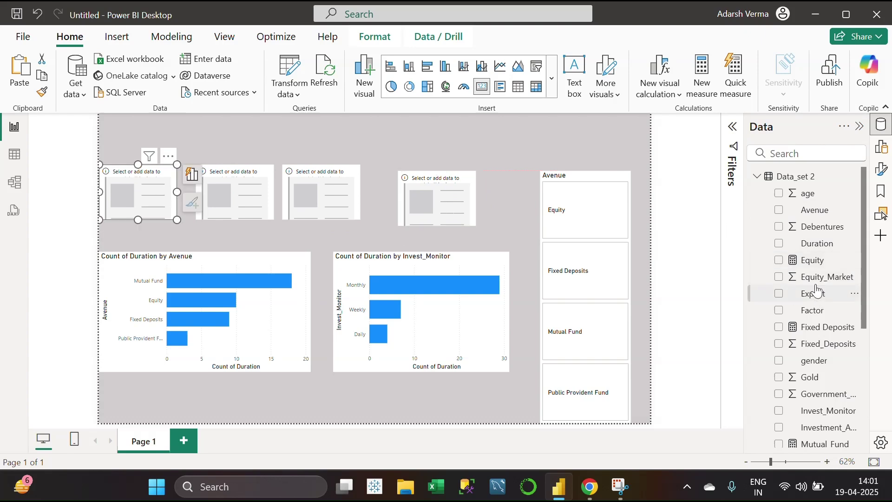
pyautogui.scroll(-3, 798, 371)
pyautogui.click(778, 374)
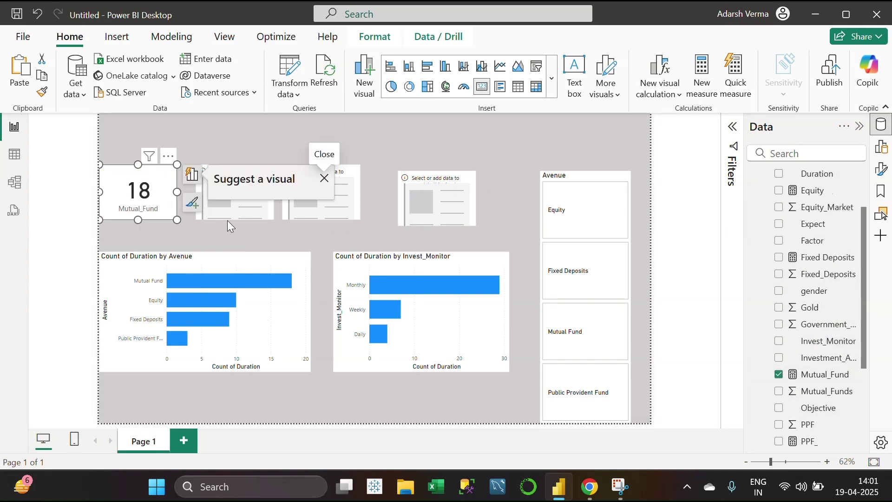
pyautogui.click(200, 216)
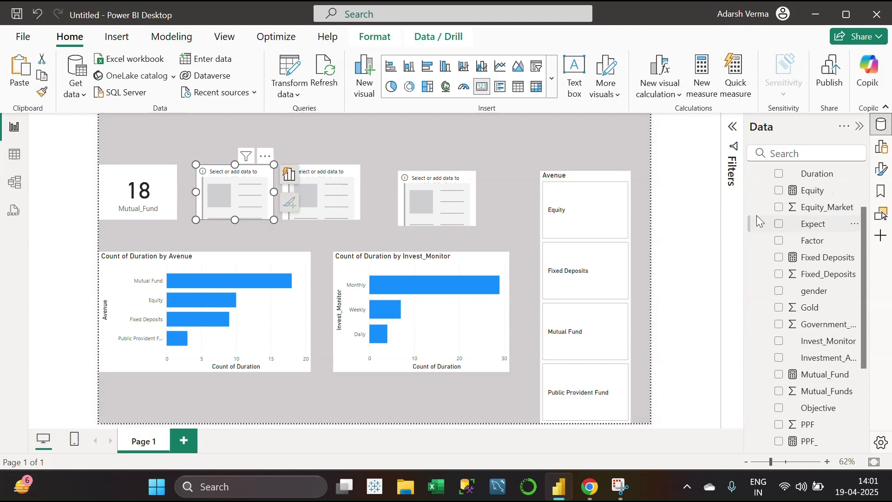
pyautogui.click(779, 190)
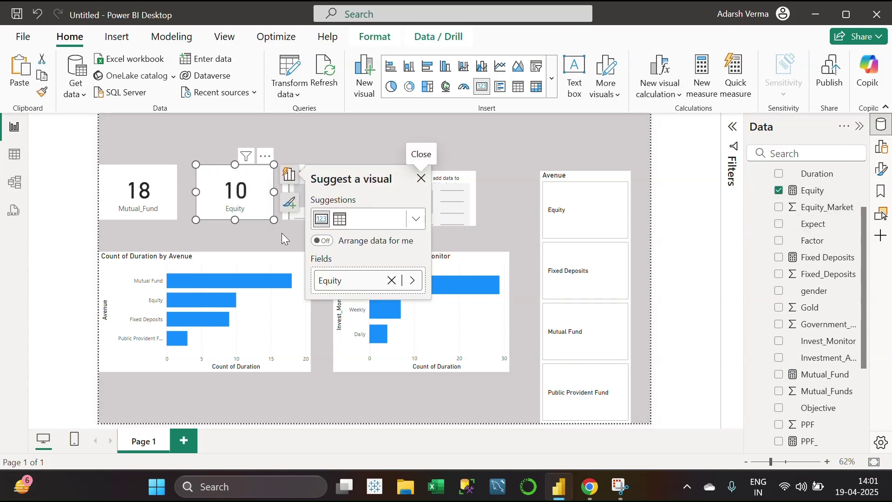
# Assign the Fixed Deposits measure to the third card and the PPF_ measure to the fourth card.
pyautogui.click(307, 213)
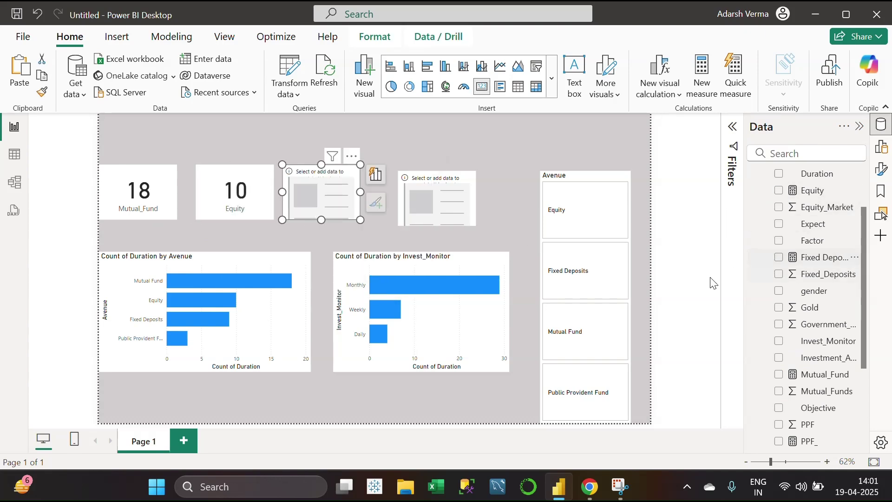
pyautogui.click(778, 257)
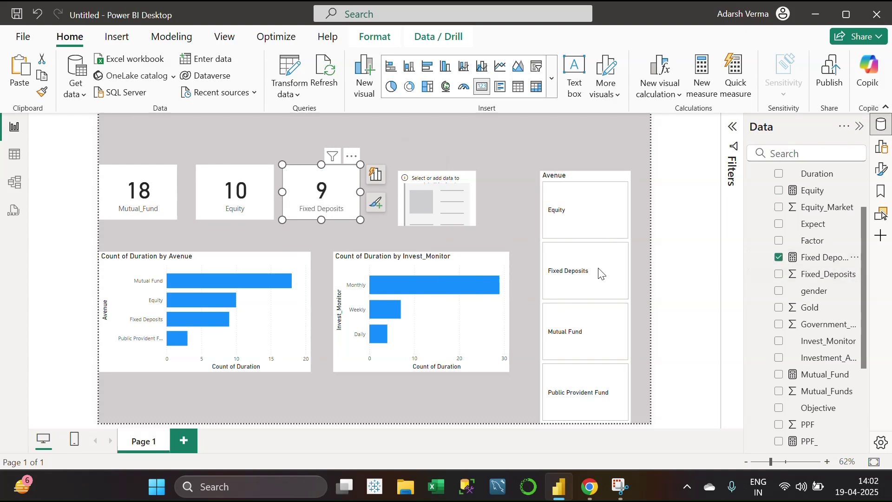
pyautogui.click(458, 135)
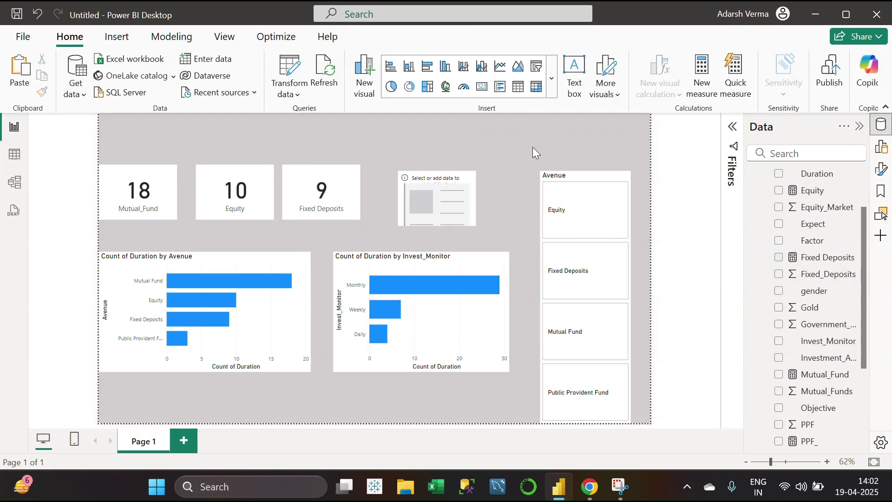
pyautogui.click(437, 195)
pyautogui.scroll(-3, 804, 333)
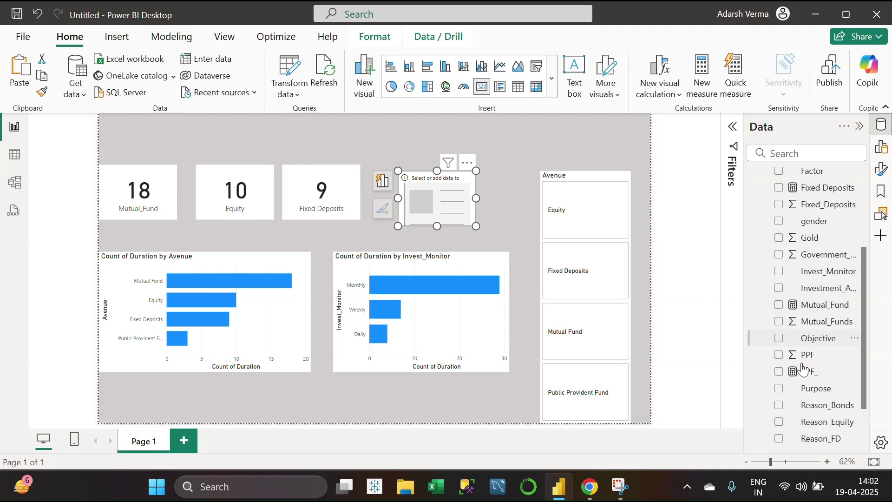
pyautogui.click(779, 371)
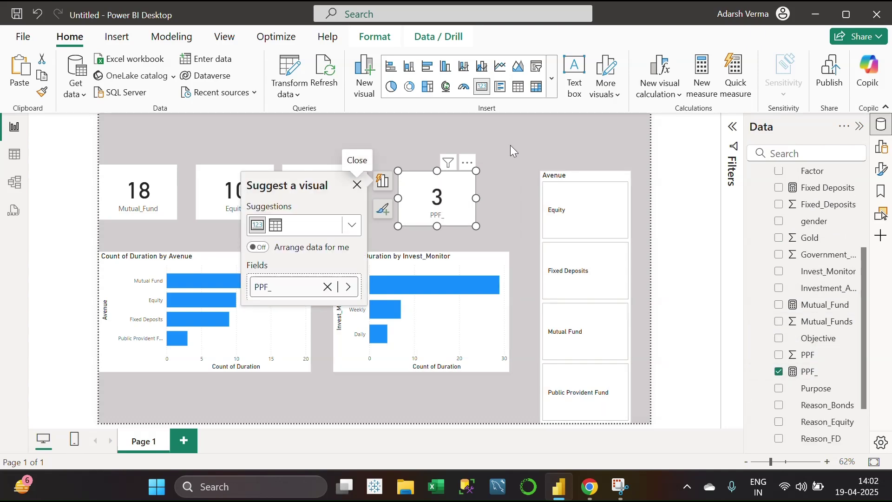
pyautogui.click(506, 159)
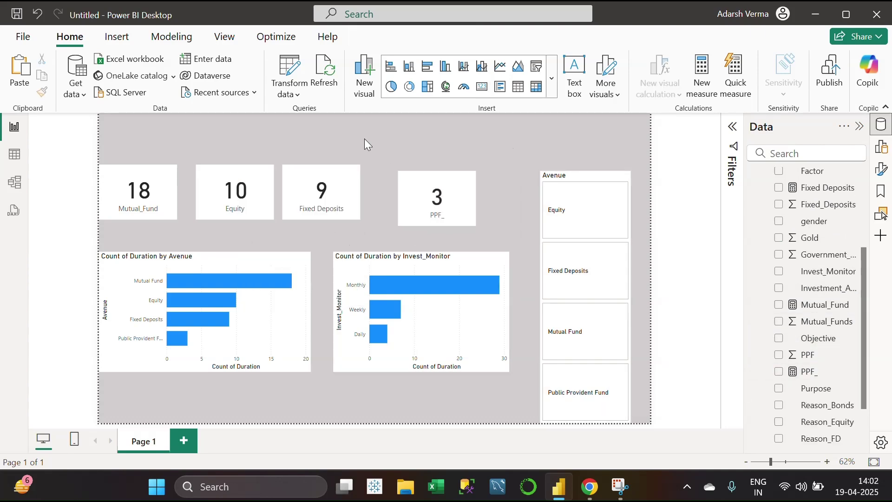
# Insert a text box, move it to the top of the page, and reduce its height to fit above the cards.
pyautogui.click(574, 85)
pyautogui.click(208, 138)
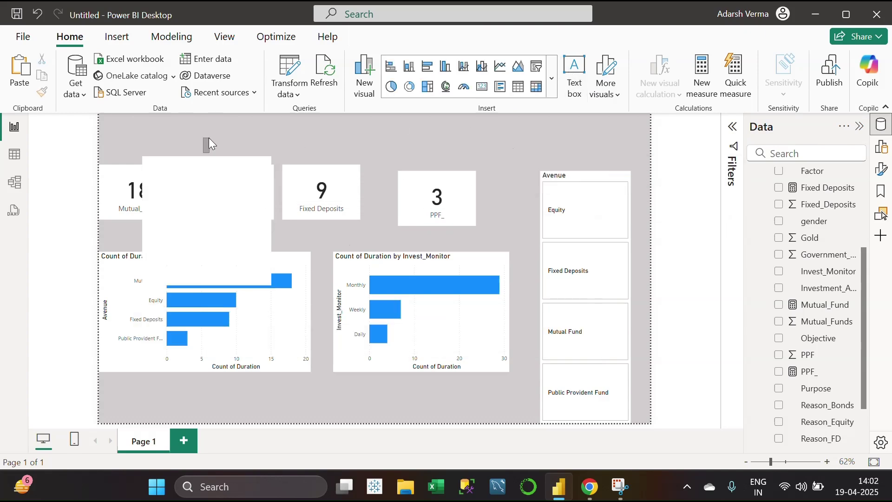
pyautogui.click(202, 161)
pyautogui.moveTo(206, 157); pyautogui.dragTo(219, 124)
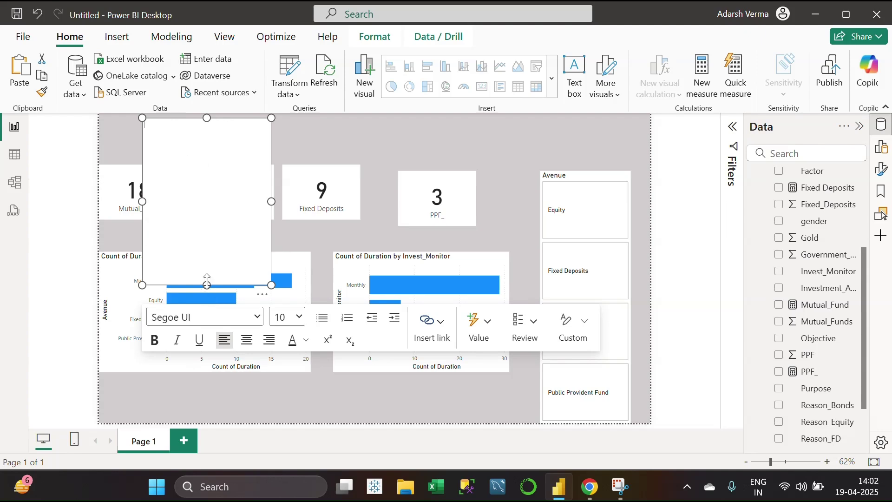
pyautogui.moveTo(207, 285); pyautogui.dragTo(230, 149)
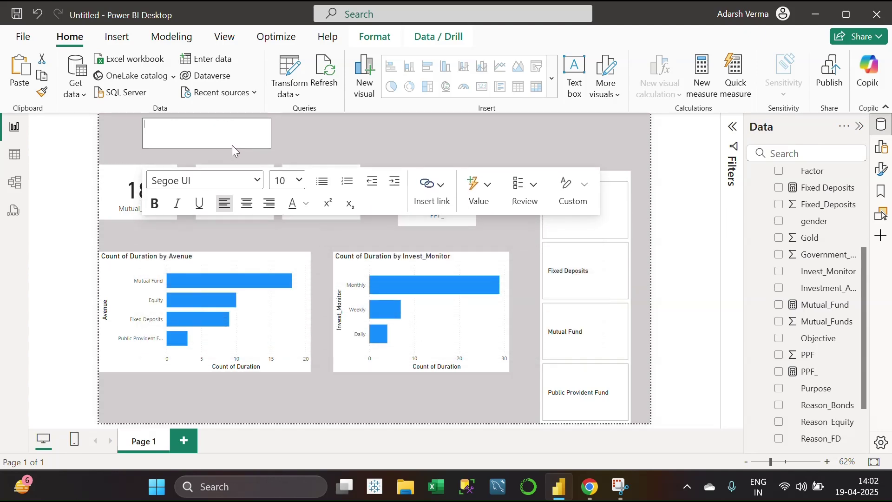
# Stretch the text box across the full page width and slightly reduce its height.
pyautogui.moveTo(142, 134); pyautogui.dragTo(107, 134)
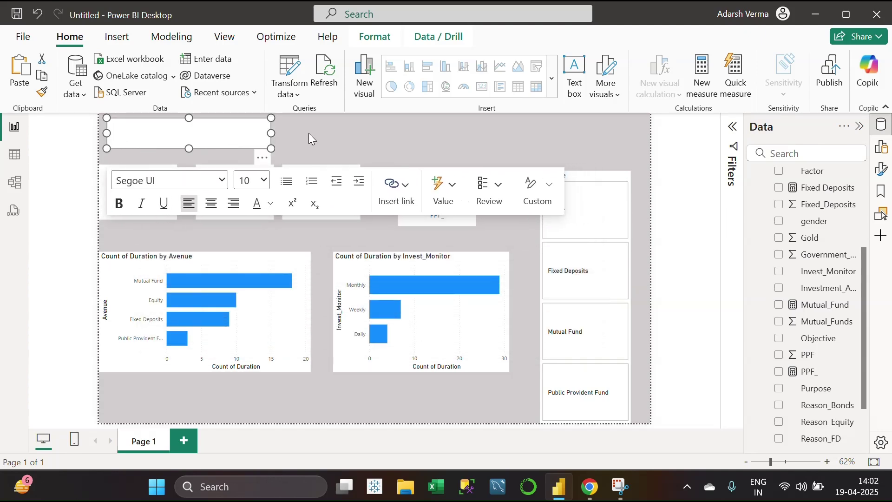
pyautogui.moveTo(271, 133); pyautogui.dragTo(680, 116)
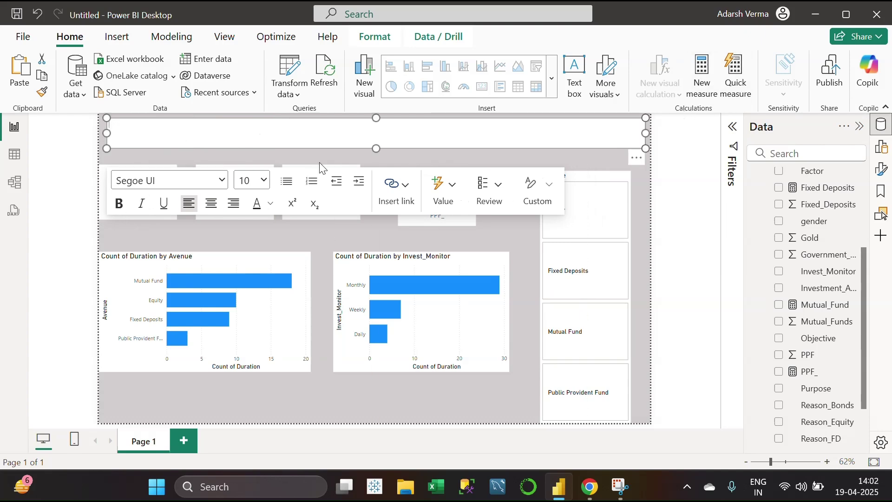
pyautogui.moveTo(375, 148); pyautogui.dragTo(375, 144)
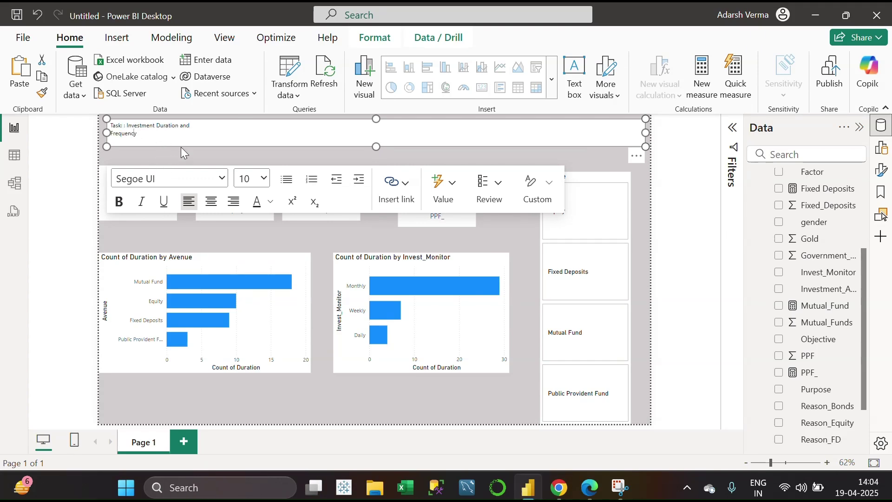
# Complete the text box title so that it reads "Task 4 : Investment Duration and Frequency" on a single line.
pyautogui.press('BackSpace')
pyautogui.click(126, 125)
pyautogui.press('BackSpace')
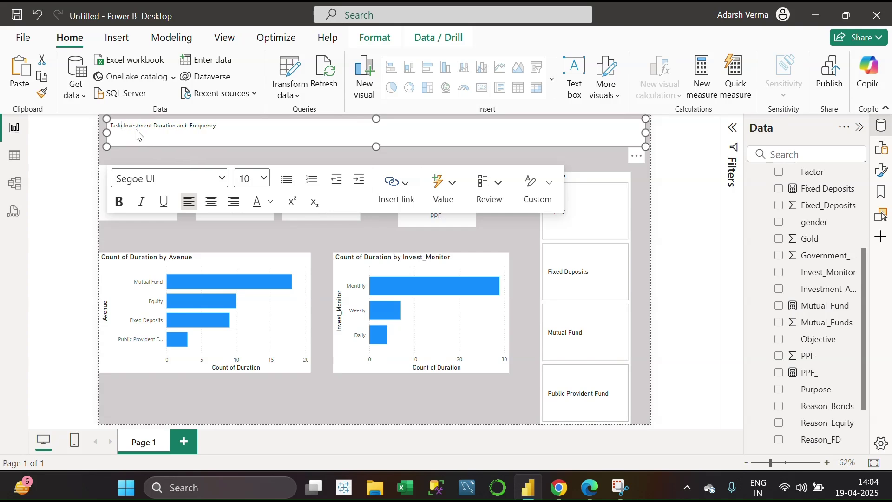
pyautogui.write('4 :')
# Format the whole title as bold, centred text with font size 28.
pyautogui.moveTo(251, 126); pyautogui.dragTo(103, 142)
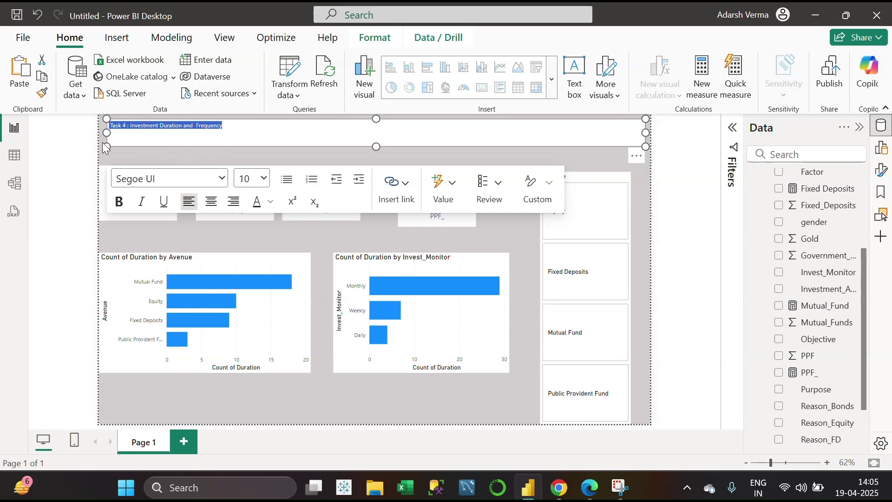
pyautogui.click(119, 201)
pyautogui.click(212, 201)
pyautogui.click(253, 178)
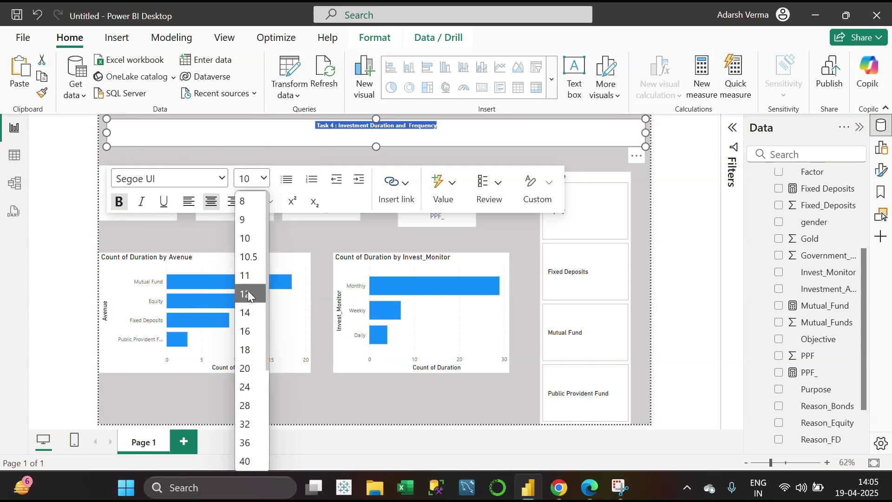
pyautogui.click(251, 420)
pyautogui.click(253, 179)
pyautogui.click(251, 402)
# Set the title's font to Comic Sans MS and its font colour to white.
pyautogui.click(218, 178)
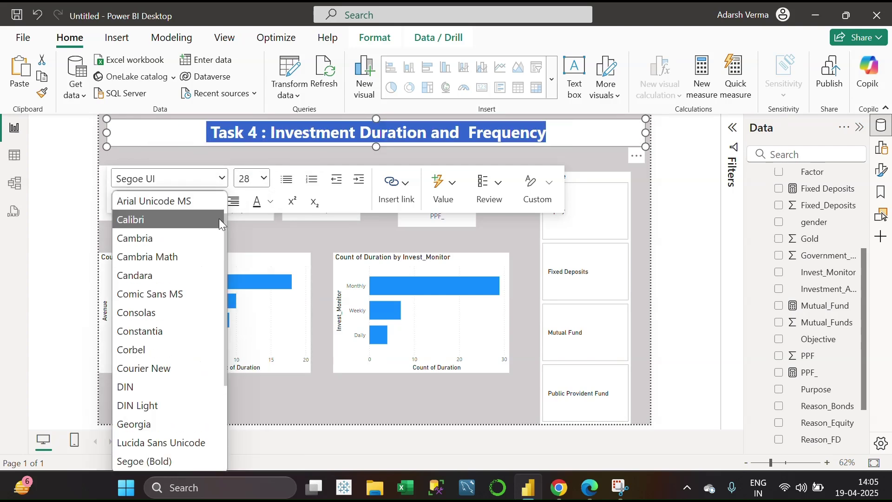
pyautogui.click(209, 288)
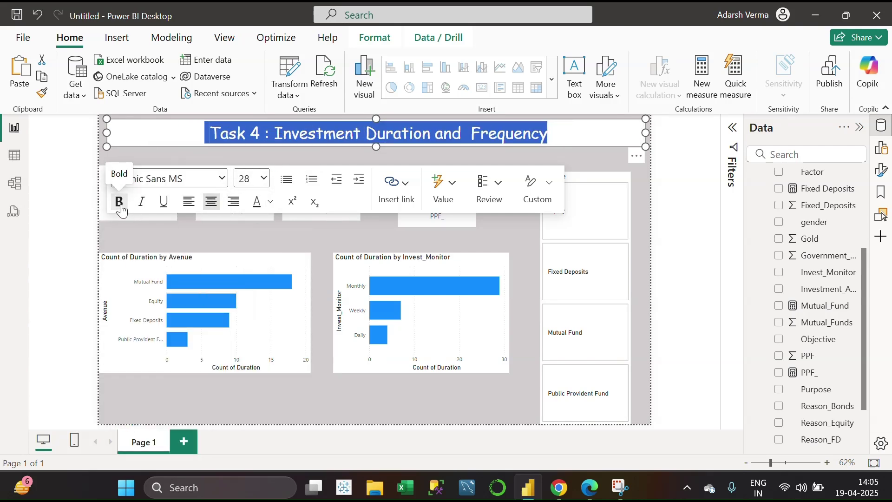
pyautogui.click(271, 201)
pyautogui.click(307, 264)
pyautogui.click(527, 162)
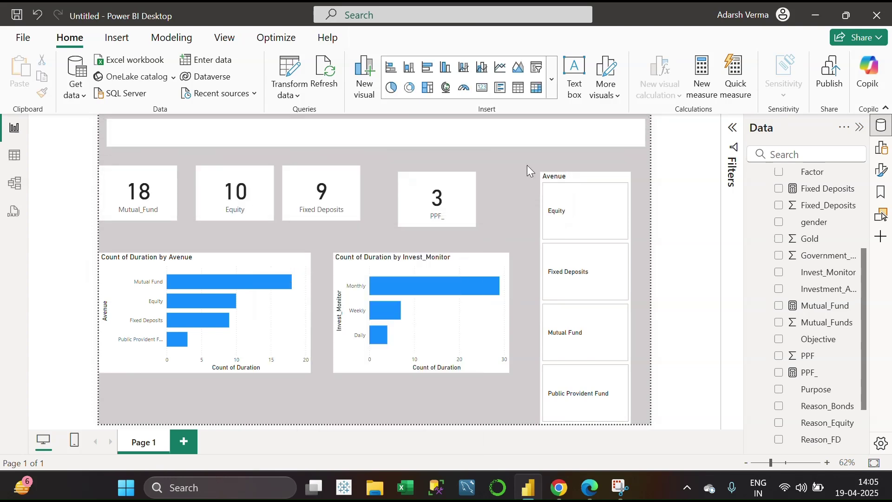
# Give the title text box a custom dark green background fill.
pyautogui.click(549, 132)
pyautogui.scroll(1, 783, 244)
pyautogui.click(881, 170)
pyautogui.click(646, 214)
pyautogui.scroll(-2, 651, 325)
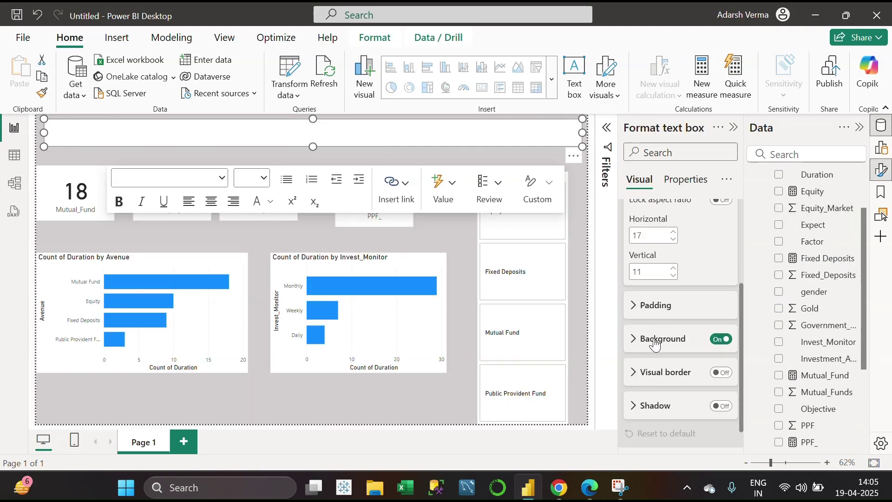
pyautogui.click(651, 338)
pyautogui.click(648, 305)
pyautogui.click(682, 268)
pyautogui.click(712, 228)
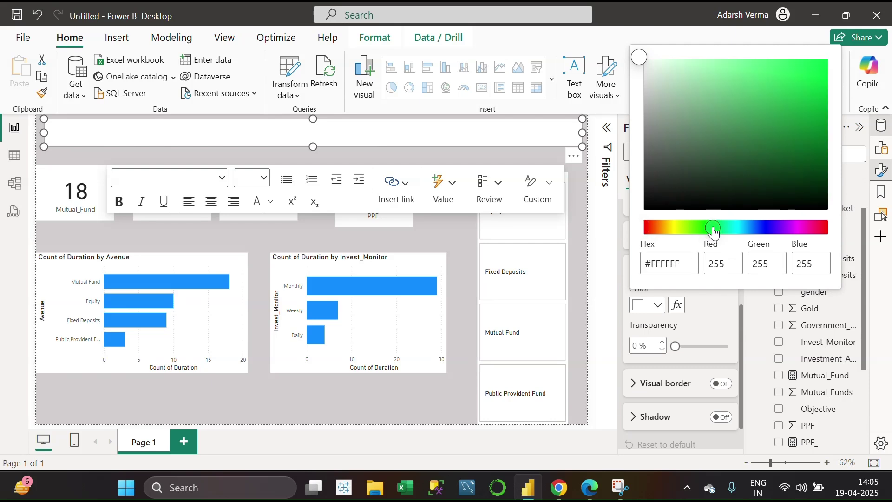
pyautogui.moveTo(816, 71); pyautogui.dragTo(820, 119)
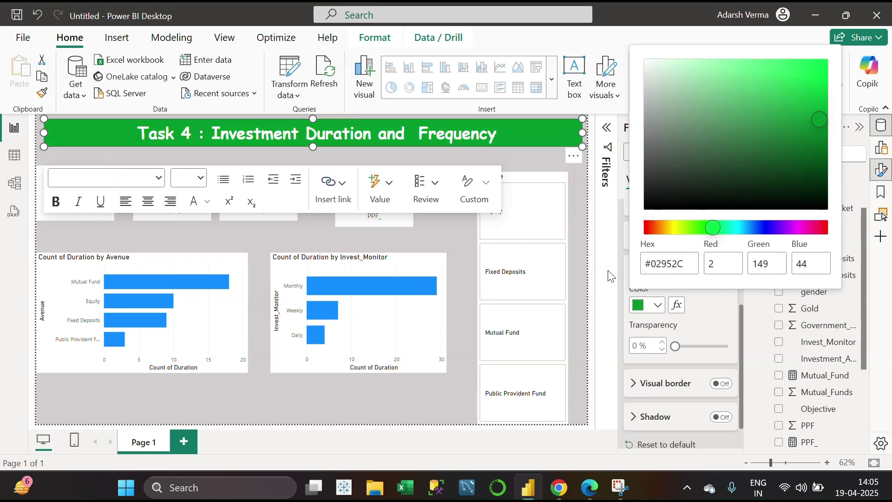
# Try several hues for the title's background, settle on teal, and deselect the text box.
pyautogui.click(731, 228)
pyautogui.click(767, 228)
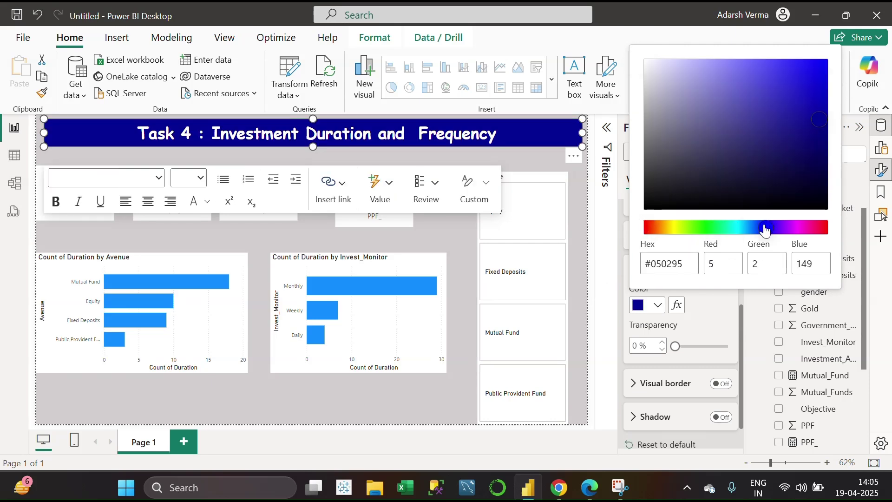
pyautogui.click(807, 227)
pyautogui.click(681, 228)
pyautogui.moveTo(701, 232); pyautogui.dragTo(747, 227)
pyautogui.click(811, 227)
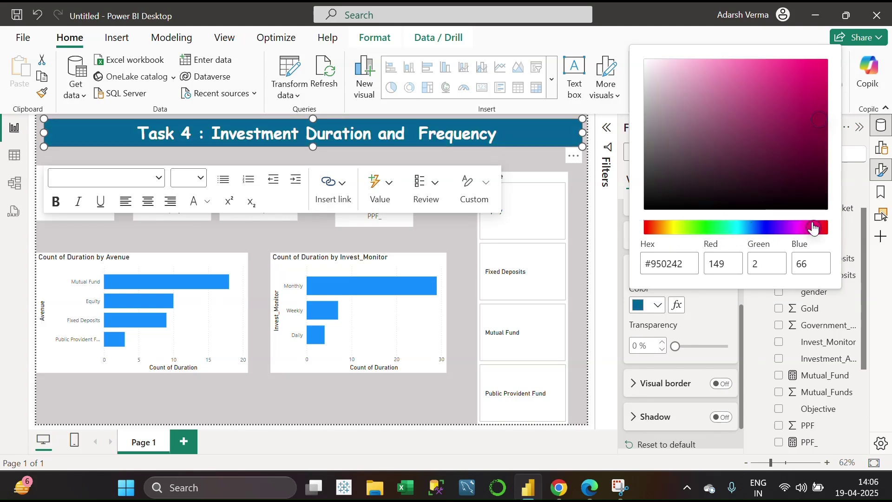
pyautogui.click(653, 228)
pyautogui.click(668, 228)
pyautogui.click(734, 228)
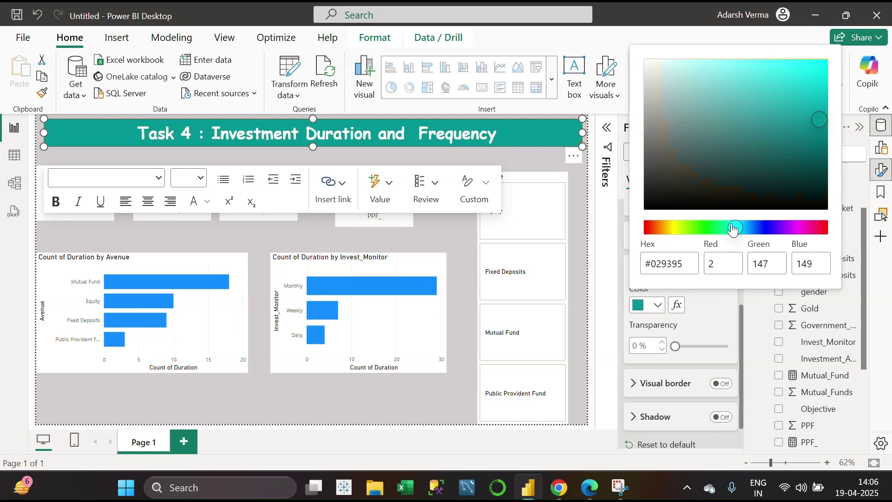
pyautogui.click(539, 166)
pyautogui.click(387, 412)
# Turn on a visual border and a shadow for the Mutual_Fund card, keeping its white background.
pyautogui.click(74, 199)
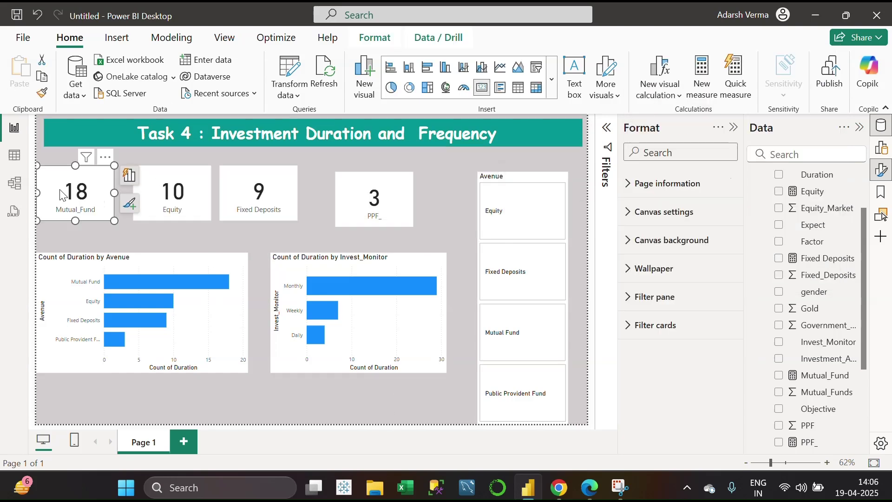
pyautogui.scroll(-5, 735, 261)
pyautogui.scroll(-3, 735, 261)
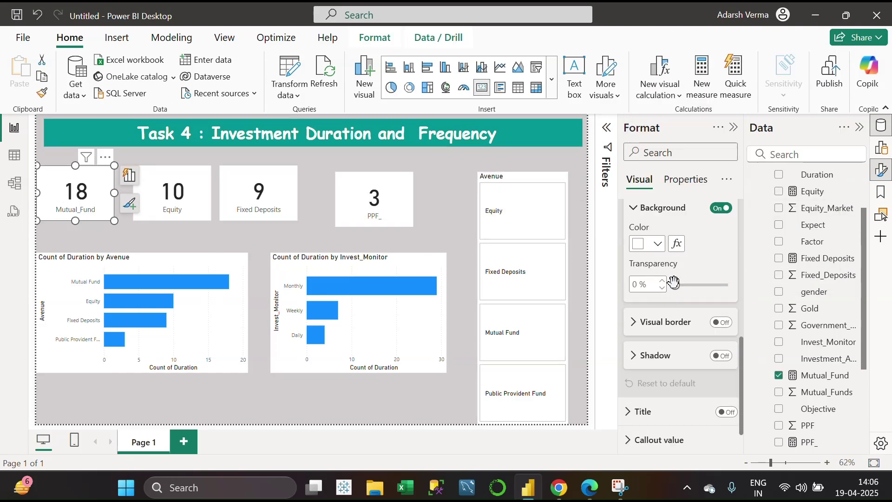
pyautogui.scroll(-1, 655, 278)
pyautogui.click(658, 210)
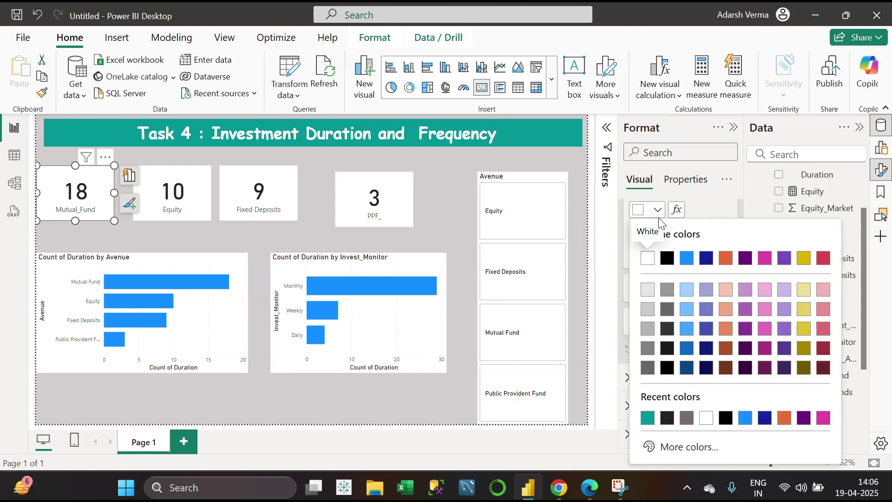
pyautogui.click(659, 214)
pyautogui.click(722, 288)
pyautogui.scroll(-3, 658, 266)
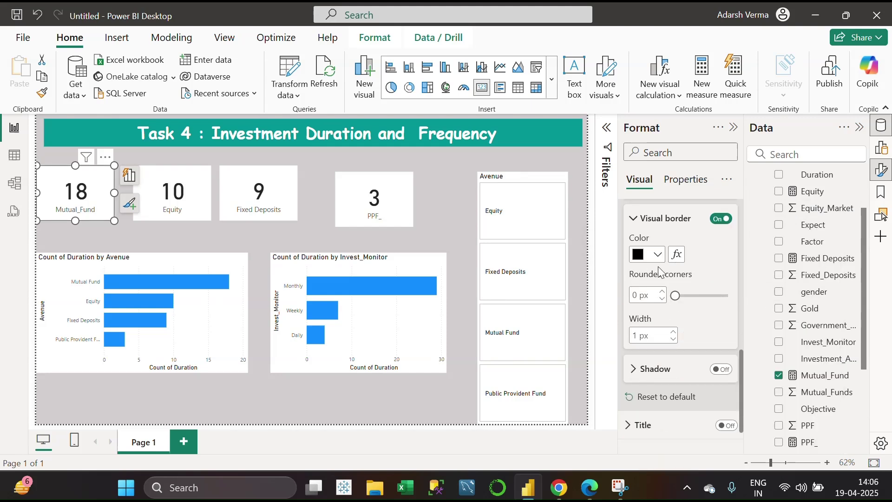
pyautogui.click(655, 321)
pyautogui.scroll(-3, 646, 346)
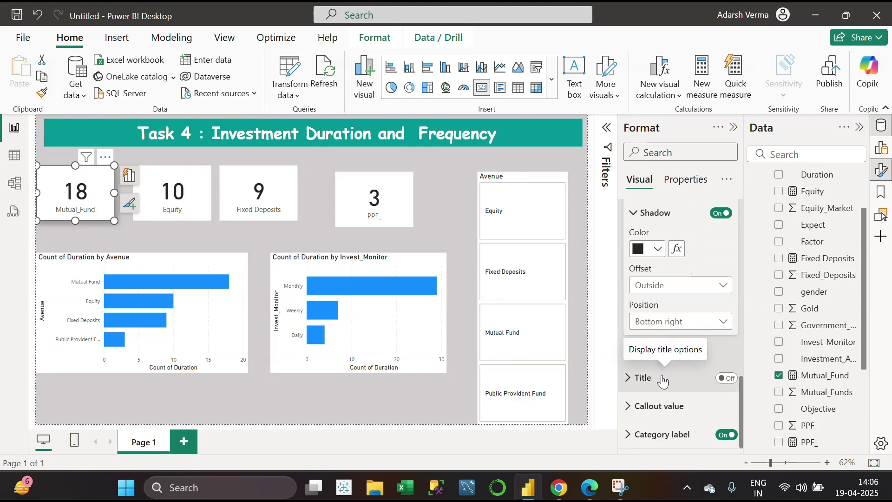
# Make the Mutual_Fund card's callout value bold.
pyautogui.click(650, 405)
pyautogui.scroll(-2, 648, 386)
pyautogui.click(644, 343)
pyautogui.scroll(-2, 701, 293)
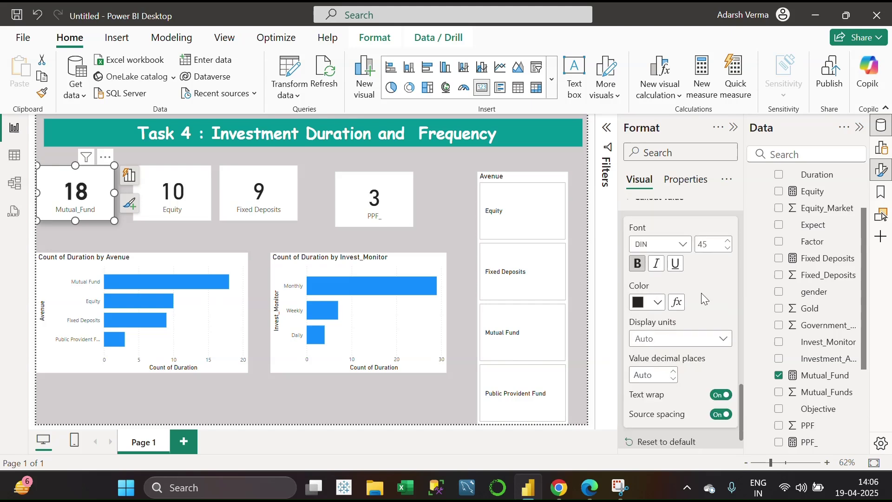
pyautogui.scroll(-1, 723, 275)
pyautogui.click(728, 204)
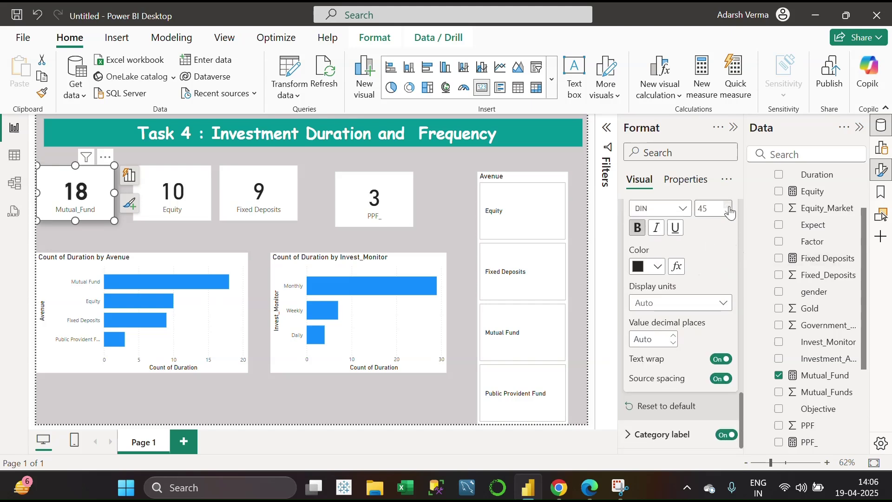
# Make the Mutual_Fund card's category label bold and try a custom red for its text.
pyautogui.click(661, 434)
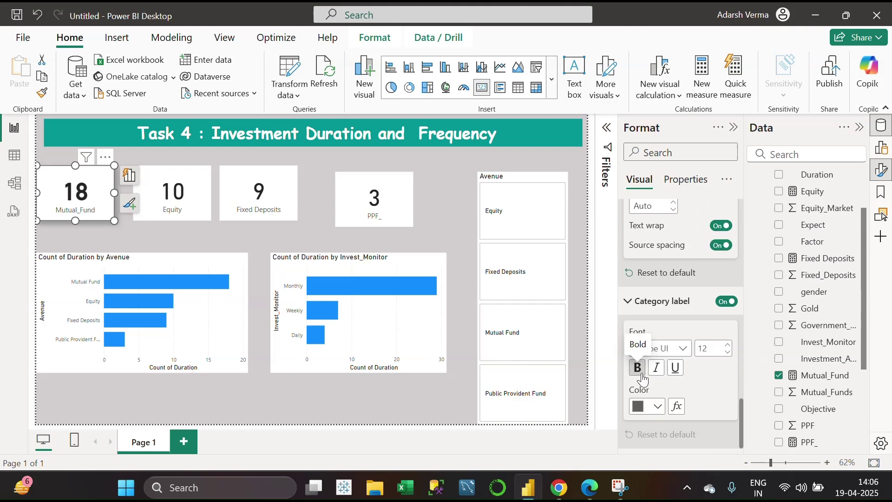
pyautogui.click(658, 407)
pyautogui.click(691, 372)
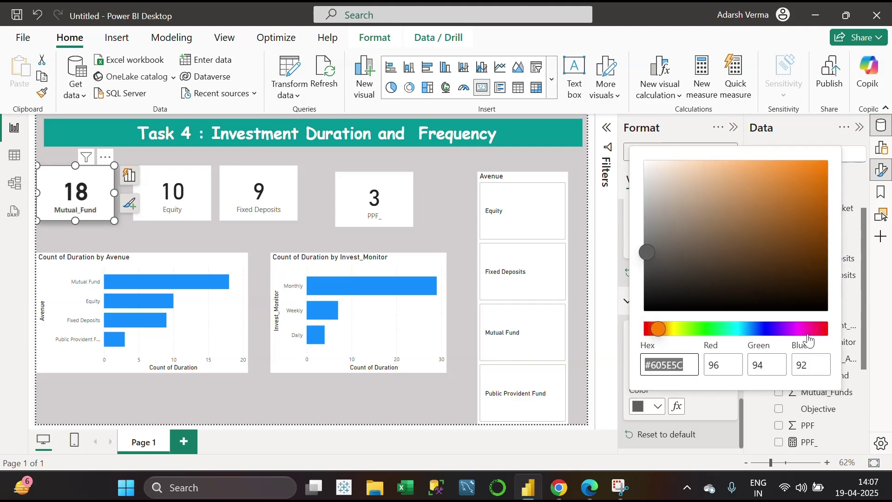
pyautogui.click(826, 329)
pyautogui.click(822, 166)
pyautogui.click(824, 189)
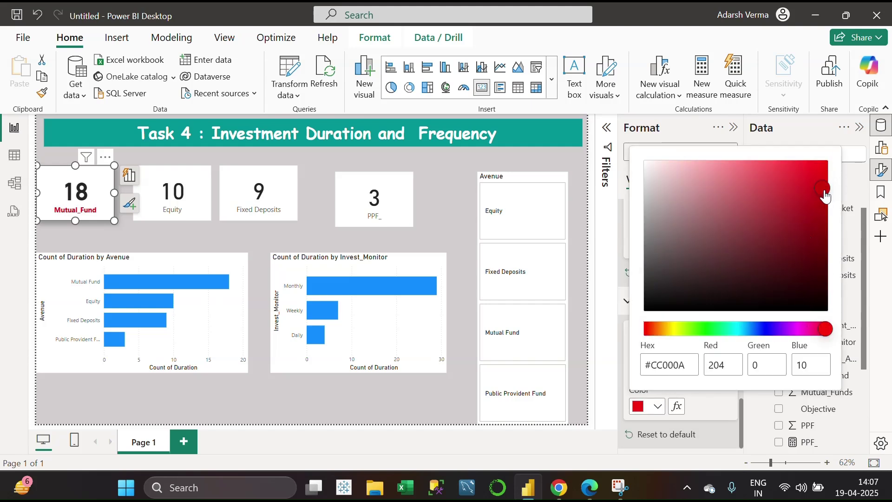
pyautogui.click(827, 170)
pyautogui.click(817, 168)
# Try yellow and green for the category label, then set its text to dark blue #120681.
pyautogui.click(675, 327)
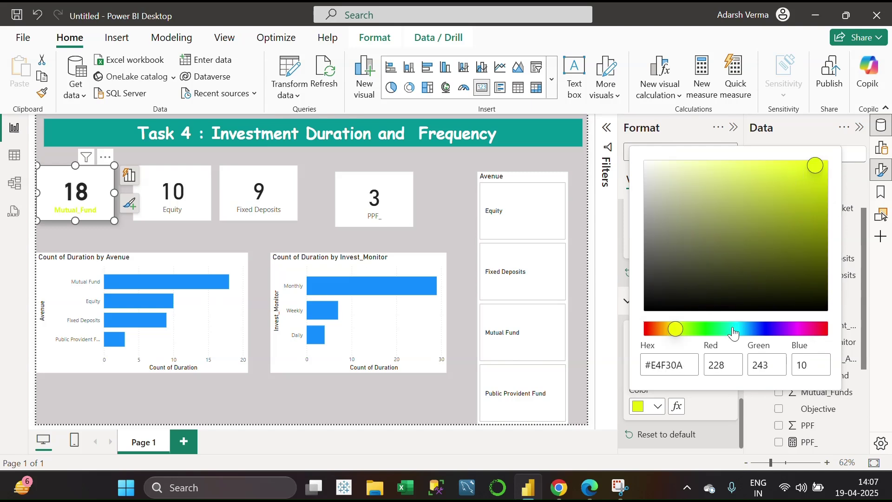
pyautogui.click(701, 328)
pyautogui.click(816, 186)
pyautogui.click(769, 329)
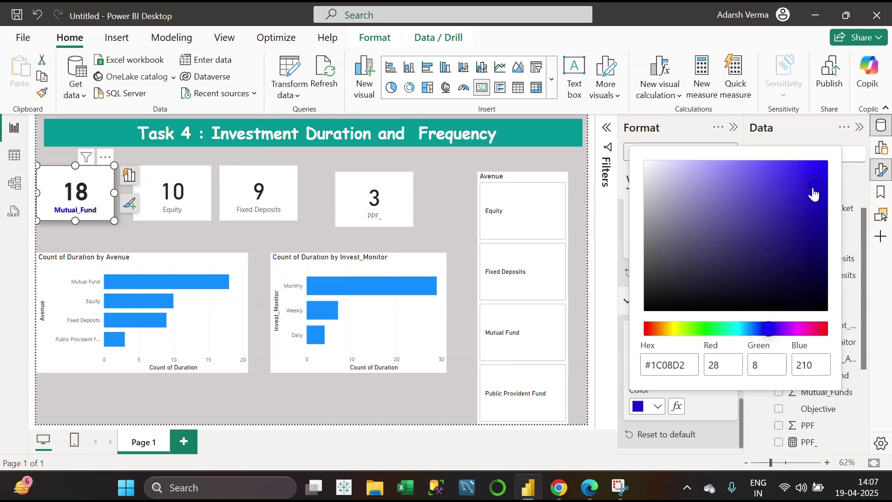
pyautogui.click(784, 226)
pyautogui.click(814, 244)
pyautogui.click(821, 234)
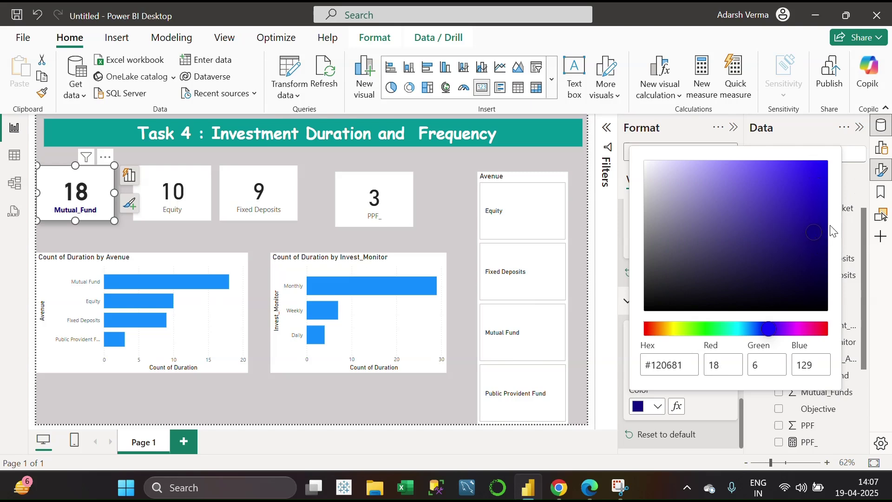
pyautogui.click(683, 393)
# Increase the font size of the Mutual_Fund card's category label in single steps.
pyautogui.click(729, 345)
pyautogui.click(729, 345)
pyautogui.click(728, 345)
pyautogui.click(728, 345)
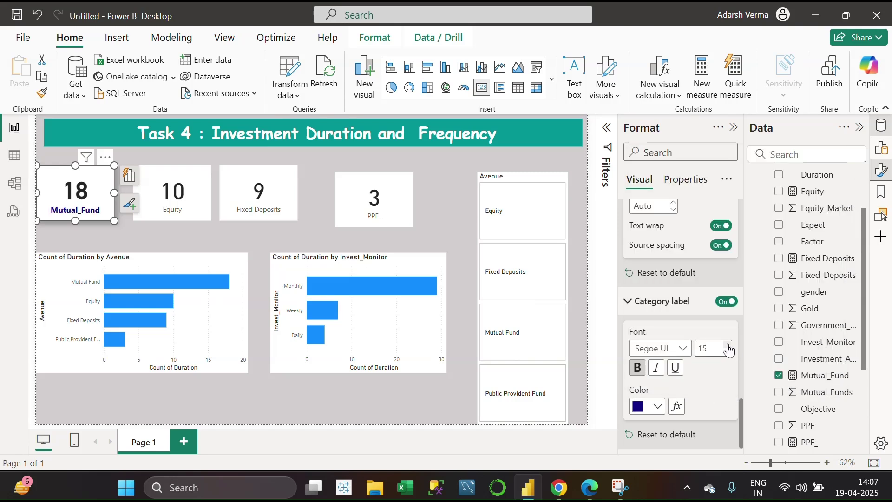
# Copy the Mutual_Fund card's formatting to the Equity, Fixed Deposits and PPF_ cards with Format Painter.
pyautogui.click(50, 234)
pyautogui.click(58, 202)
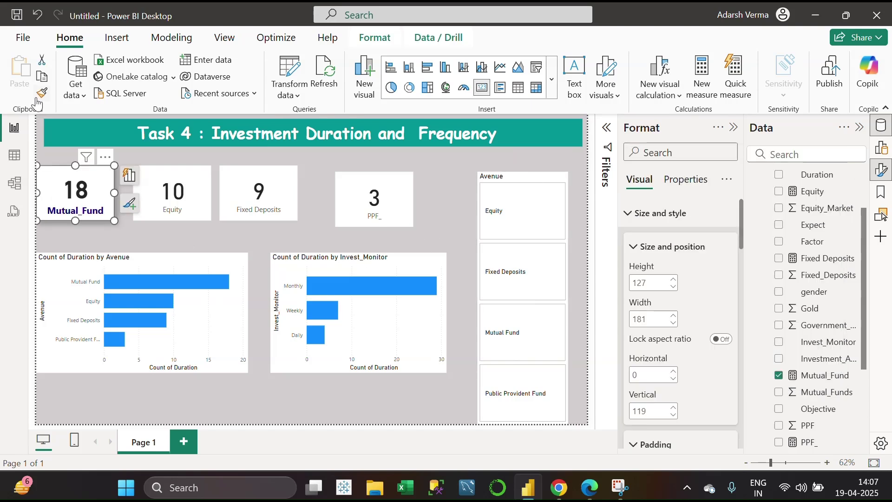
pyautogui.click(41, 94)
pyautogui.click(160, 194)
pyautogui.click(41, 93)
pyautogui.click(258, 192)
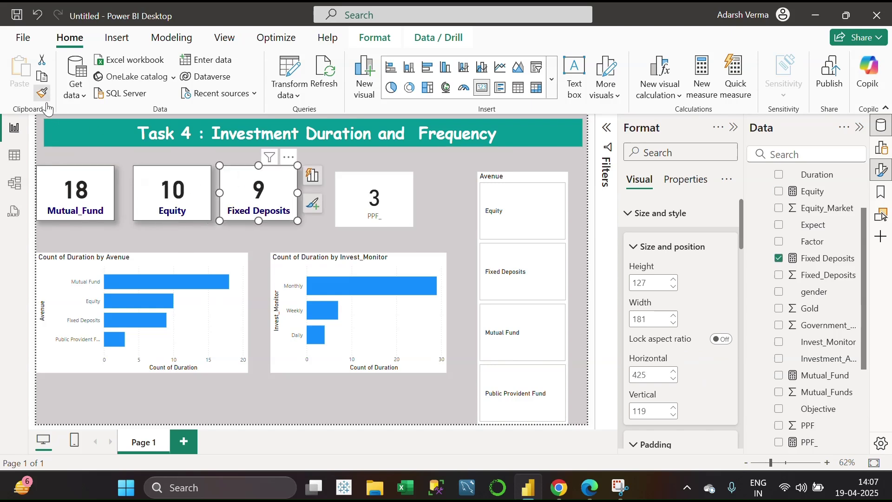
pyautogui.click(41, 94)
pyautogui.click(374, 199)
pyautogui.click(309, 241)
# Move the Mutual_Fund card in line with the title's starting edge and select all four cards together.
pyautogui.moveTo(109, 169); pyautogui.dragTo(119, 146)
pyautogui.keyDown('ctrl'); pyautogui.click(195, 196); pyautogui.keyUp('ctrl')
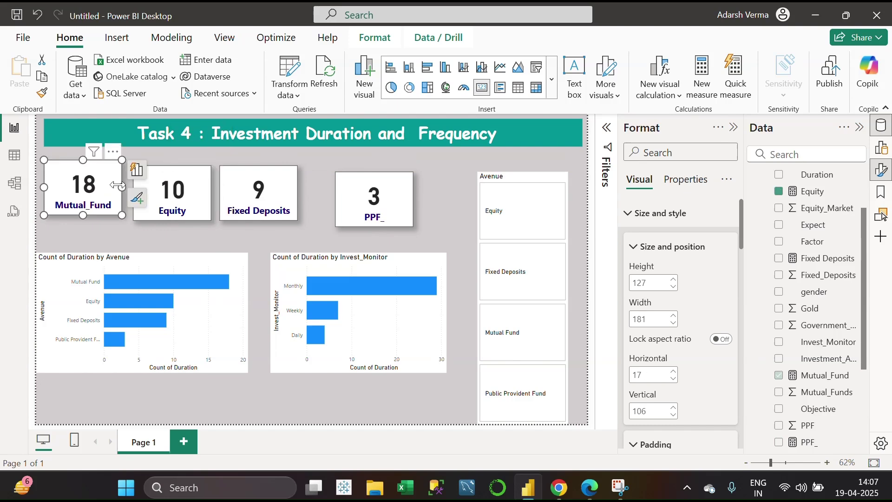
pyautogui.keyDown('ctrl'); pyautogui.click(284, 193); pyautogui.keyUp('ctrl')
pyautogui.keyDown('ctrl'); pyautogui.click(374, 200); pyautogui.keyUp('ctrl')
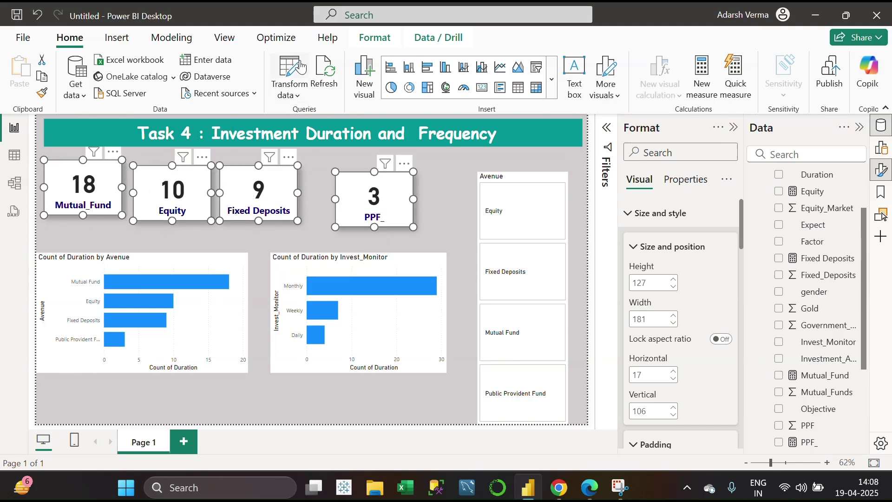
pyautogui.click(172, 37)
pyautogui.click(225, 37)
pyautogui.click(116, 37)
pyautogui.click(69, 38)
pyautogui.click(225, 37)
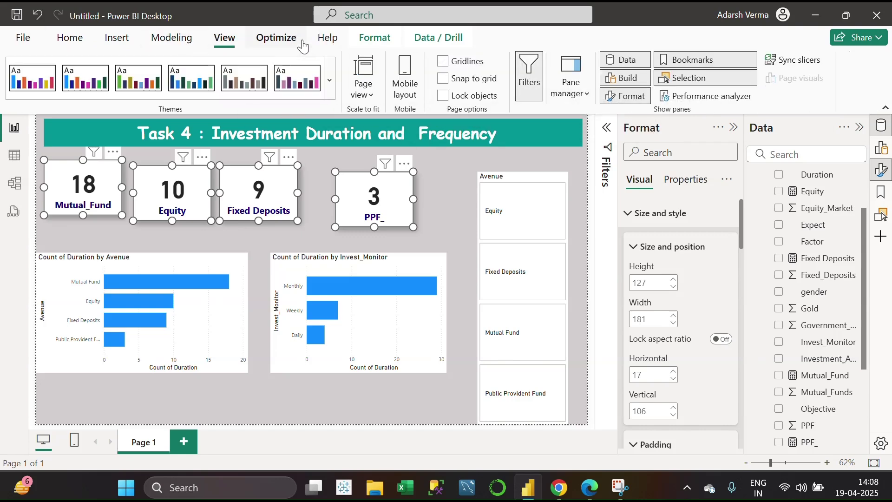
pyautogui.click(276, 37)
pyautogui.click(122, 38)
pyautogui.click(211, 43)
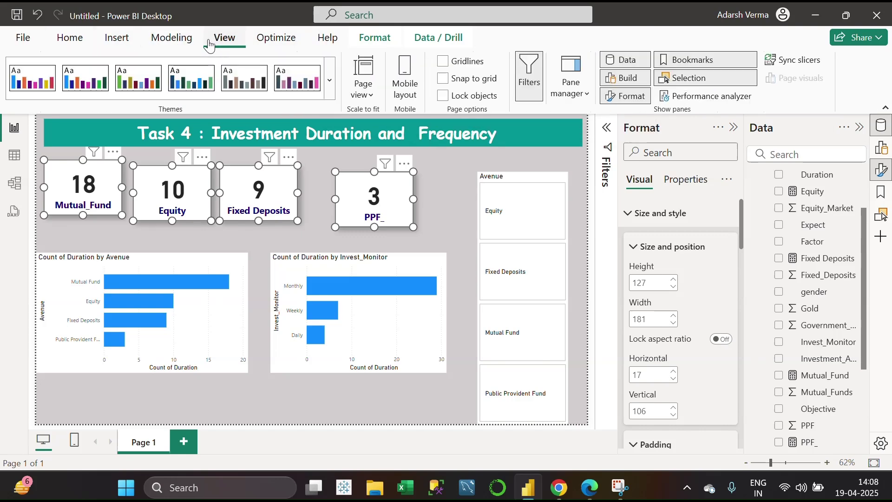
pyautogui.click(274, 37)
pyautogui.click(175, 43)
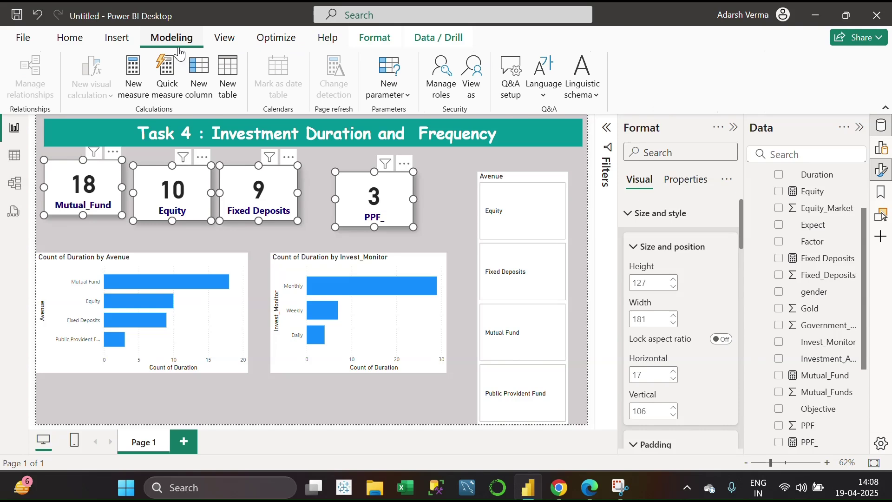
# Move all four cards up beneath the title and align the Equity, Fixed Deposits and PPF_ cards in one evenly spaced row beside Mutual_Fund.
pyautogui.moveTo(254, 165); pyautogui.dragTo(254, 157)
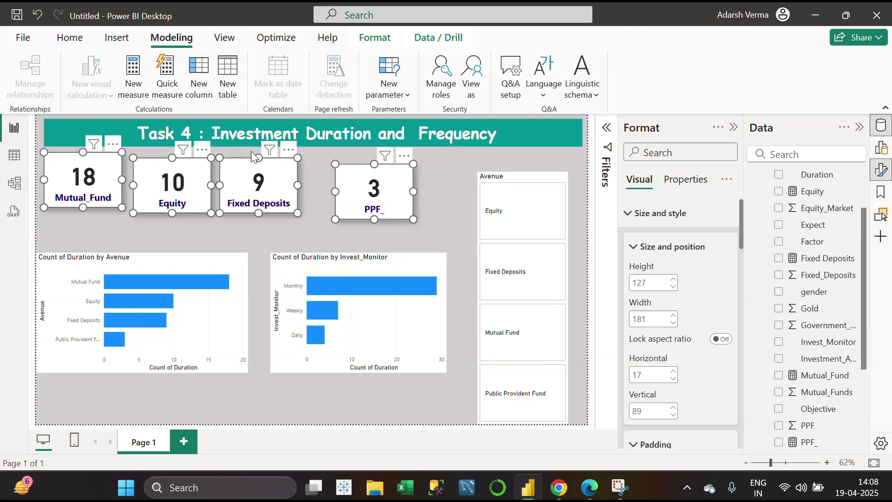
pyautogui.click(443, 45)
pyautogui.click(442, 205)
pyautogui.click(286, 176)
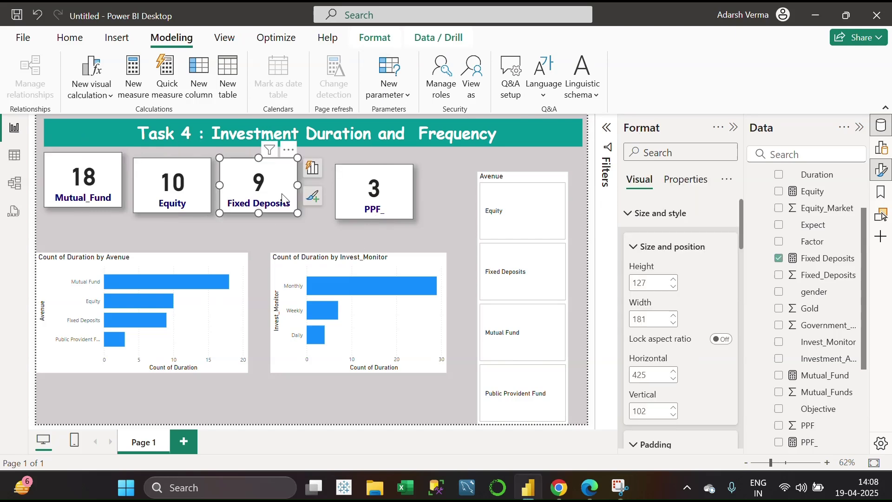
pyautogui.moveTo(202, 151); pyautogui.dragTo(200, 145)
pyautogui.click(288, 151)
pyautogui.moveTo(289, 155); pyautogui.dragTo(289, 144)
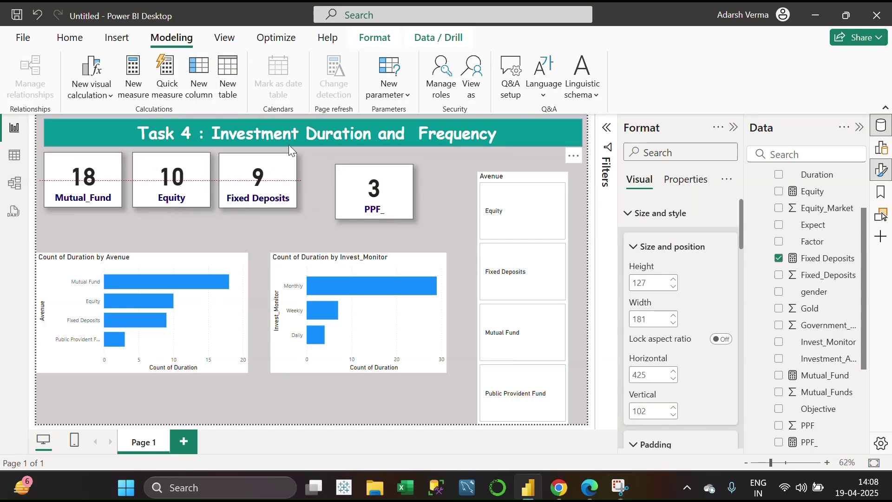
pyautogui.click(404, 157)
pyautogui.moveTo(404, 157); pyautogui.dragTo(375, 147)
pyautogui.click(398, 236)
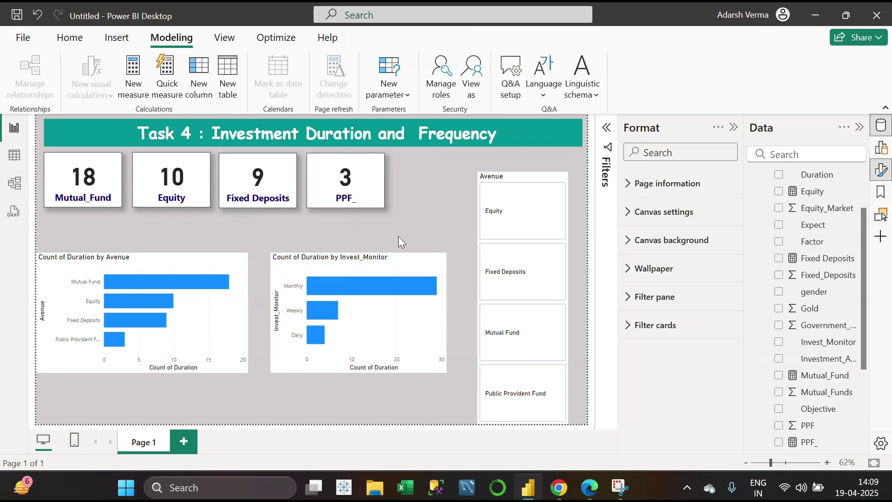
# Move both bar charts up beneath the cards and stretch the Count of Duration by Avenue chart down near the page's lower edge.
pyautogui.rightClick(243, 243)
pyautogui.click(341, 241)
pyautogui.moveTo(242, 254); pyautogui.dragTo(250, 223)
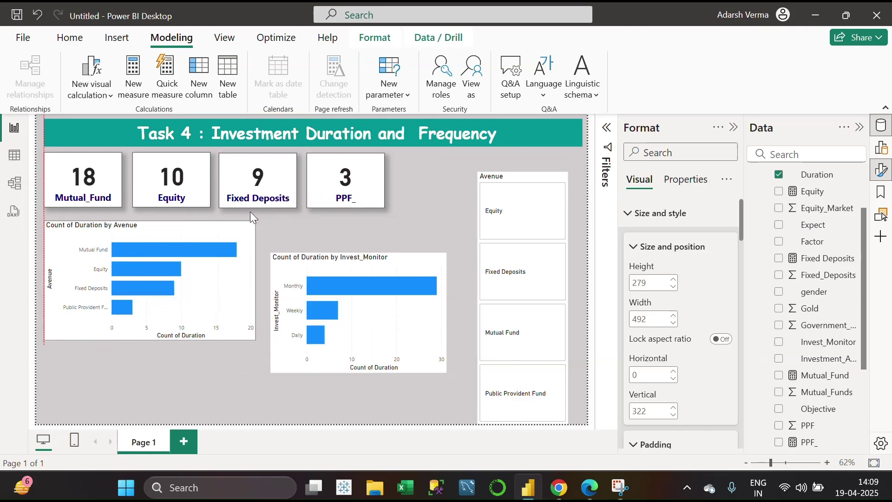
pyautogui.moveTo(150, 342); pyautogui.dragTo(140, 413)
pyautogui.moveTo(438, 254); pyautogui.dragTo(446, 222)
# Select Public Provident Fund in the Avenue slicer and shorten the slicer so it ends above the charts.
pyautogui.rightClick(539, 215)
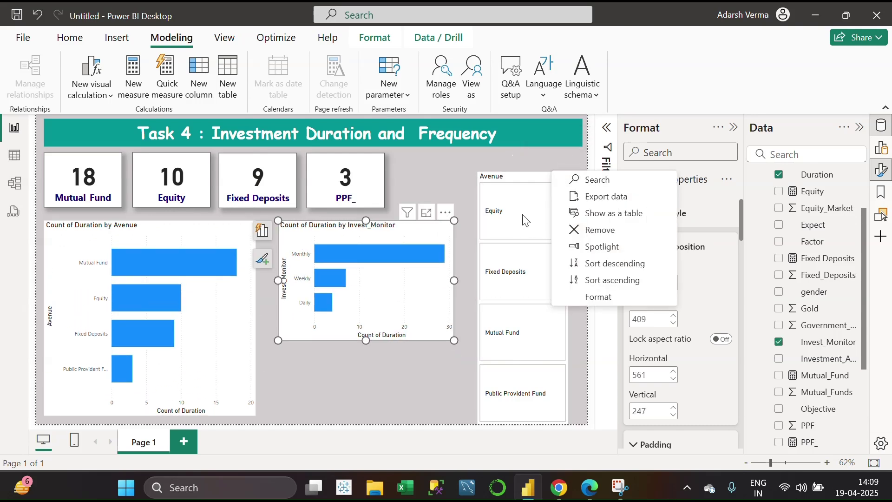
pyautogui.click(526, 220)
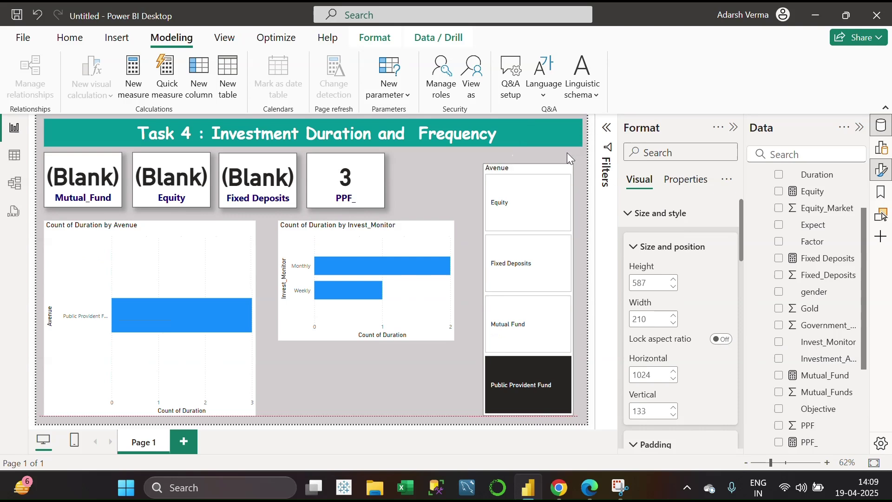
pyautogui.moveTo(538, 420); pyautogui.dragTo(527, 221)
# Enlarge the Count of Duration by Invest_Monitor chart to about 684 wide and 453 high and shift it slightly towards the page's far edge.
pyautogui.click(435, 250)
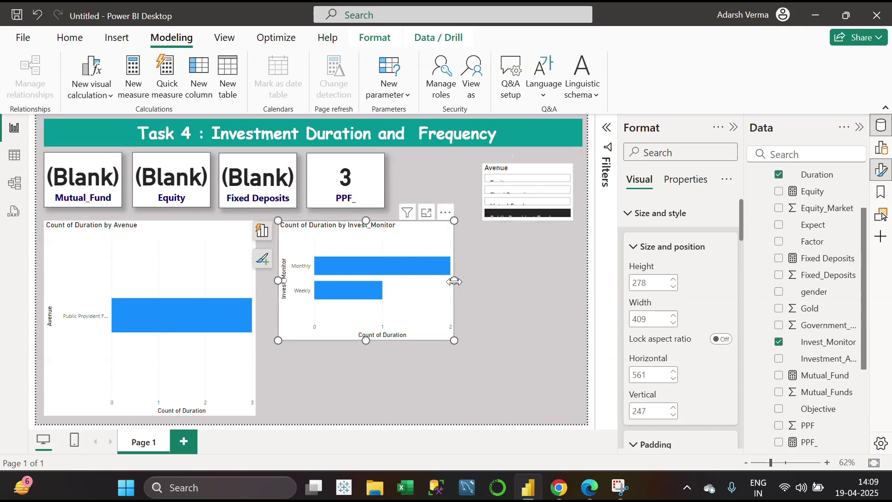
pyautogui.moveTo(454, 280); pyautogui.dragTo(576, 286)
pyautogui.moveTo(425, 339); pyautogui.dragTo(423, 416)
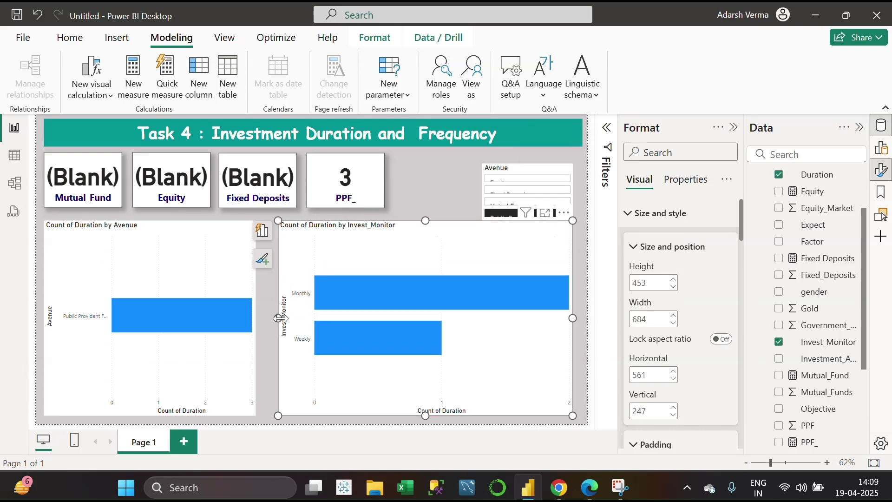
pyautogui.moveTo(339, 322); pyautogui.dragTo(348, 317)
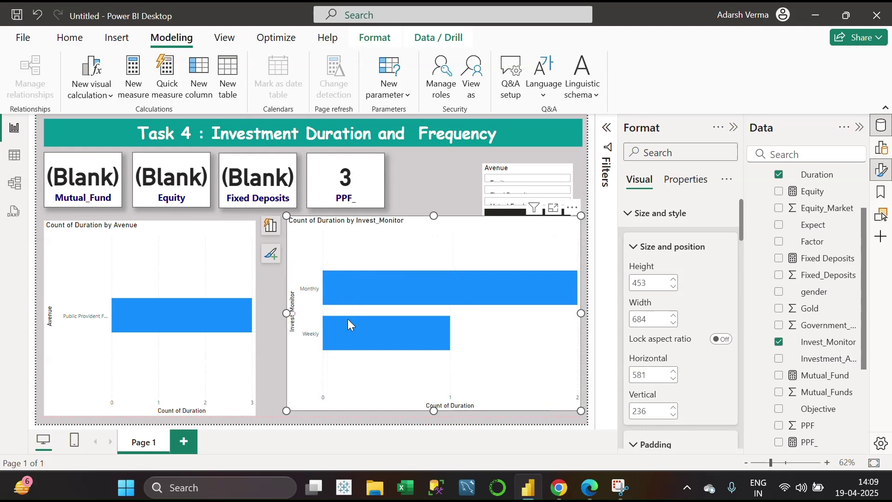
# Nudge the title banner so it is centred across the page.
pyautogui.click(539, 133)
pyautogui.click(474, 312)
pyautogui.click(524, 145)
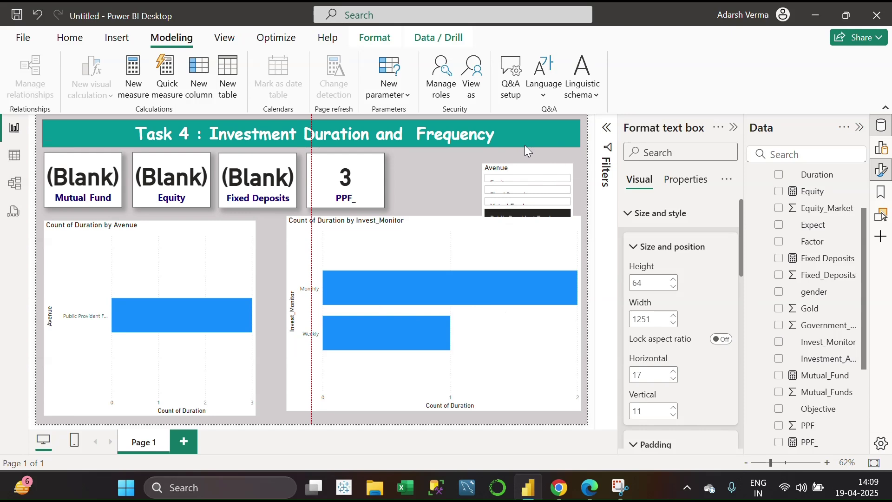
# Narrow the Invest_Monitor chart to about 602, widen the Avenue chart towards it and line up their lower edges.
pyautogui.click(428, 250)
pyautogui.moveTo(288, 314); pyautogui.dragTo(323, 314)
pyautogui.click(245, 293)
pyautogui.moveTo(255, 317); pyautogui.dragTo(296, 318)
pyautogui.click(415, 245)
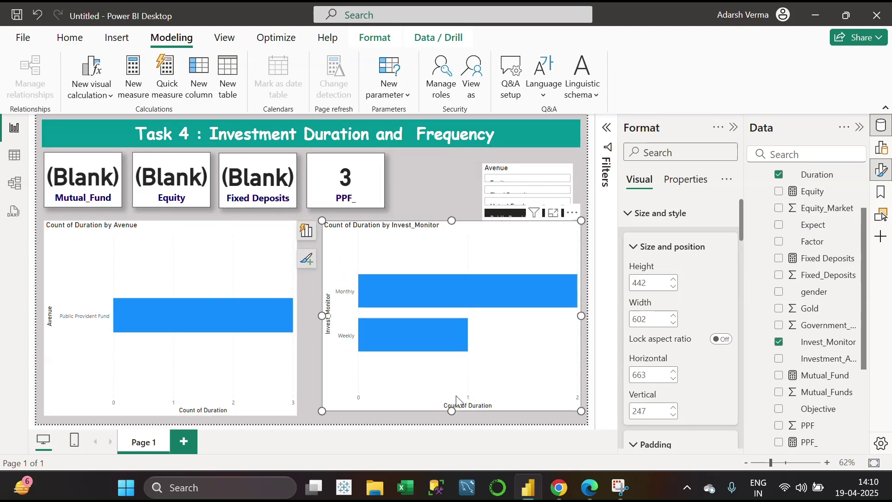
pyautogui.moveTo(451, 411); pyautogui.dragTo(451, 415)
# Widen the Avenue slicer to fill the space beside the PPF_ card and lay it out as 1 row with 4 columns.
pyautogui.moveTo(528, 186); pyautogui.dragTo(408, 186)
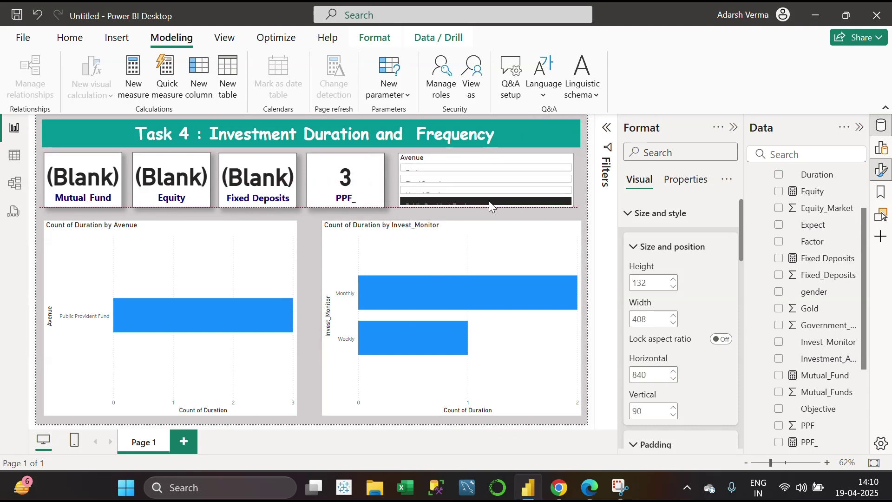
pyautogui.moveTo(573, 180); pyautogui.dragTo(581, 181)
pyautogui.scroll(-10, 678, 325)
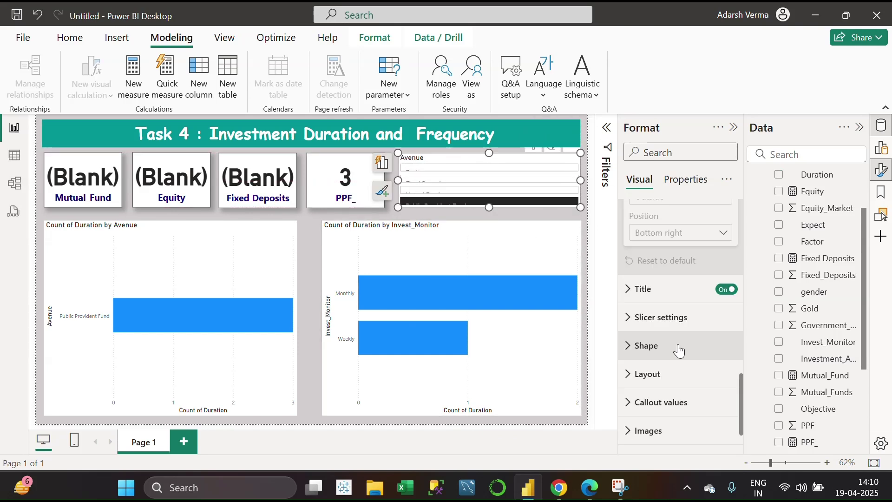
pyautogui.click(670, 332)
pyautogui.scroll(-3, 669, 339)
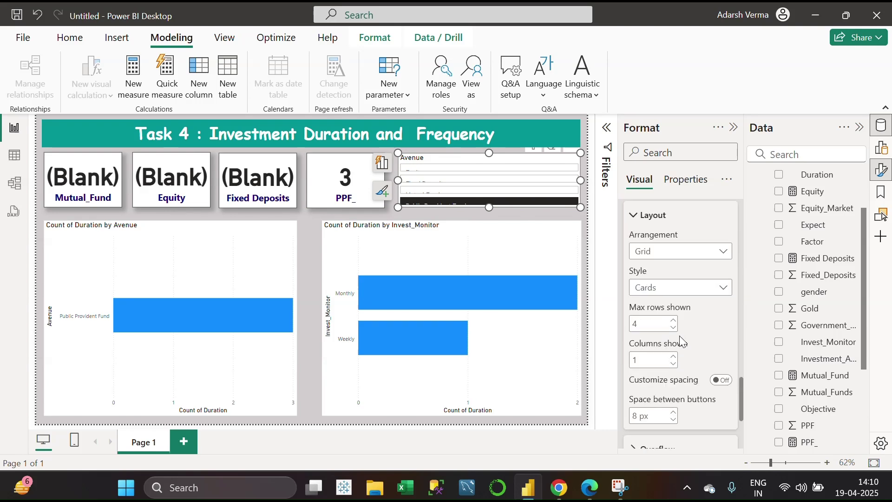
pyautogui.click(673, 327)
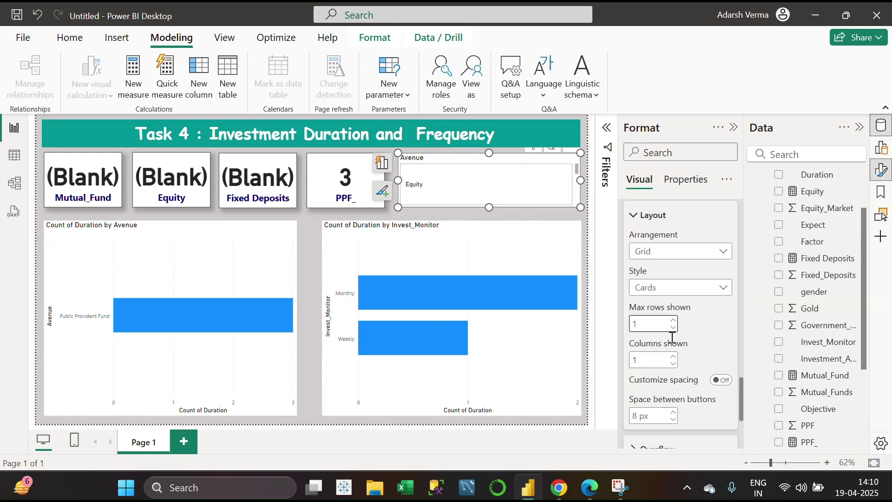
pyautogui.click(677, 360)
pyautogui.click(676, 360)
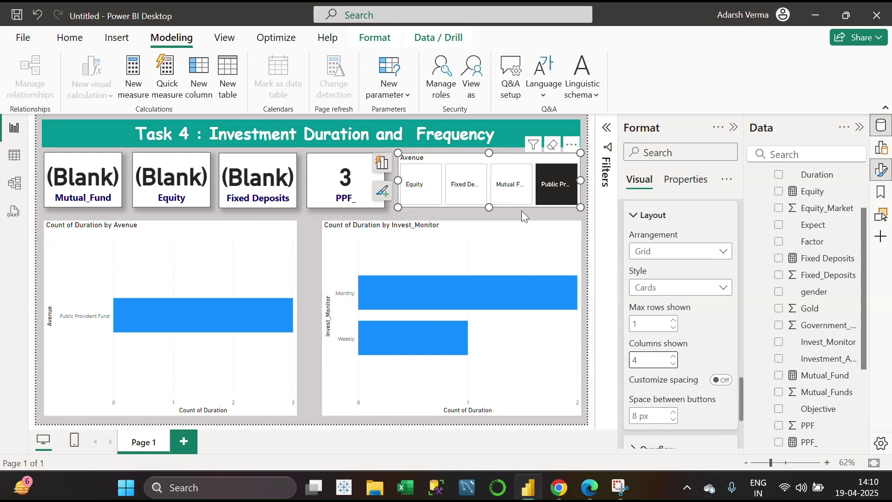
# Set the Avenue slicer's callout values to purple text with font size 14.
pyautogui.scroll(-3, 813, 302)
pyautogui.scroll(-4, 673, 325)
pyautogui.click(655, 290)
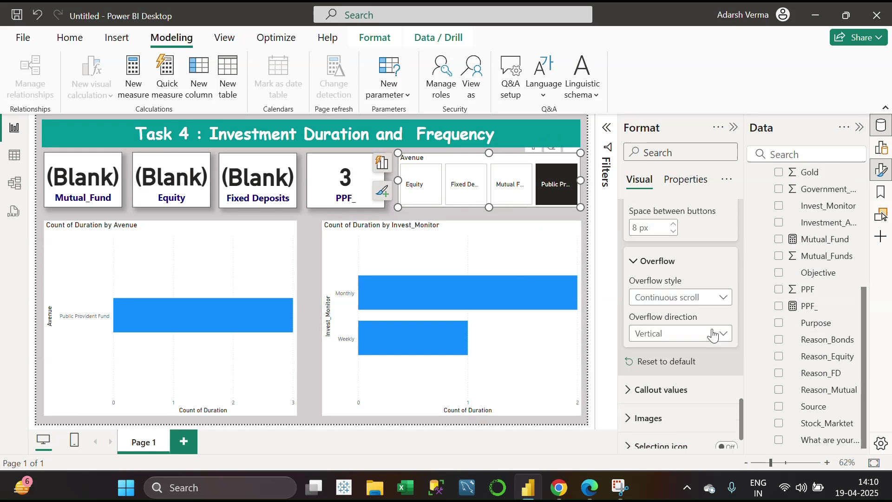
pyautogui.scroll(-2, 673, 350)
pyautogui.click(674, 351)
pyautogui.scroll(-3, 658, 374)
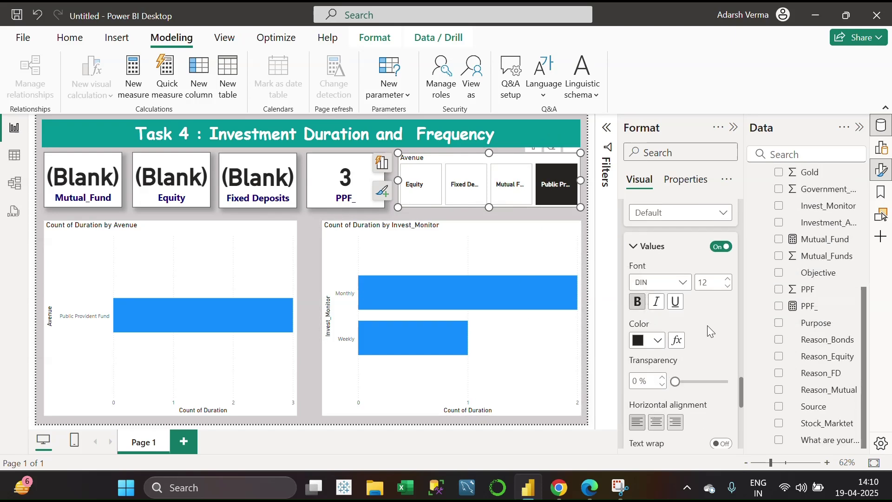
pyautogui.scroll(-2, 709, 331)
pyautogui.click(657, 271)
pyautogui.click(755, 193)
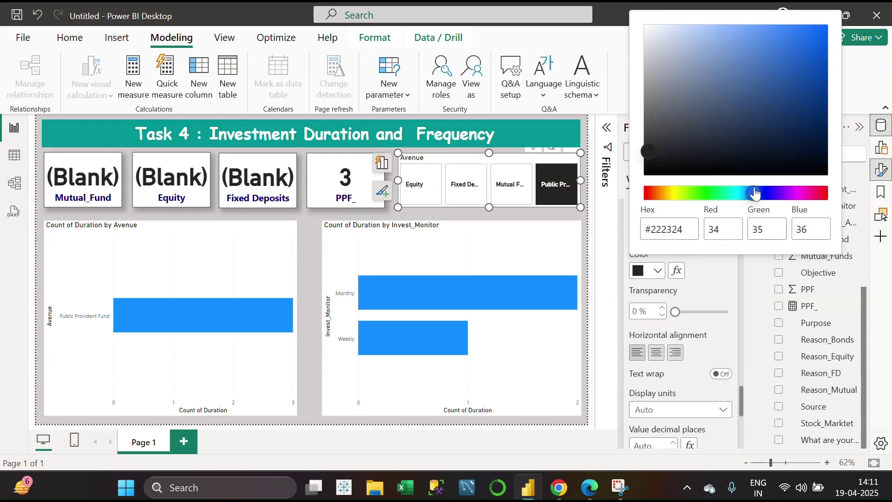
pyautogui.click(784, 192)
pyautogui.click(808, 41)
pyautogui.click(715, 293)
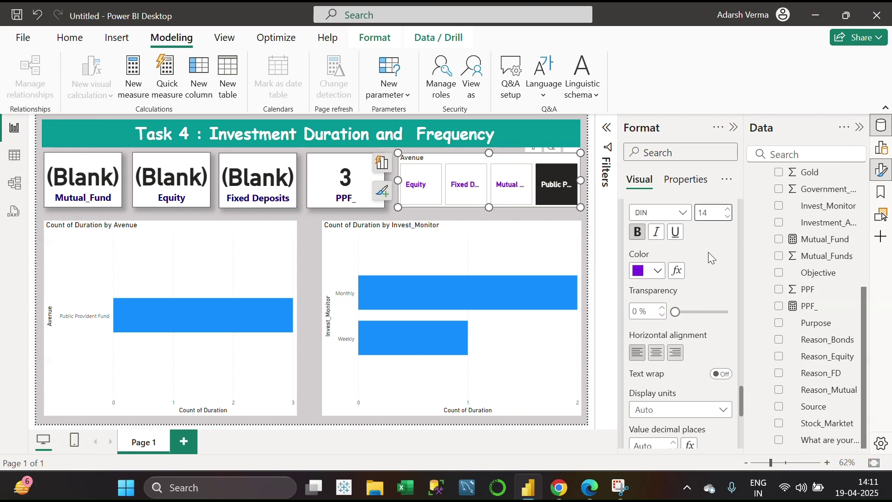
pyautogui.scroll(-5, 711, 258)
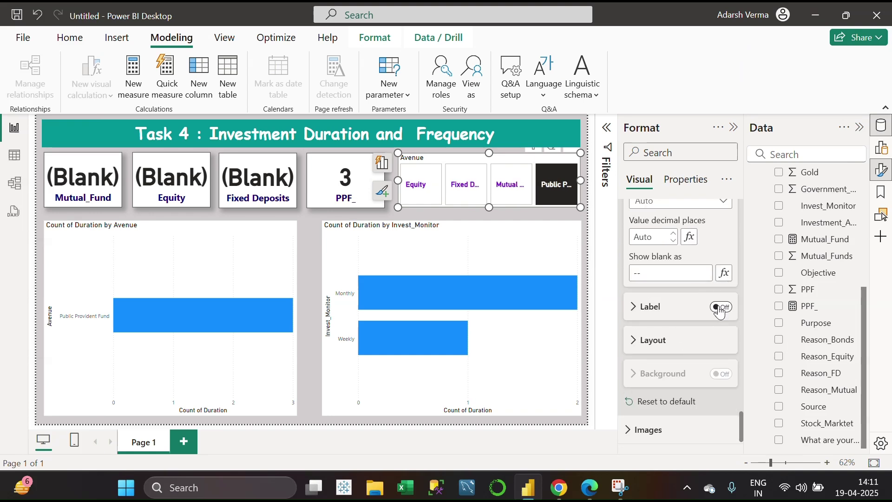
pyautogui.click(669, 340)
pyautogui.scroll(-2, 671, 325)
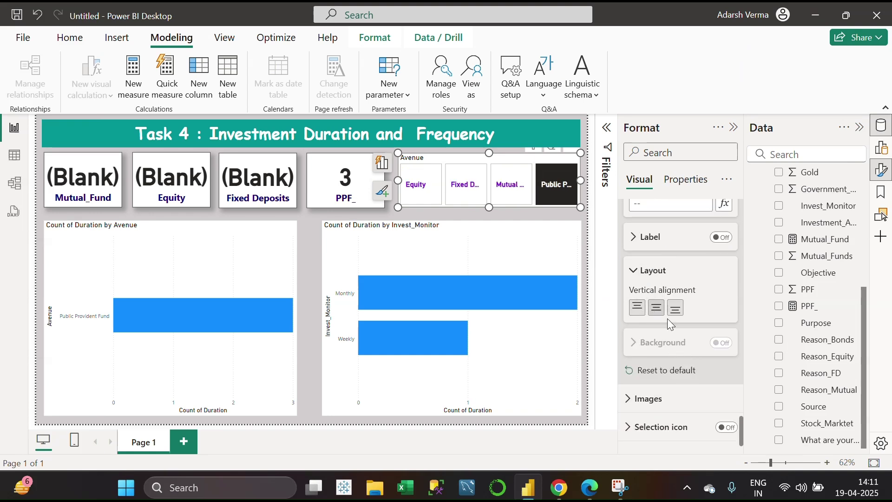
pyautogui.click(648, 377)
pyautogui.scroll(-5, 647, 400)
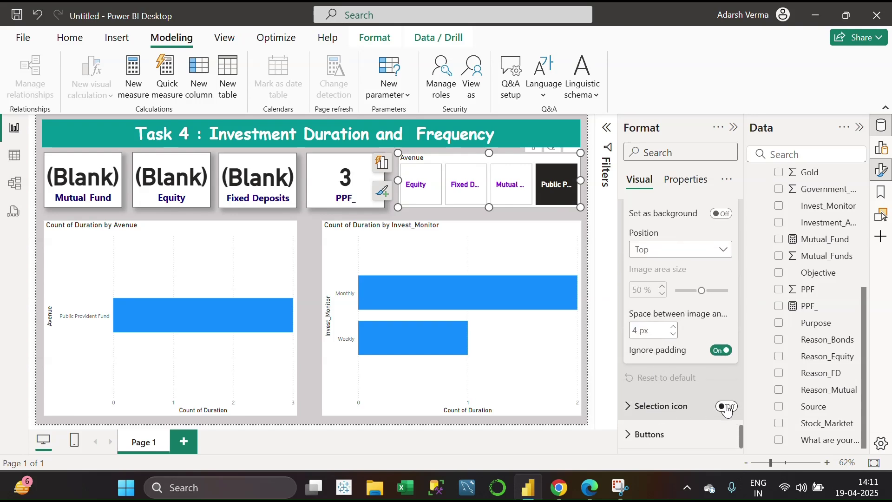
pyautogui.click(726, 405)
# Try yellow #F4DD11 and turquoise #11F4DD as the fill of the Avenue slicer's buttons.
pyautogui.scroll(-5, 669, 409)
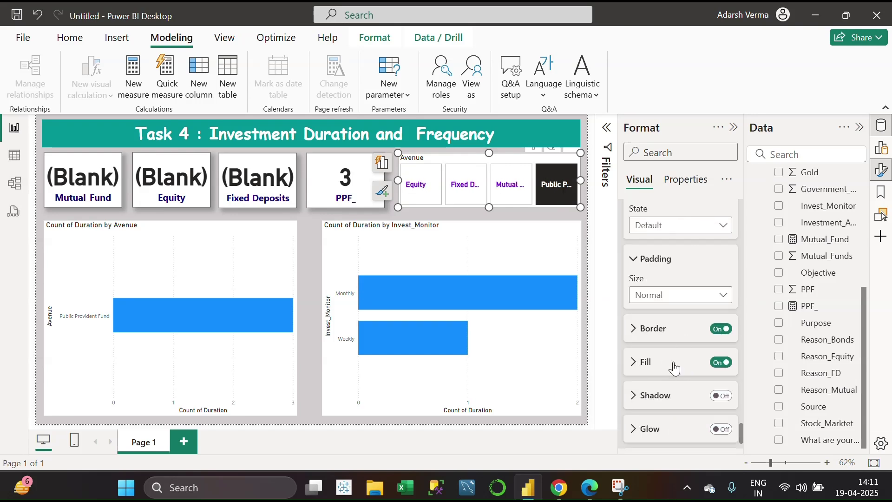
pyautogui.click(672, 364)
pyautogui.click(648, 259)
pyautogui.click(777, 186)
pyautogui.click(736, 186)
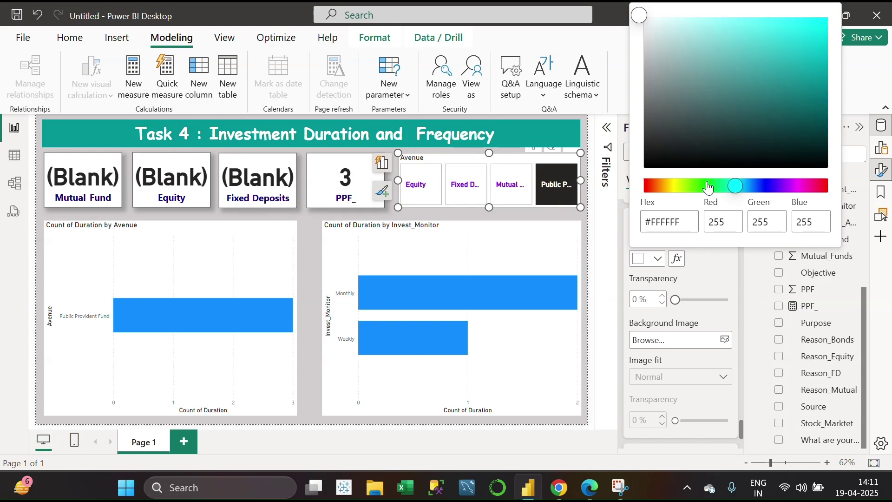
pyautogui.click(707, 186)
pyautogui.click(810, 22)
pyautogui.click(683, 186)
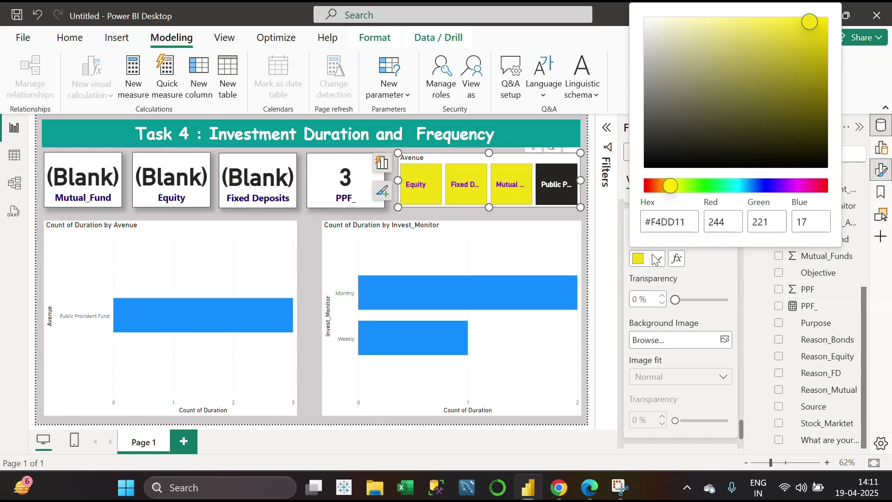
pyautogui.click(804, 186)
pyautogui.click(781, 186)
pyautogui.click(733, 185)
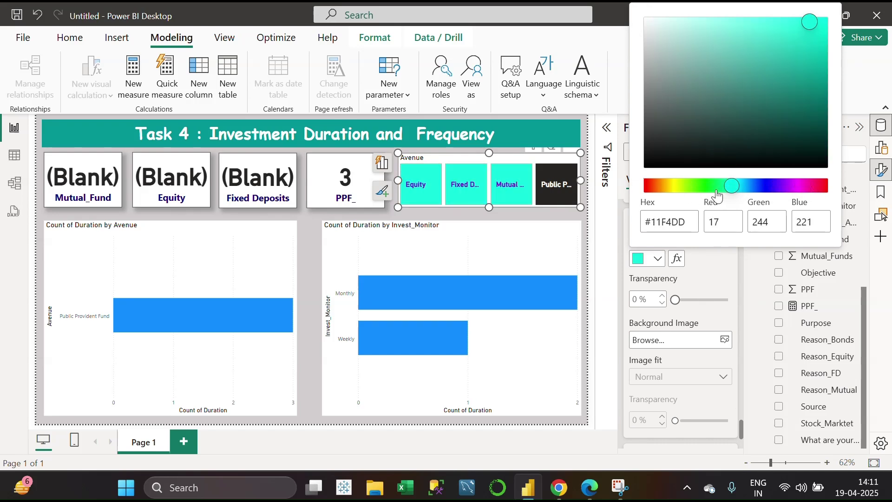
# Fill the Avenue slicer's buttons with a darker yellow and make the fill partly transparent.
pyautogui.click(679, 186)
pyautogui.click(670, 186)
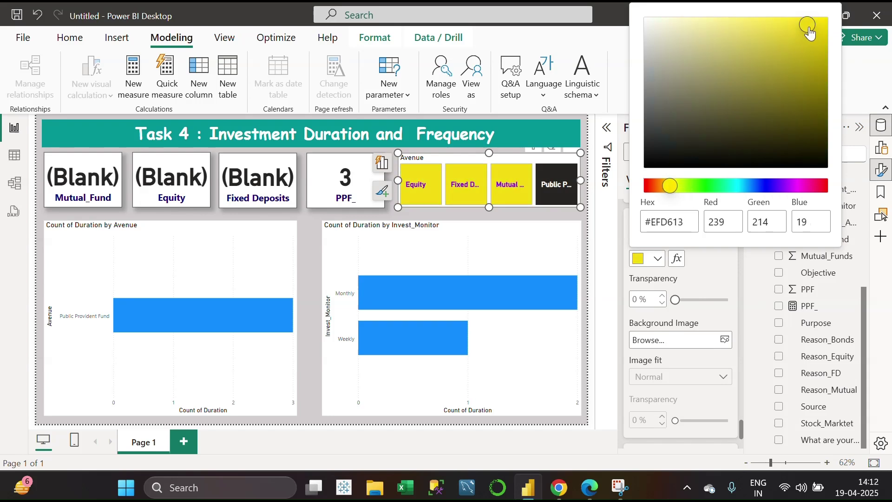
pyautogui.click(761, 37)
pyautogui.click(682, 325)
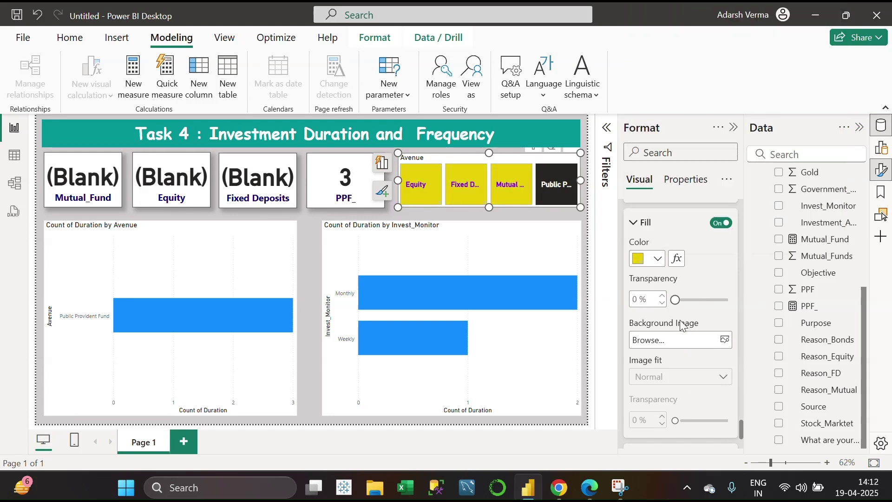
pyautogui.moveTo(678, 299); pyautogui.dragTo(694, 300)
# Change the Avenue slicer's callout value text color to black.
pyautogui.scroll(-10, 678, 298)
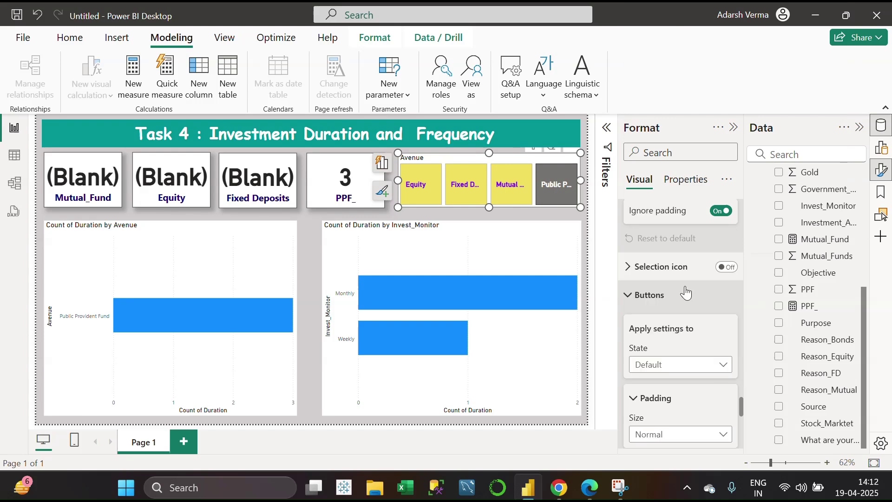
pyautogui.click(648, 373)
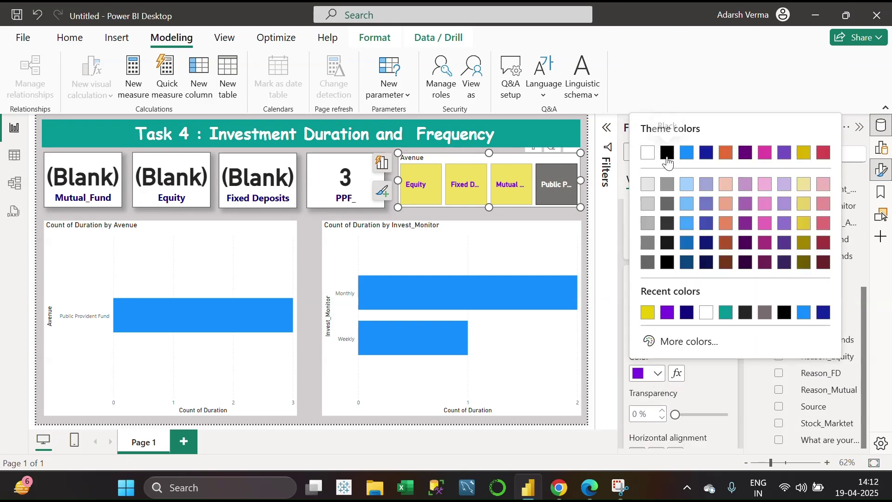
pyautogui.click(667, 153)
# Give the Avenue slicer's header icons a custom blue background.
pyautogui.click(680, 184)
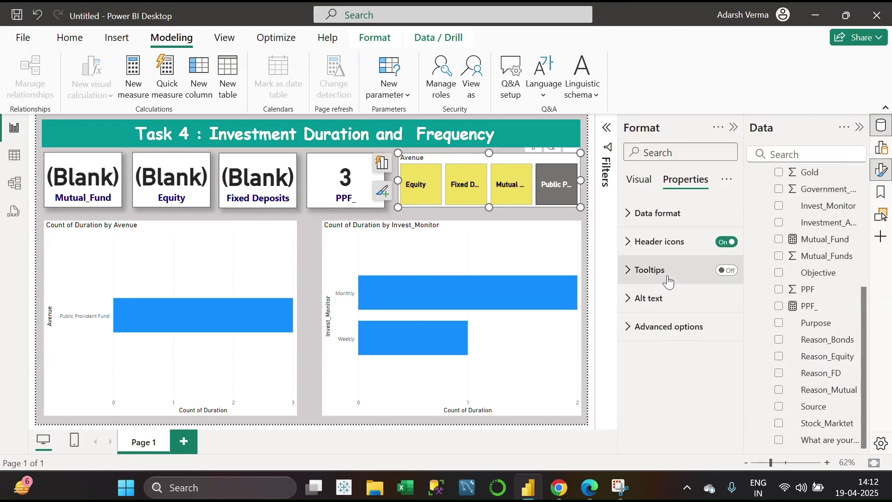
pyautogui.click(674, 331)
pyautogui.click(674, 243)
pyautogui.scroll(-1, 678, 281)
pyautogui.scroll(1, 677, 282)
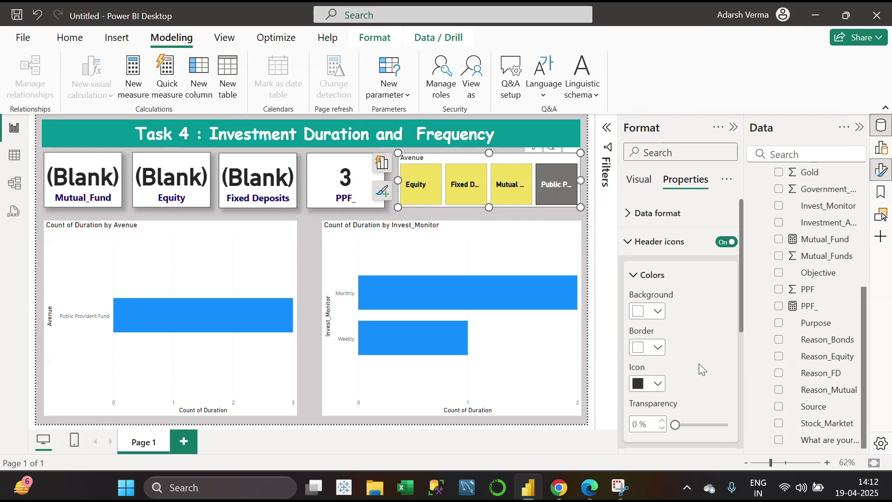
pyautogui.click(661, 318)
pyautogui.click(673, 278)
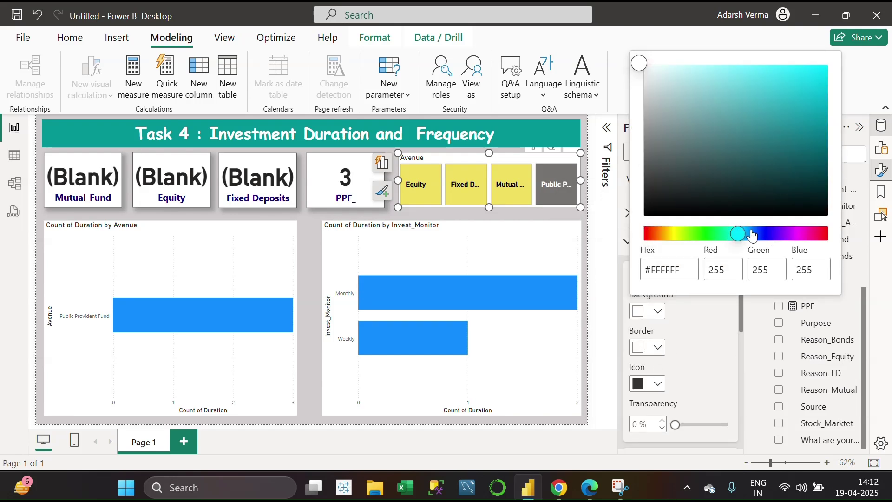
pyautogui.click(751, 234)
pyautogui.click(811, 77)
# Set the border of the Avenue slicer's header icons to a custom turquoise.
pyautogui.click(658, 347)
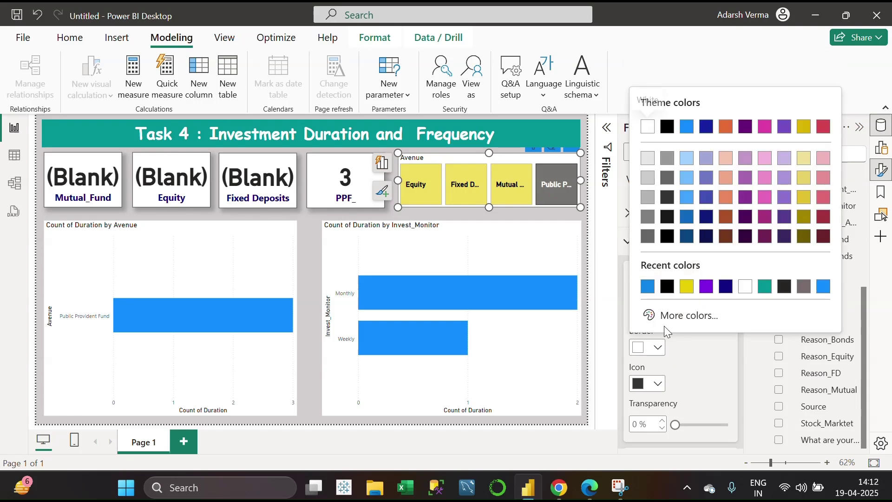
pyautogui.click(687, 313)
pyautogui.click(738, 270)
pyautogui.click(812, 112)
# Color the Avenue slicer's header icons a custom dark blue and set their transparency to 17%.
pyautogui.click(658, 383)
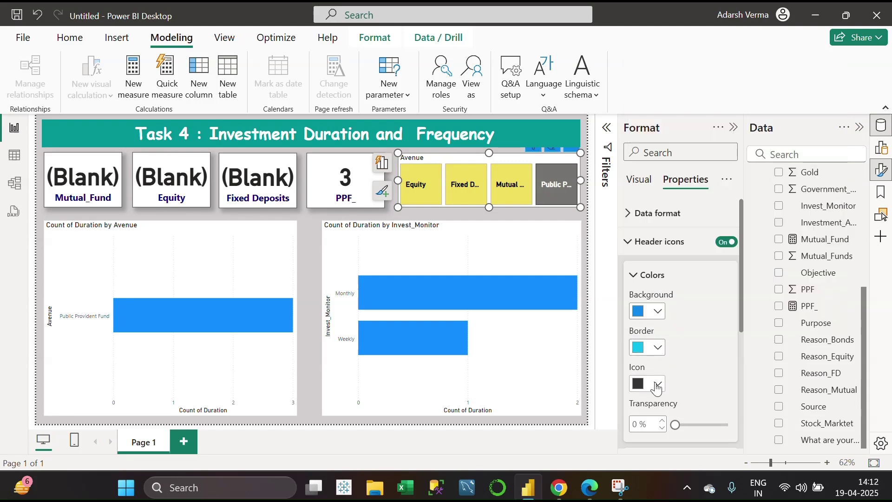
pyautogui.click(657, 384)
pyautogui.click(669, 345)
pyautogui.click(753, 308)
pyautogui.click(818, 149)
pyautogui.click(699, 428)
pyautogui.scroll(-10, 713, 379)
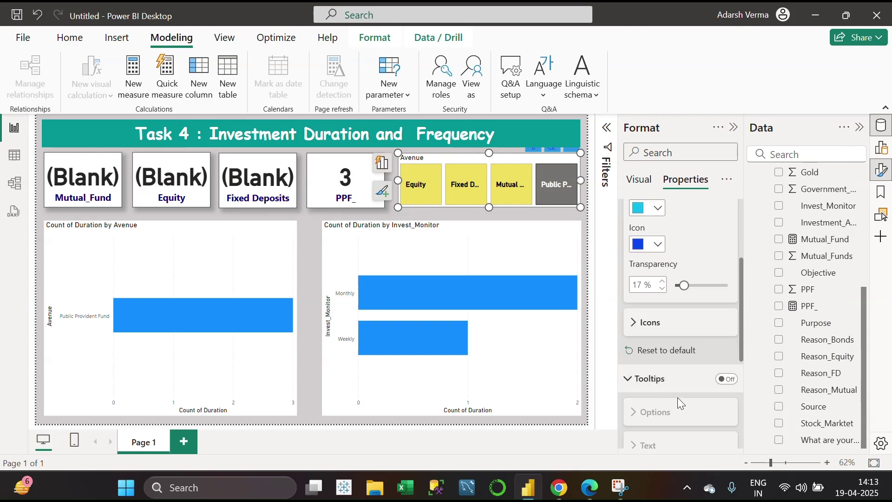
# Test the Avenue slicer by filtering the report with its different options, including Equity and Fixed Deposits, and clear the selection.
pyautogui.click(511, 184)
pyautogui.click(556, 184)
pyautogui.click(420, 184)
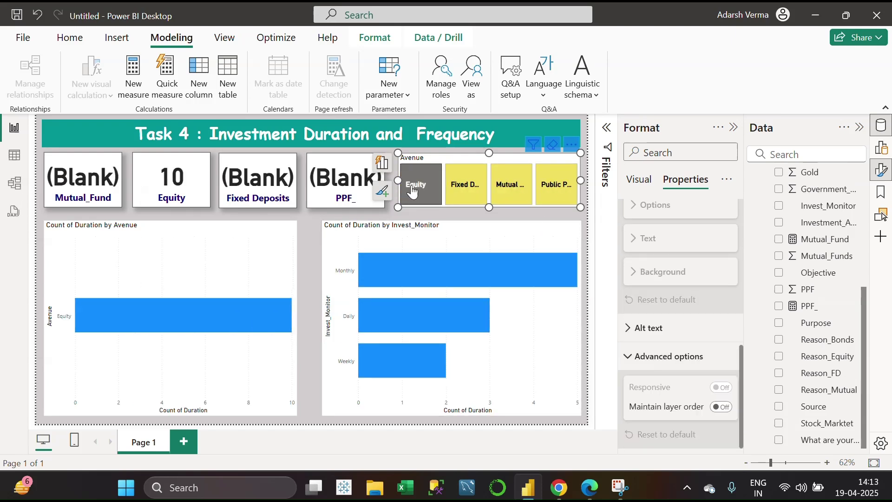
pyautogui.click(421, 184)
pyautogui.click(465, 185)
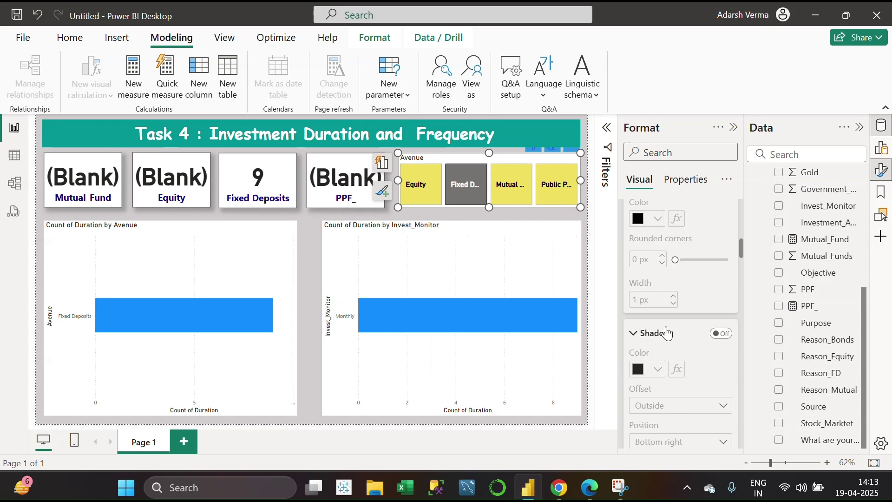
pyautogui.scroll(3, 724, 338)
pyautogui.click(466, 184)
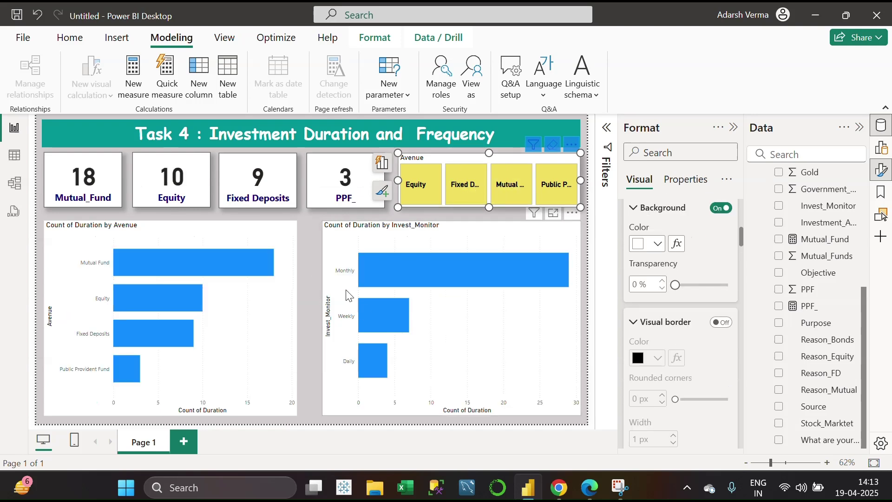
# Turn on the visual border and shadow for the Count of Duration by Avenue chart.
pyautogui.click(291, 244)
pyautogui.scroll(4, 659, 296)
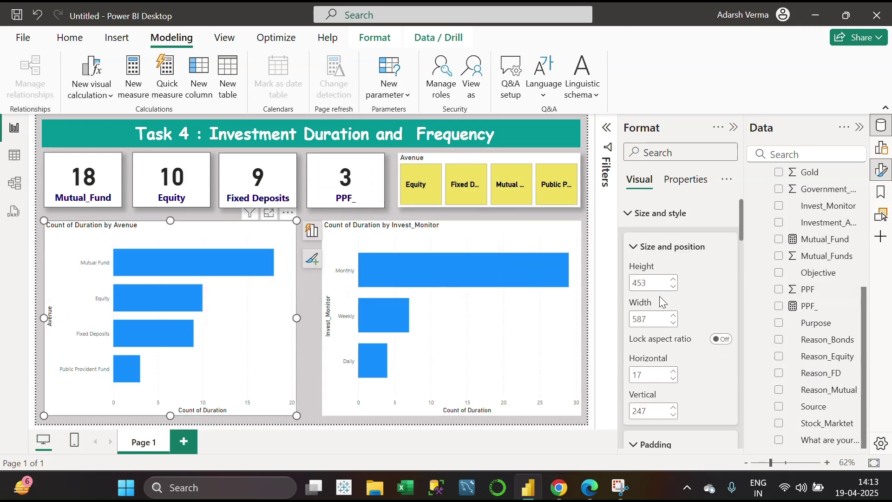
pyautogui.scroll(-5, 673, 330)
pyautogui.scroll(2, 660, 286)
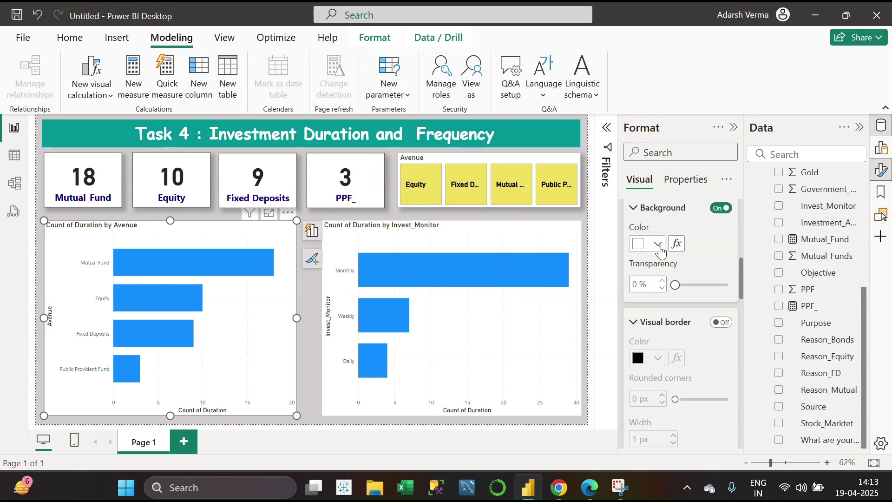
pyautogui.scroll(-2, 659, 262)
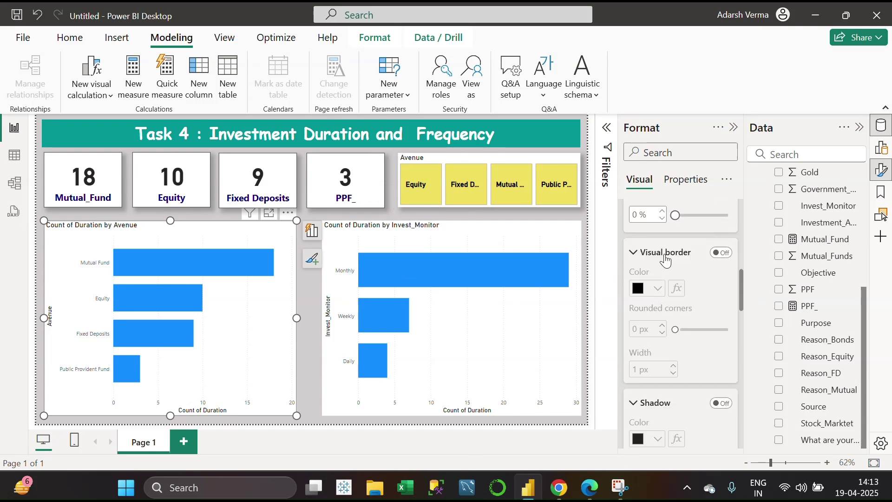
pyautogui.click(721, 252)
pyautogui.scroll(-2, 699, 288)
pyautogui.scroll(-4, 701, 347)
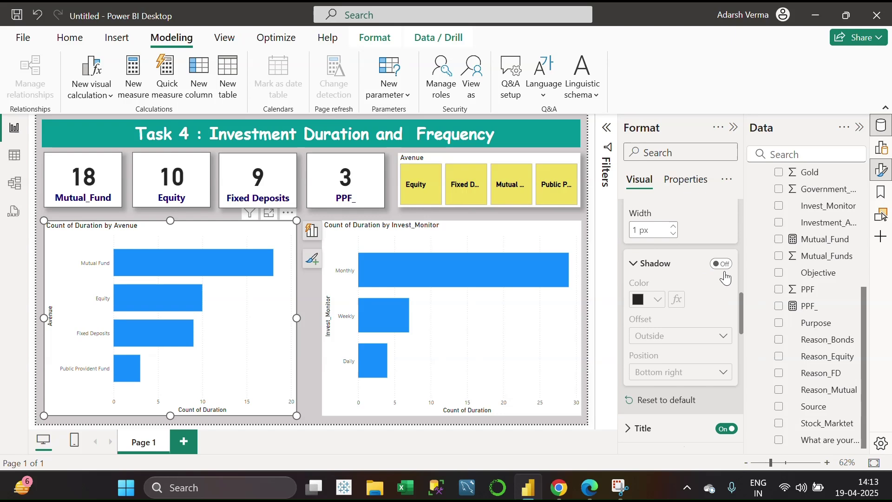
# Make the Count of Duration by Avenue chart's title bold and centered, with font size 20.
pyautogui.click(648, 361)
pyautogui.scroll(-4, 674, 360)
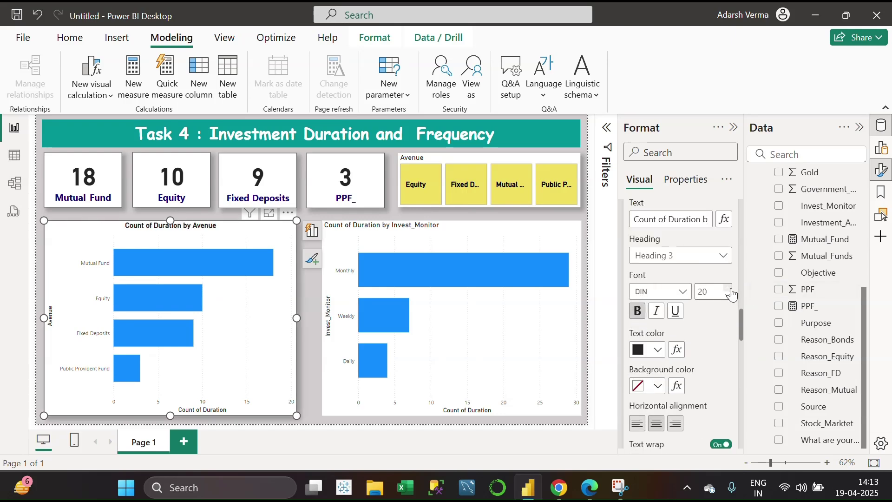
pyautogui.click(728, 288)
pyautogui.scroll(-2, 728, 293)
# Fill the background of the Count of Duration by Avenue chart's title with blue #0593DA.
pyautogui.click(658, 315)
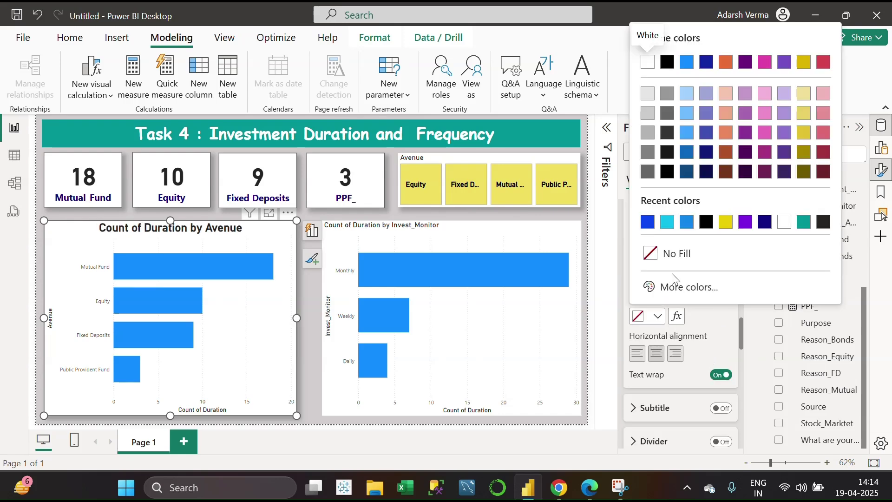
pyautogui.click(674, 285)
pyautogui.click(745, 205)
pyautogui.click(818, 57)
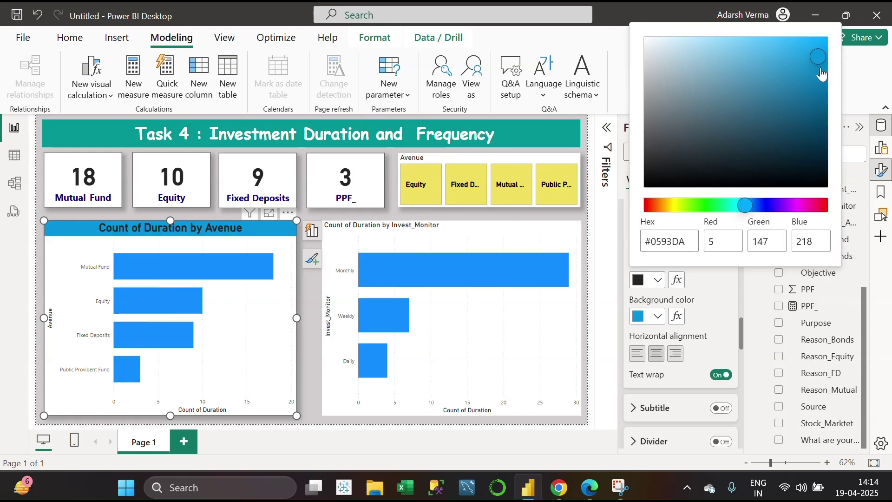
pyautogui.click(662, 418)
# Format the Avenue chart's Y-axis values as bold black text with font size 12.
pyautogui.scroll(-10, 669, 371)
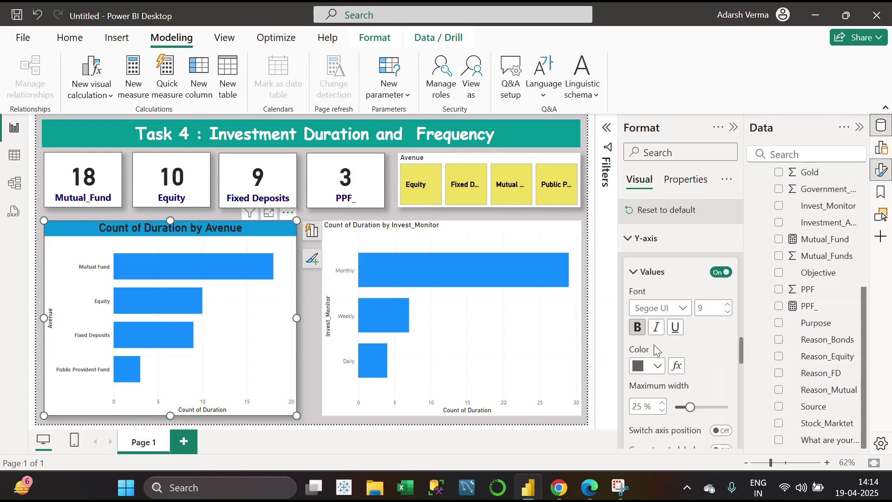
pyautogui.click(658, 366)
pyautogui.click(658, 222)
pyautogui.click(731, 308)
pyautogui.click(731, 308)
pyautogui.click(732, 308)
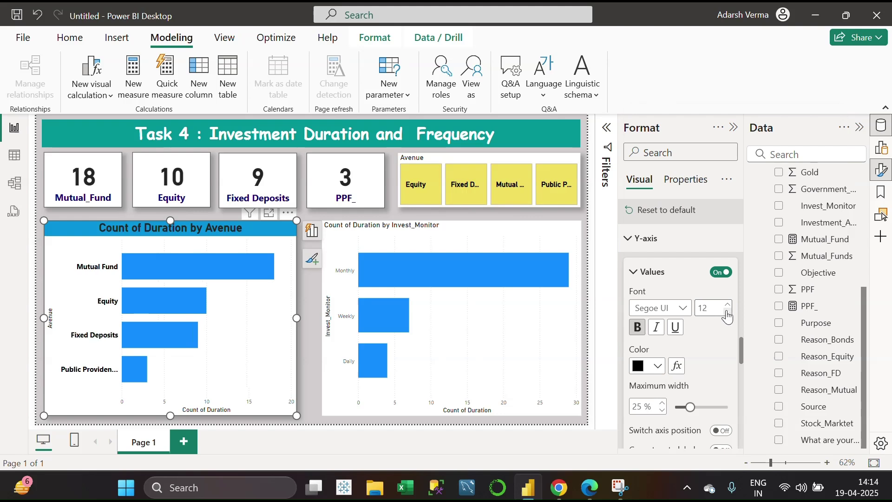
# Turn off the Y-axis title of the Count of Duration by Avenue chart.
pyautogui.scroll(-5, 679, 325)
pyautogui.click(648, 275)
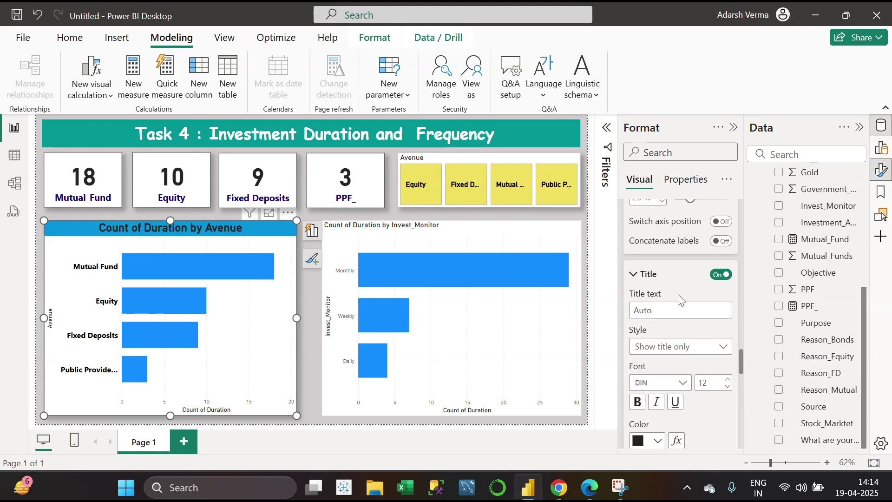
pyautogui.click(721, 275)
# Make the Avenue chart's X-axis values black, bold and larger, and turn off the X-axis title.
pyautogui.scroll(-5, 678, 326)
pyautogui.click(679, 303)
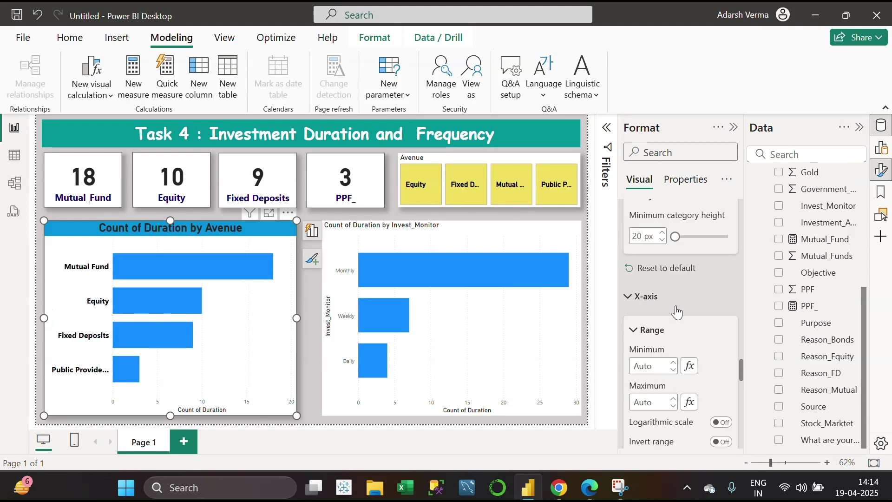
pyautogui.scroll(-2, 675, 325)
pyautogui.click(674, 341)
pyautogui.click(656, 360)
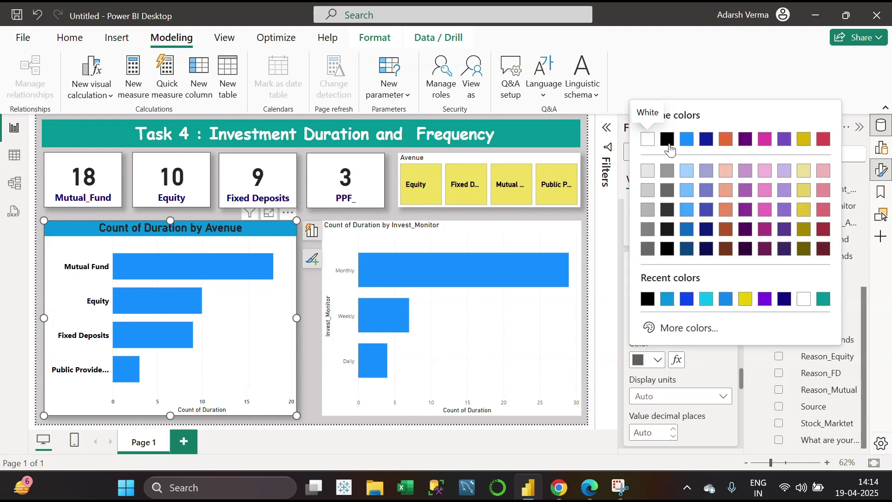
pyautogui.click(667, 140)
pyautogui.click(727, 299)
pyautogui.click(728, 298)
pyautogui.click(728, 299)
pyautogui.scroll(-3, 677, 374)
pyautogui.click(720, 327)
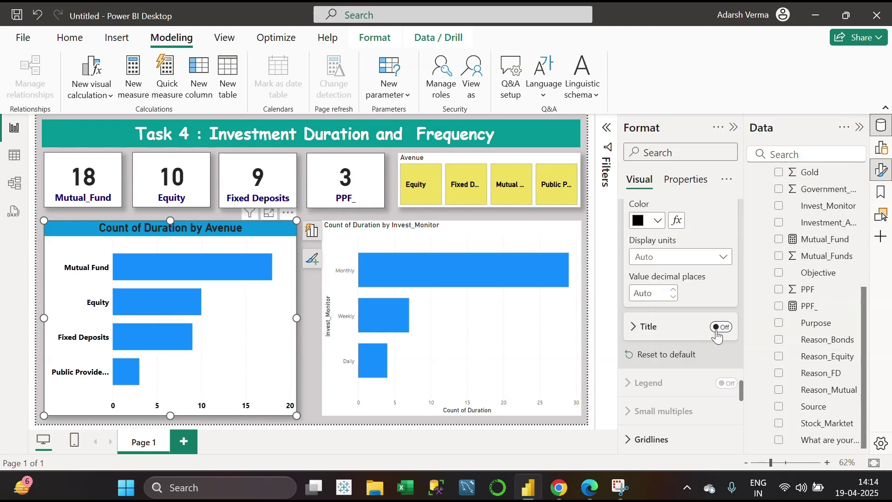
# Widen the Count of Duration by Avenue chart slightly and open the settings of its X-axis Duration field.
pyautogui.moveTo(311, 316); pyautogui.dragTo(311, 318)
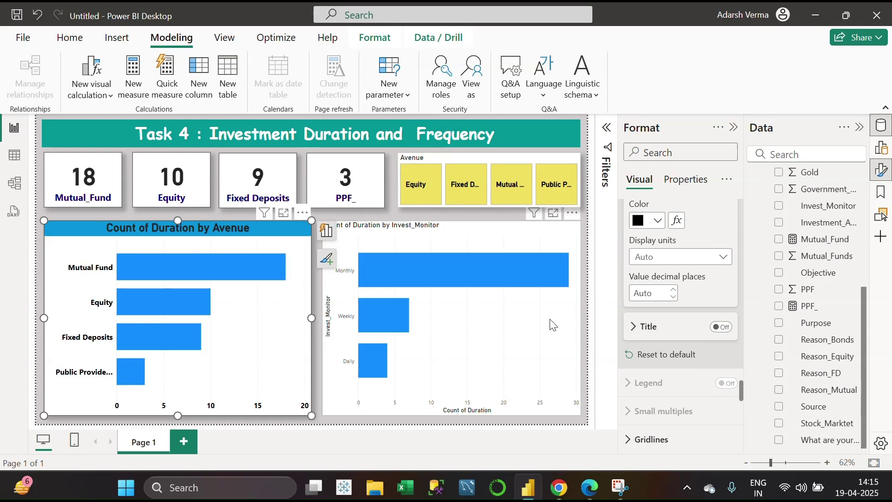
pyautogui.click(885, 176)
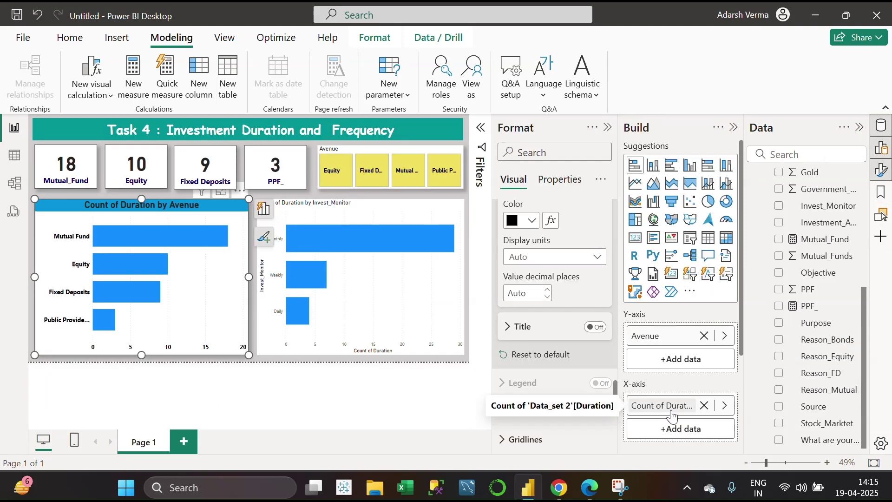
pyautogui.click(725, 405)
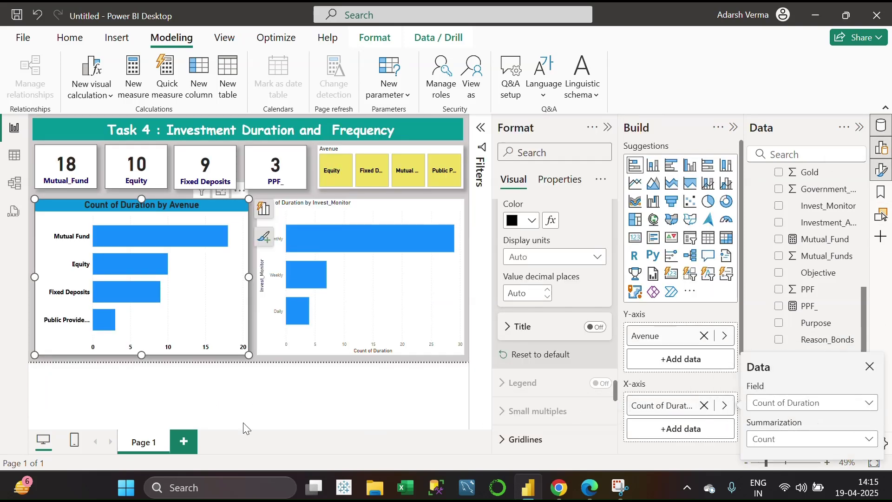
# Copy the Avenue chart's formatting onto the Invest_Monitor chart and test cross-highlighting with the Mutual Fund bar.
pyautogui.click(69, 37)
pyautogui.click(42, 93)
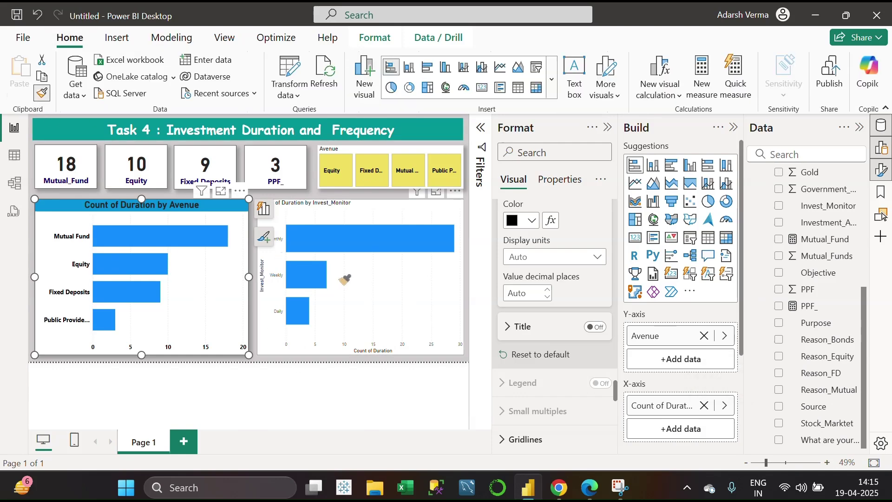
pyautogui.click(345, 279)
pyautogui.click(169, 236)
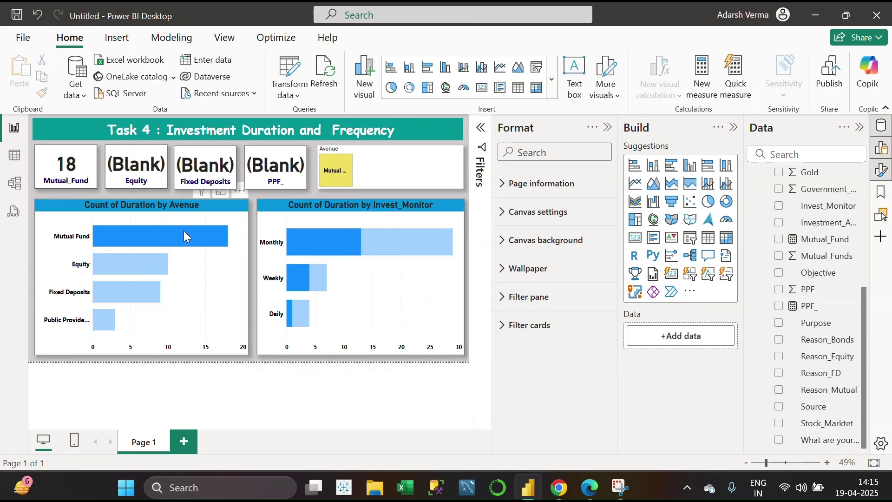
pyautogui.click(185, 237)
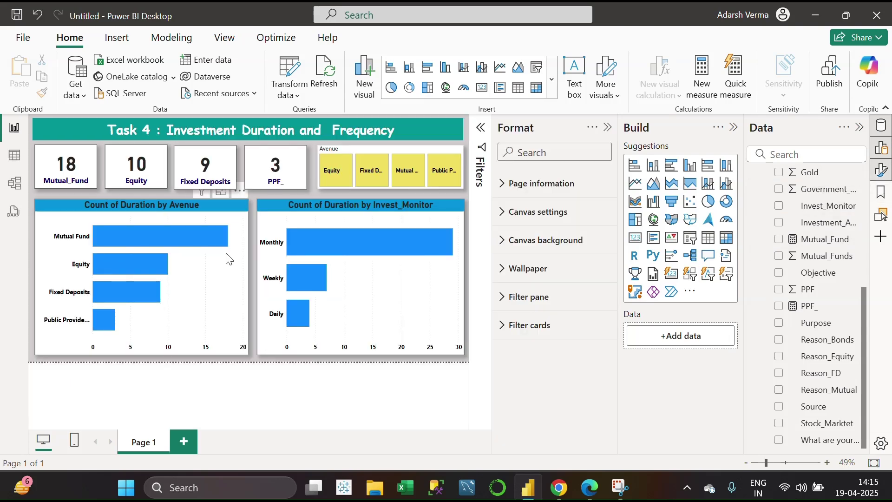
# Color the Mutual Fund bar of the Count of Duration by Avenue chart purple.
pyautogui.click(225, 266)
pyautogui.click(733, 127)
pyautogui.click(859, 127)
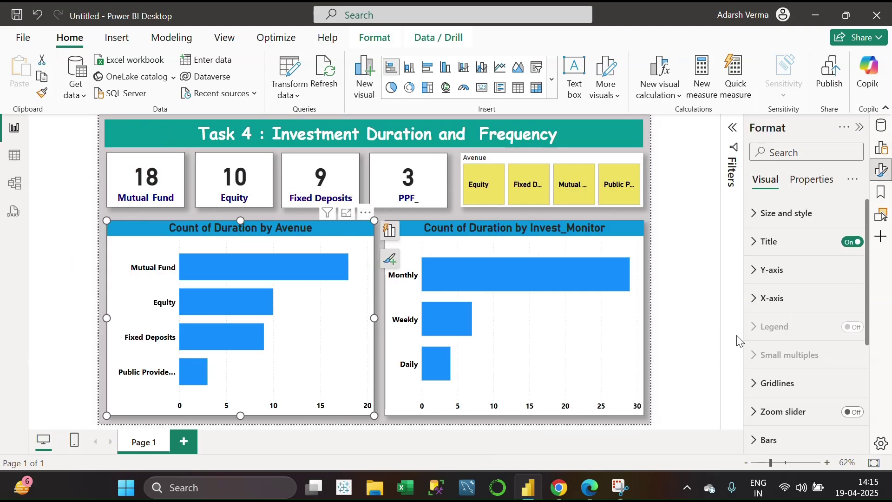
pyautogui.scroll(-2, 768, 342)
pyautogui.click(763, 304)
pyautogui.scroll(-3, 804, 265)
pyautogui.scroll(2, 840, 230)
pyautogui.click(808, 230)
pyautogui.click(781, 262)
pyautogui.click(774, 300)
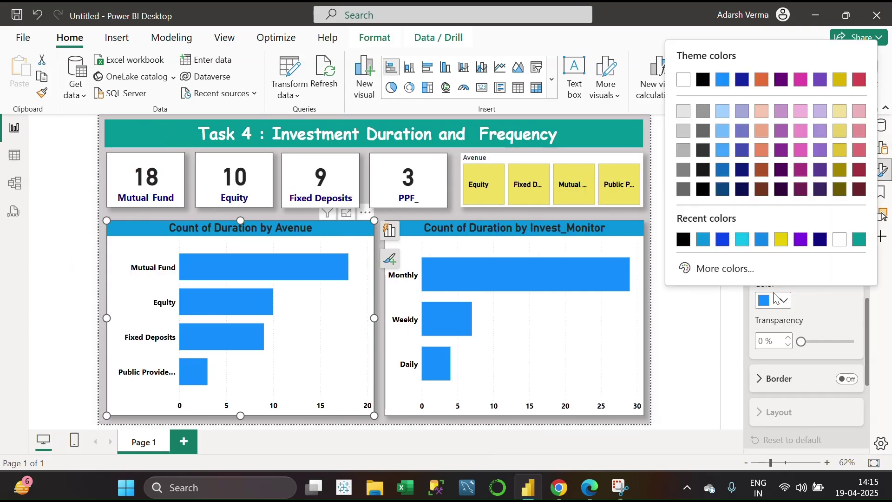
pyautogui.click(782, 238)
# Color the Equity bar of the Count of Duration by Avenue chart a custom red.
pyautogui.click(818, 232)
pyautogui.click(785, 285)
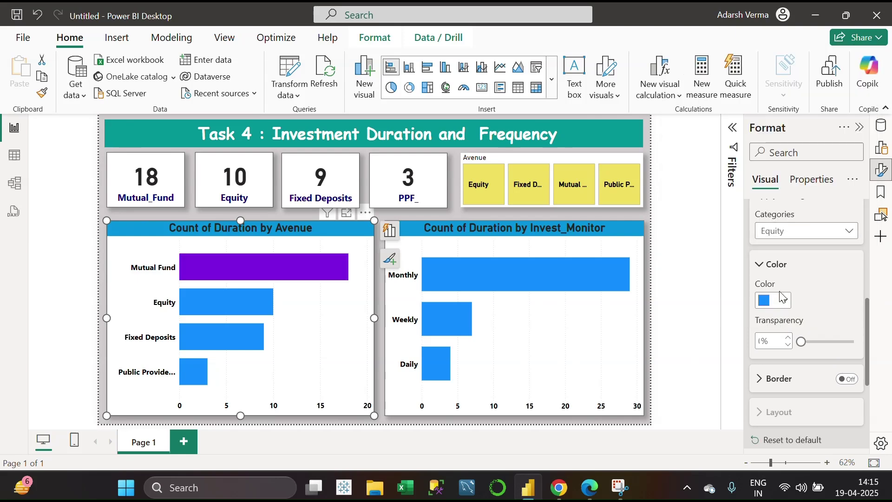
pyautogui.click(781, 300)
pyautogui.click(725, 270)
pyautogui.click(856, 223)
pyautogui.click(854, 65)
pyautogui.click(811, 319)
# Color the Fixed Deposits bar of the Count of Duration by Avenue chart a custom bright green.
pyautogui.click(811, 231)
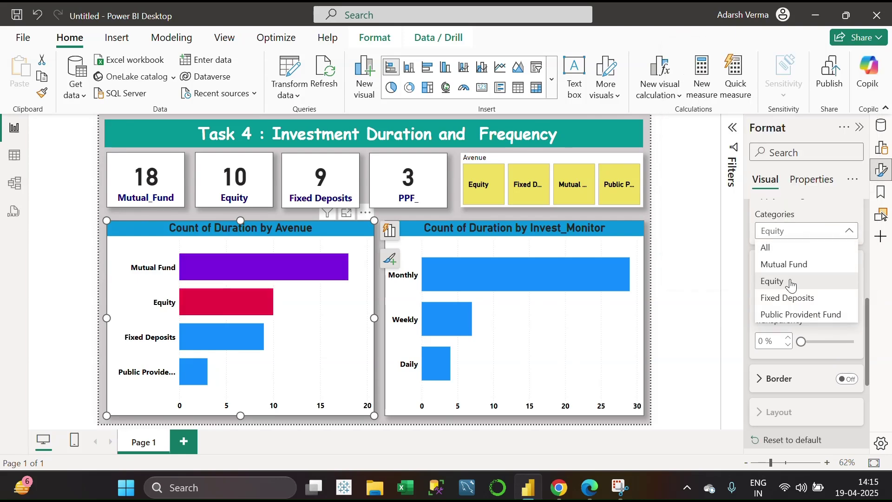
pyautogui.click(786, 298)
pyautogui.click(822, 232)
pyautogui.click(789, 298)
pyautogui.click(781, 301)
pyautogui.click(725, 269)
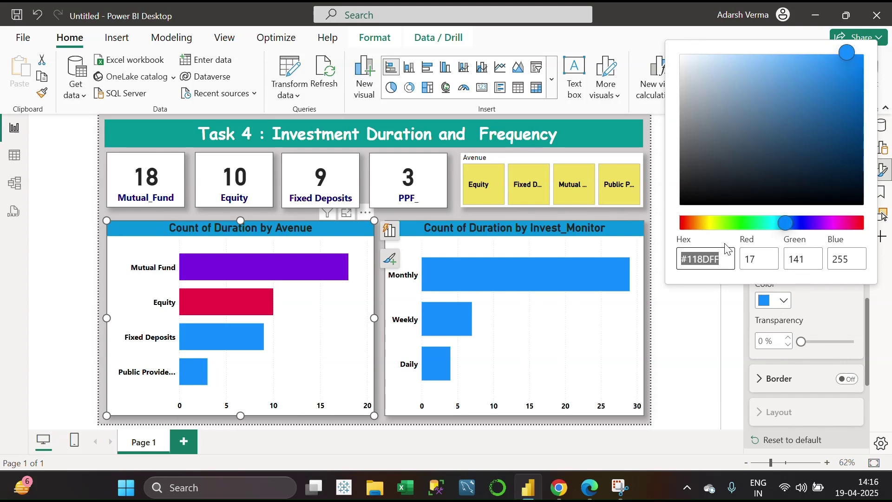
pyautogui.click(732, 224)
pyautogui.click(850, 86)
pyautogui.click(821, 306)
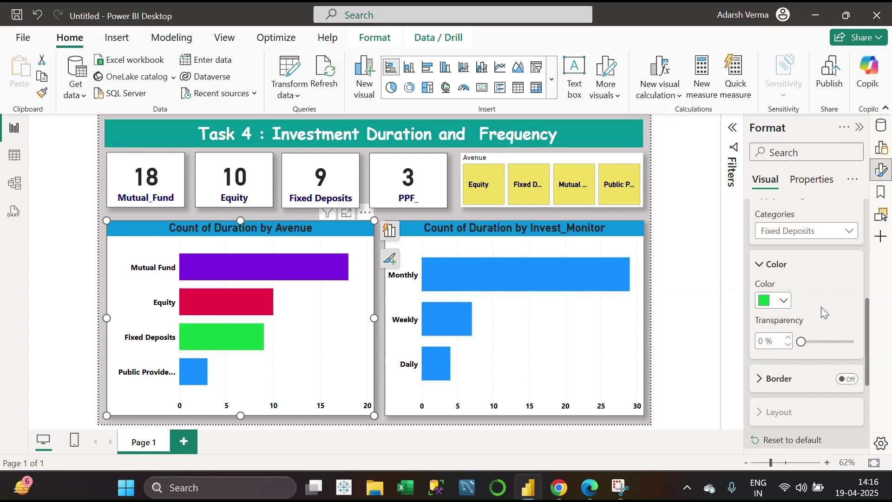
pyautogui.click(712, 334)
# Color the Monthly bar of the Count of Duration by Invest_Monitor chart a custom magenta.
pyautogui.click(534, 278)
pyautogui.click(607, 247)
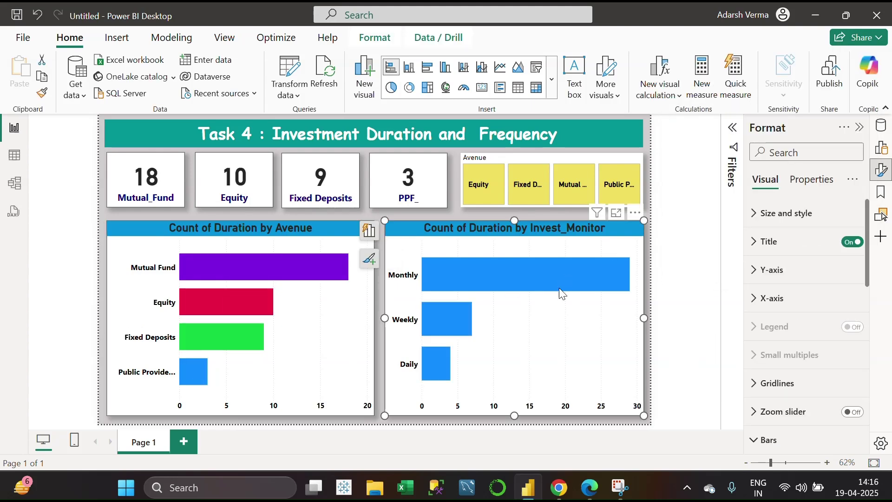
pyautogui.click(307, 351)
pyautogui.click(534, 325)
pyautogui.scroll(-8, 766, 353)
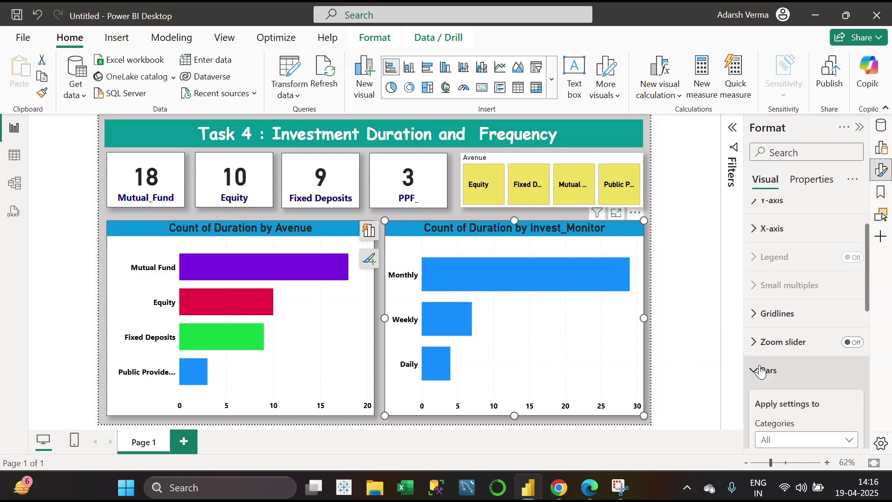
pyautogui.click(834, 238)
pyautogui.click(788, 281)
pyautogui.click(783, 300)
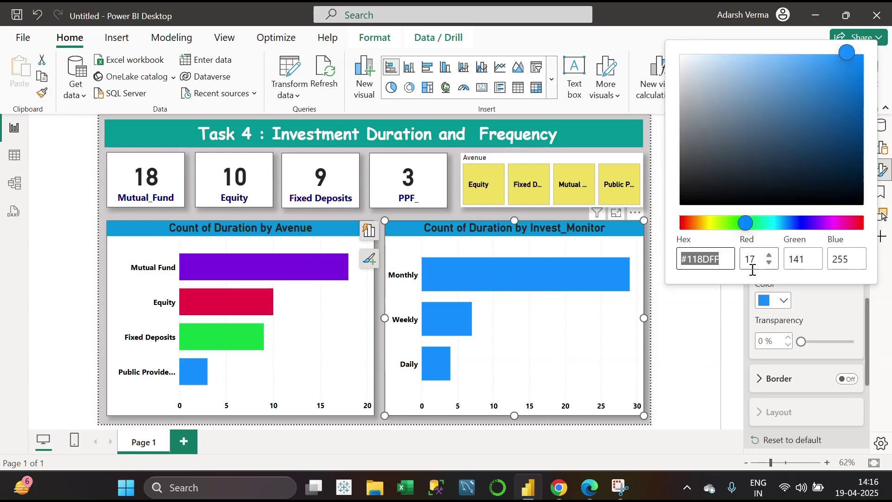
pyautogui.click(841, 226)
pyautogui.click(847, 72)
pyautogui.click(783, 300)
# Color the Weekly bar of the Count of Duration by Invest_Monitor chart a custom orange.
pyautogui.click(807, 231)
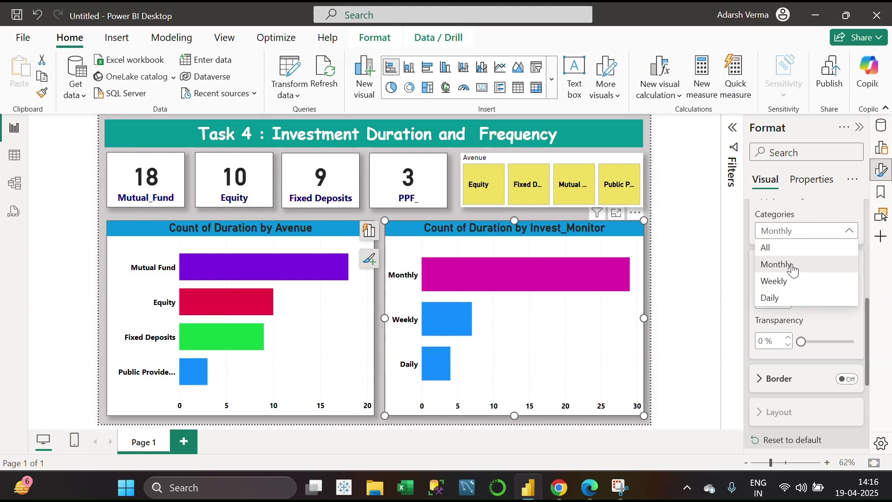
pyautogui.click(777, 280)
pyautogui.click(785, 301)
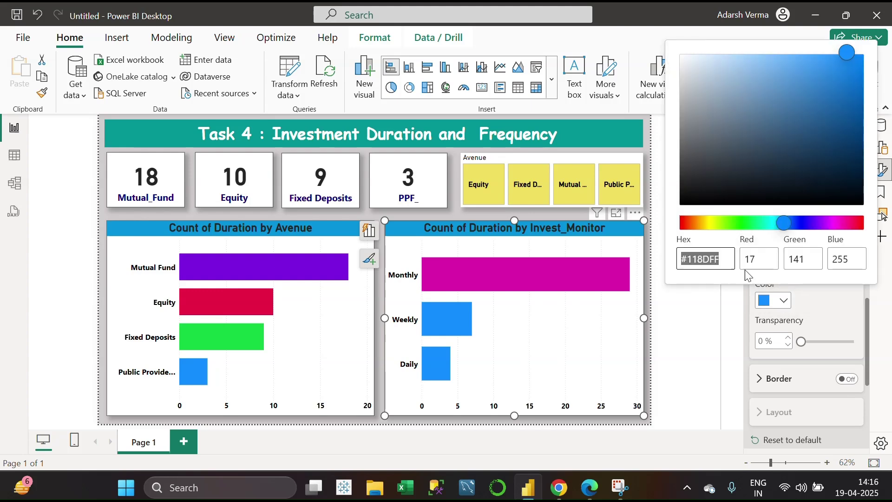
pyautogui.click(693, 221)
pyautogui.click(849, 83)
pyautogui.click(856, 68)
pyautogui.click(767, 324)
# Color the Daily bar of the Count of Duration by Invest_Monitor chart teal, #109097.
pyautogui.click(807, 231)
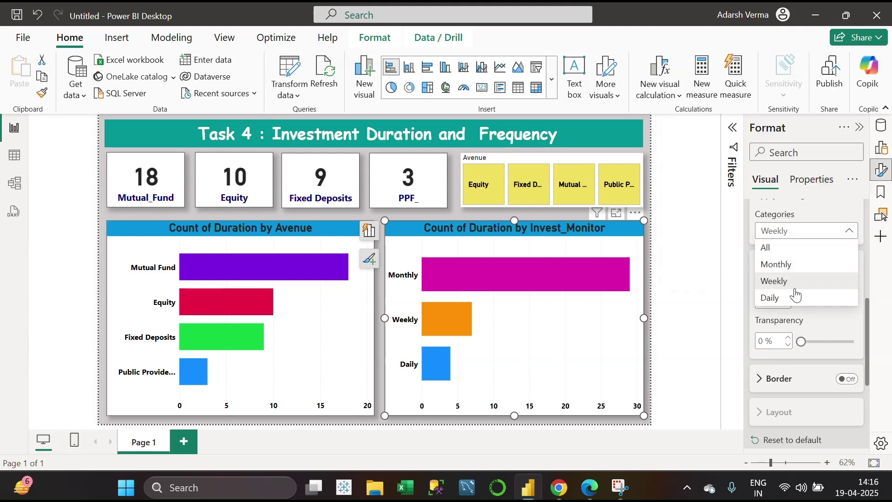
pyautogui.click(796, 297)
pyautogui.click(783, 300)
pyautogui.click(717, 265)
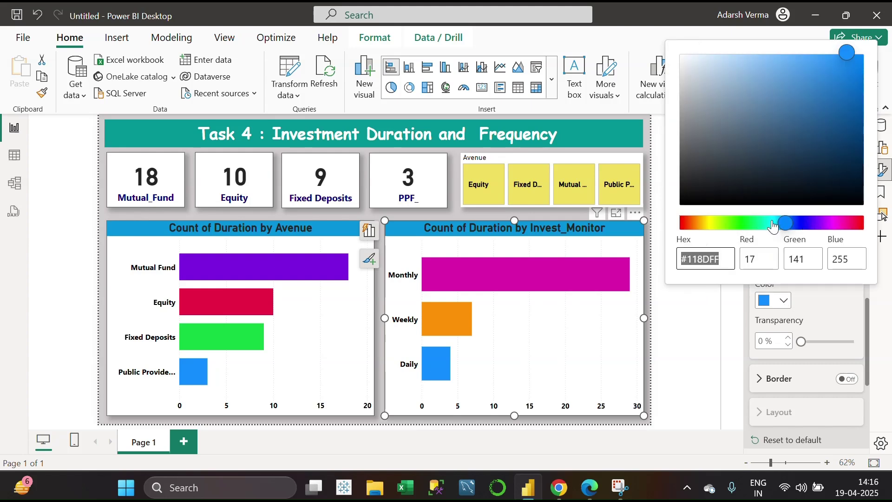
pyautogui.click(772, 223)
pyautogui.click(834, 103)
pyautogui.click(839, 113)
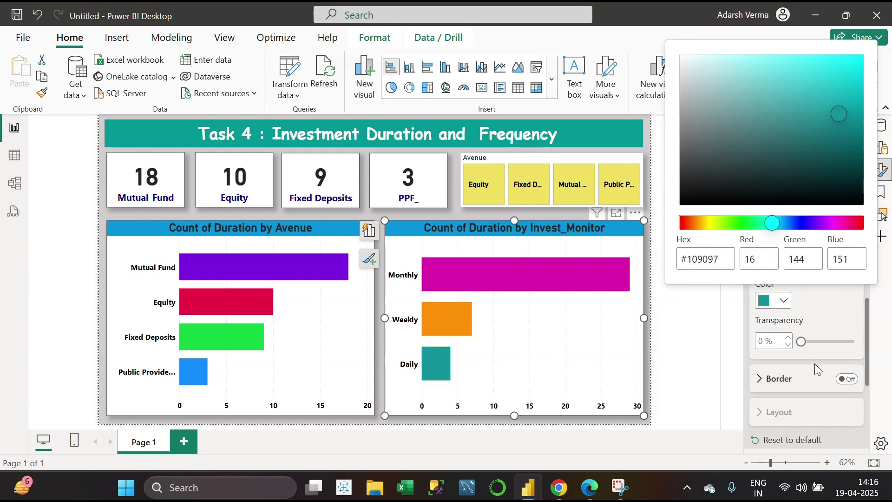
pyautogui.click(691, 330)
# Turn on data labels for the Invest_Monitor chart and make their values bold, black and larger.
pyautogui.scroll(-4, 808, 353)
pyautogui.click(851, 321)
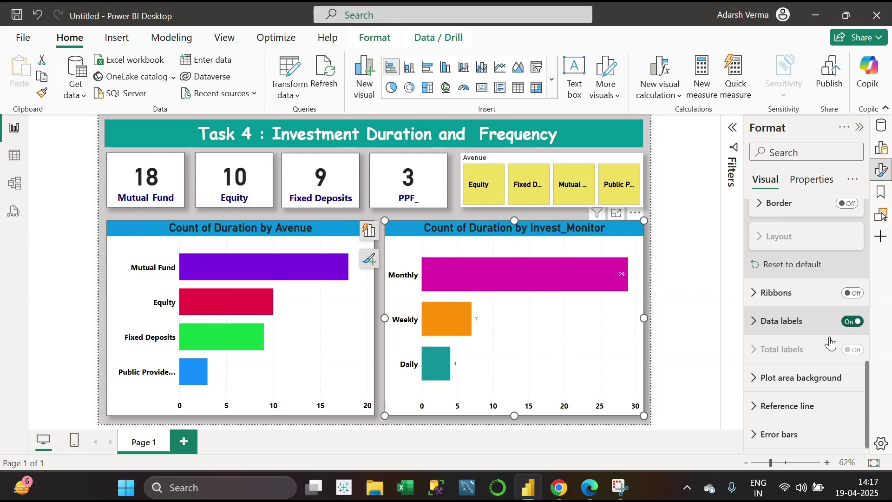
pyautogui.click(790, 322)
pyautogui.scroll(-5, 801, 356)
pyautogui.click(779, 376)
pyautogui.scroll(-2, 776, 386)
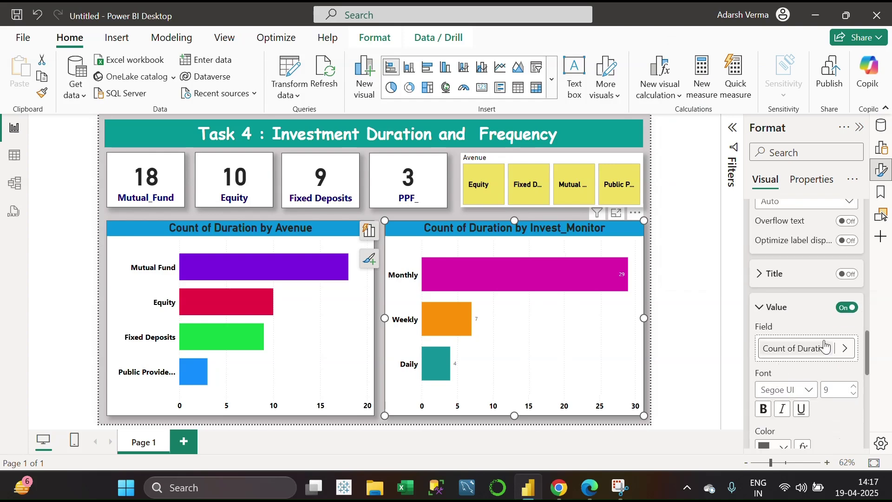
pyautogui.scroll(-2, 831, 406)
pyautogui.click(785, 377)
pyautogui.click(803, 323)
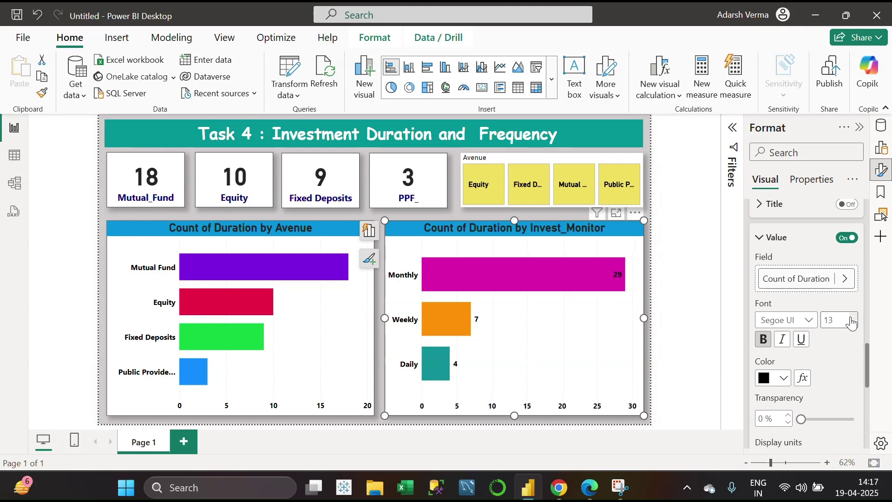
# Add a dark background with 72% transparency to the Invest_Monitor chart's data labels.
pyautogui.scroll(-4, 854, 344)
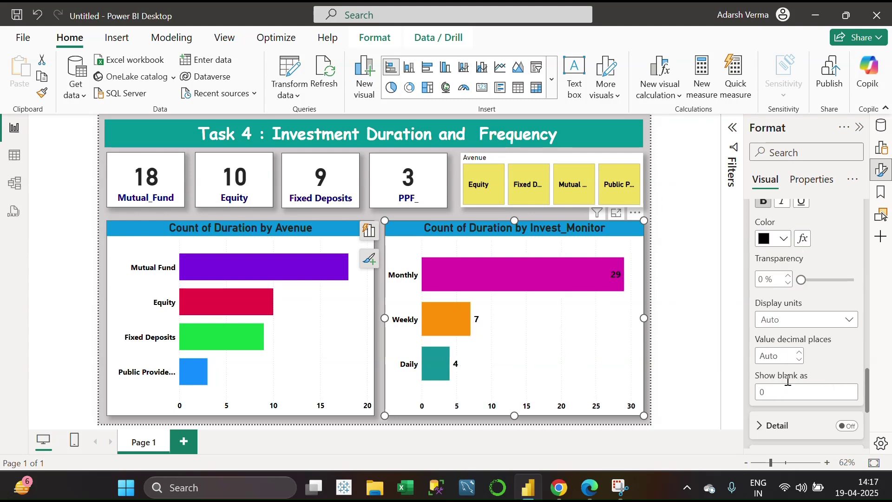
pyautogui.click(829, 398)
pyautogui.scroll(-2, 796, 367)
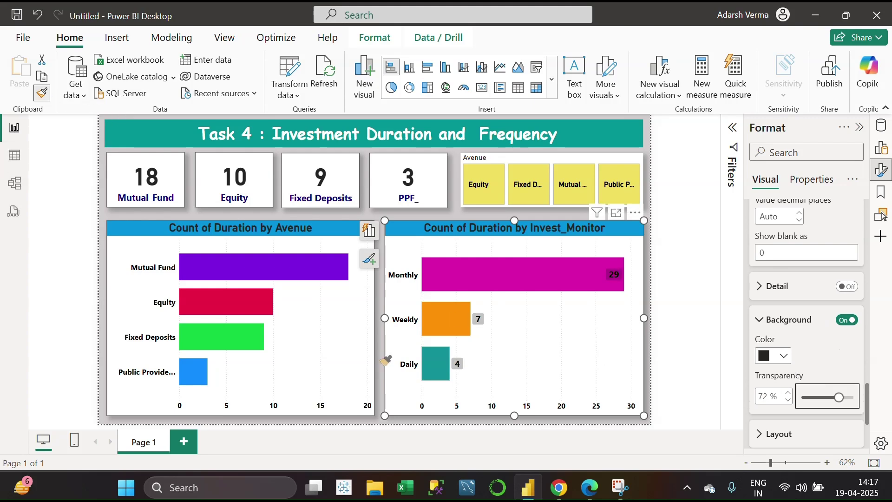
# Copy the Invest_Monitor chart's formatting onto the Count of Duration by Avenue chart and deselect it.
pyautogui.click(328, 337)
pyautogui.click(704, 315)
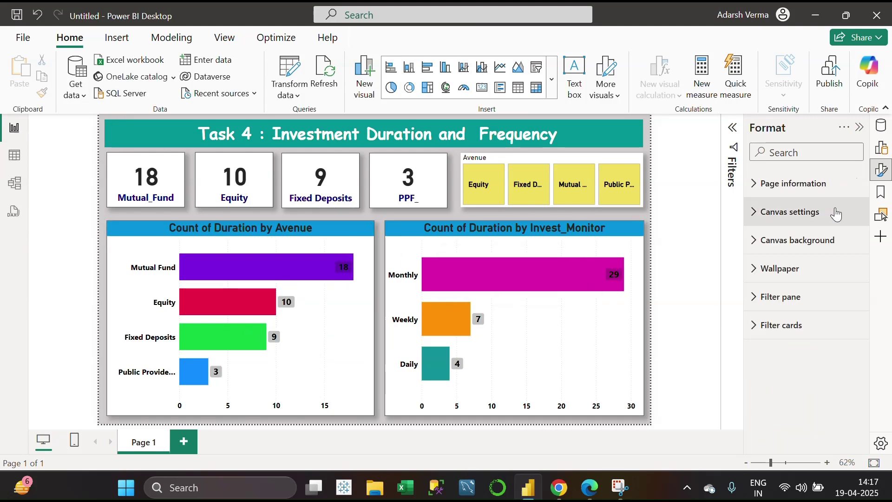